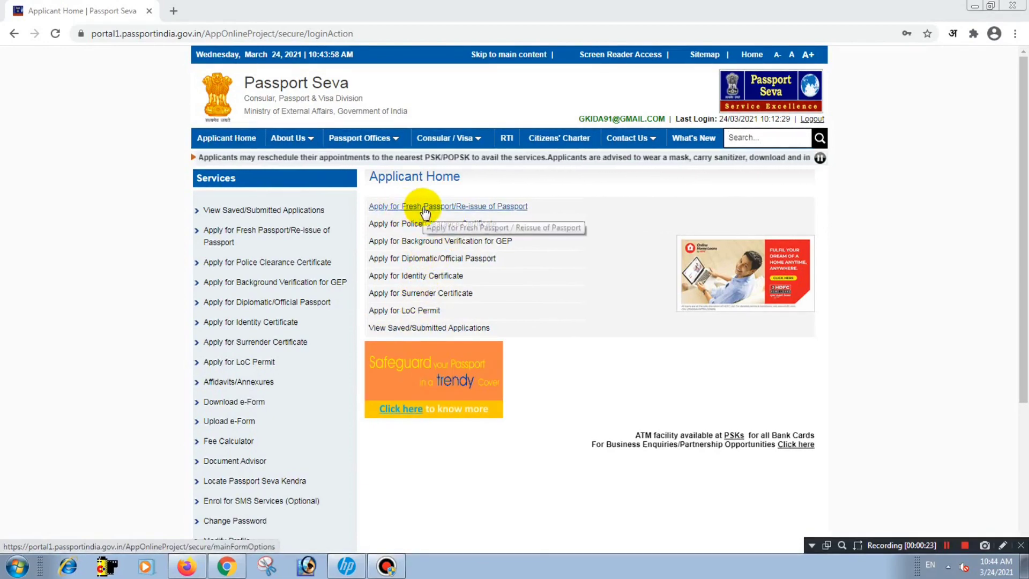
Step: Open the application page for a fresh passport or re-issue of passport
{"action": "left_click", "coordinate": [425, 209]}
{"action": "left_click", "coordinate": [947, 545]}
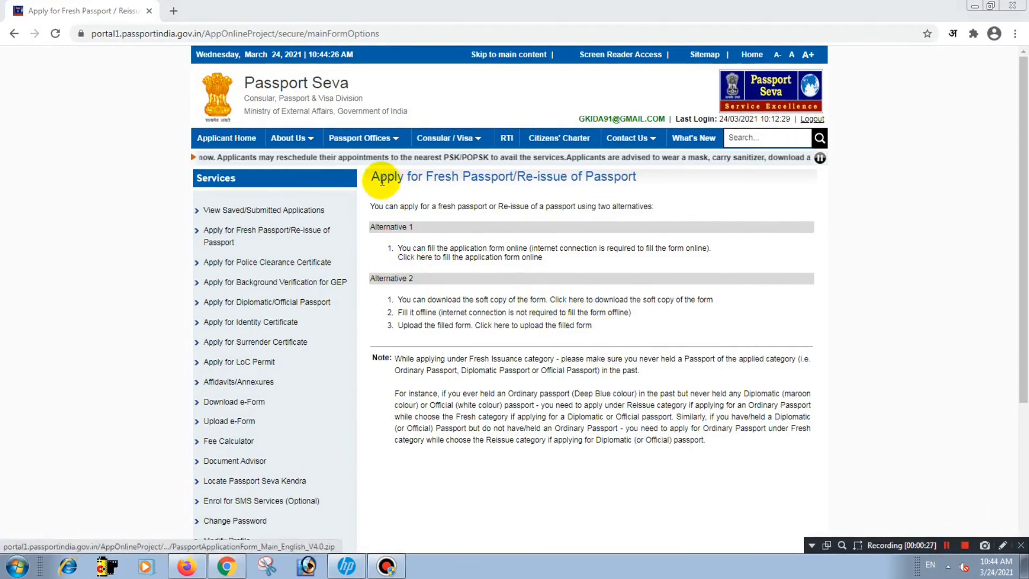
Step: Read the two alternatives for submitting the passport application, filling the form online or downloading and uploading it
{"action": "left_click_drag", "start_coordinate": [378, 177], "coordinate": [685, 193]}
{"action": "left_click", "coordinate": [521, 250]}
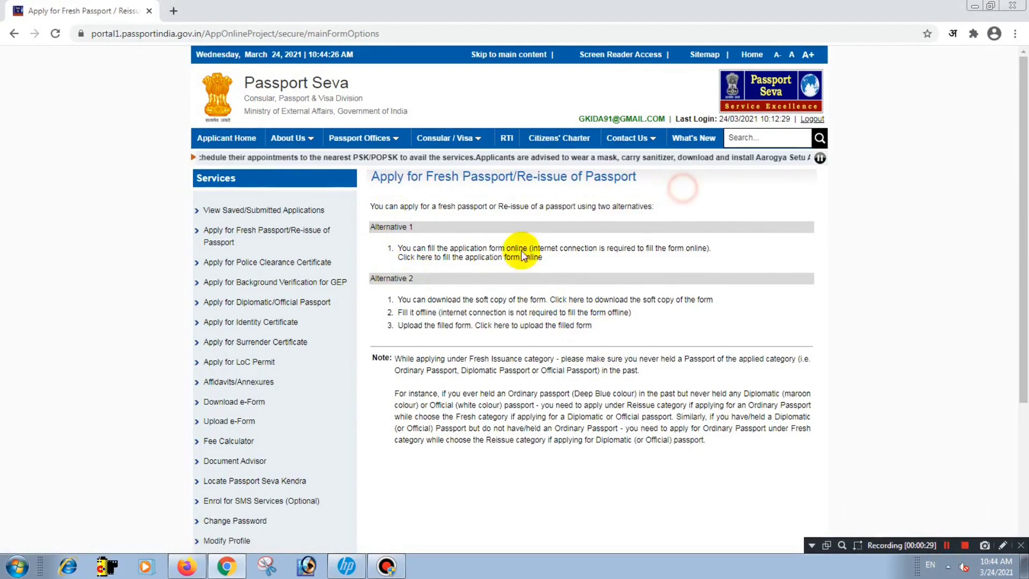
{"action": "left_click_drag", "start_coordinate": [397, 247], "coordinate": [743, 260]}
{"action": "left_click", "coordinate": [745, 263]}
{"action": "left_click_drag", "start_coordinate": [379, 284], "coordinate": [432, 193]}
{"action": "left_click", "coordinate": [424, 227]}
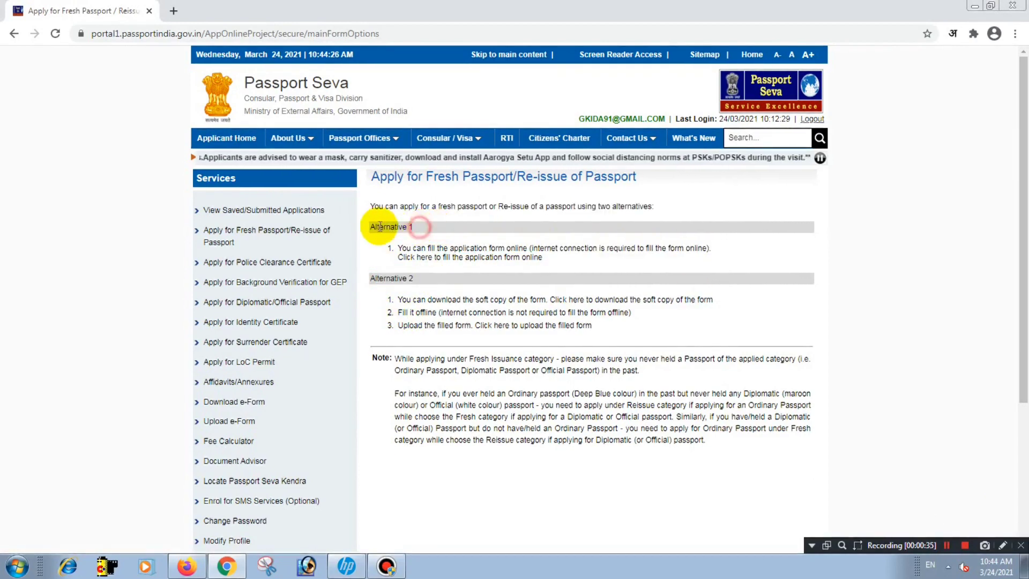
{"action": "left_click_drag", "start_coordinate": [388, 288], "coordinate": [437, 269]}
{"action": "left_click", "coordinate": [429, 284]}
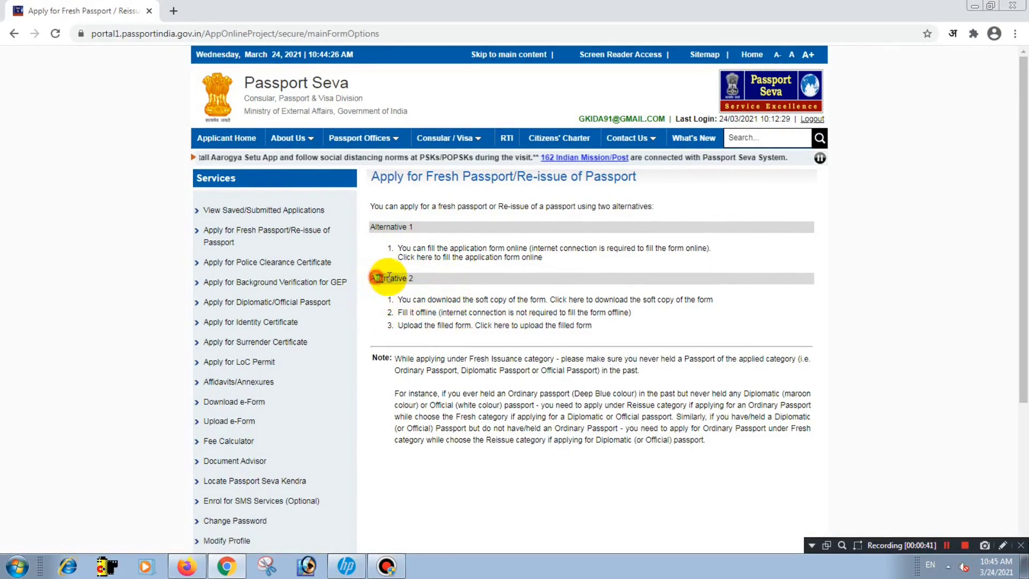
{"action": "left_click_drag", "start_coordinate": [375, 278], "coordinate": [390, 279]}
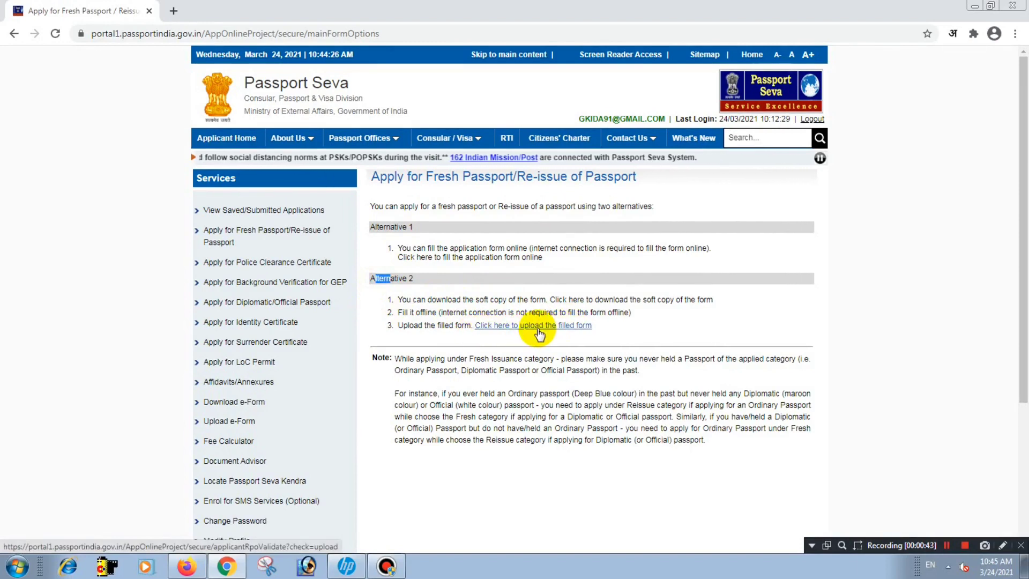
{"action": "left_click", "coordinate": [471, 225]}
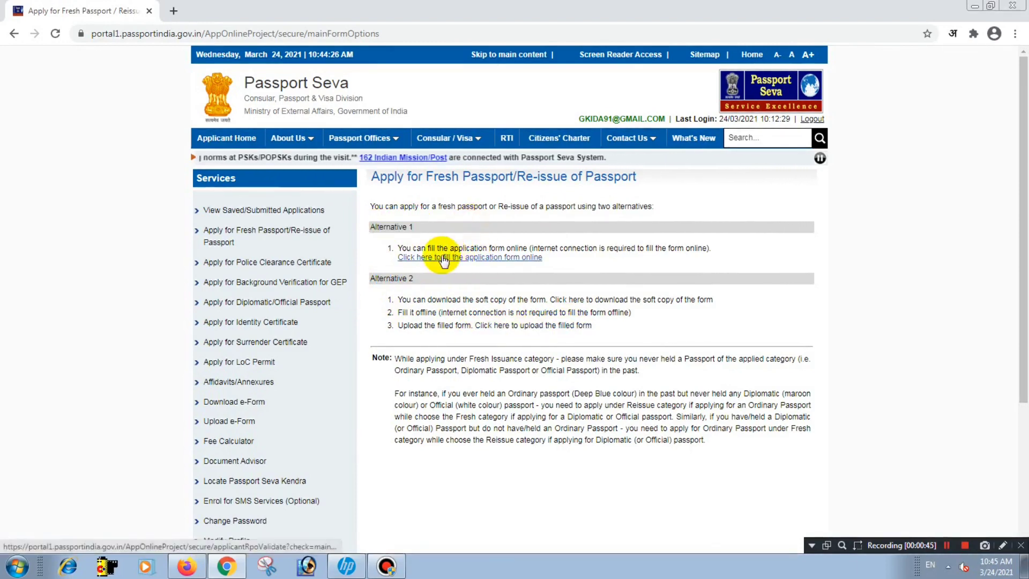
Step: Start filling the application form online and choose Uttar Pradesh as the state for the RPO selection
{"action": "left_click", "coordinate": [460, 259]}
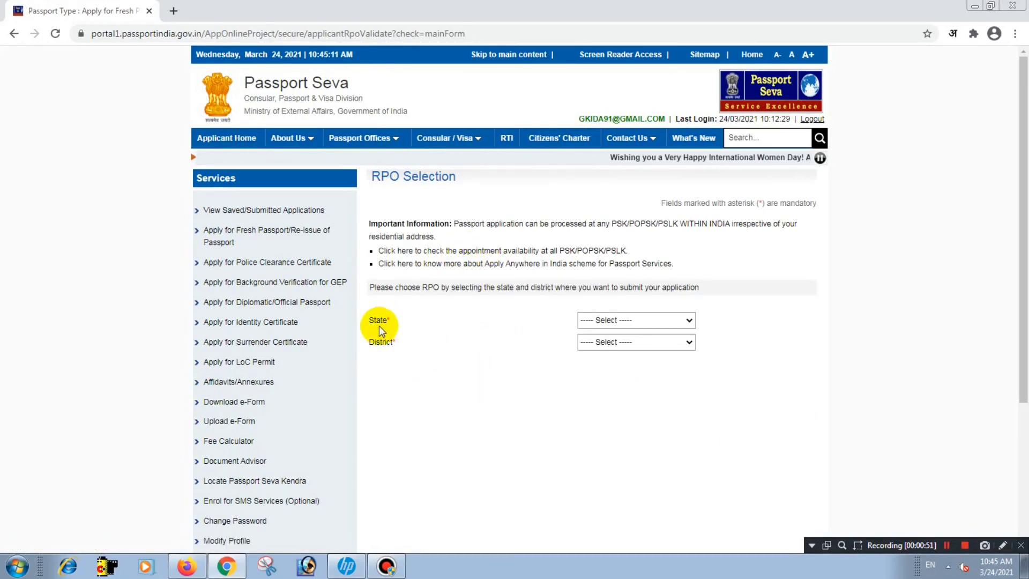
{"action": "left_click_drag", "start_coordinate": [379, 323], "coordinate": [462, 319]}
{"action": "left_click", "coordinate": [616, 320]}
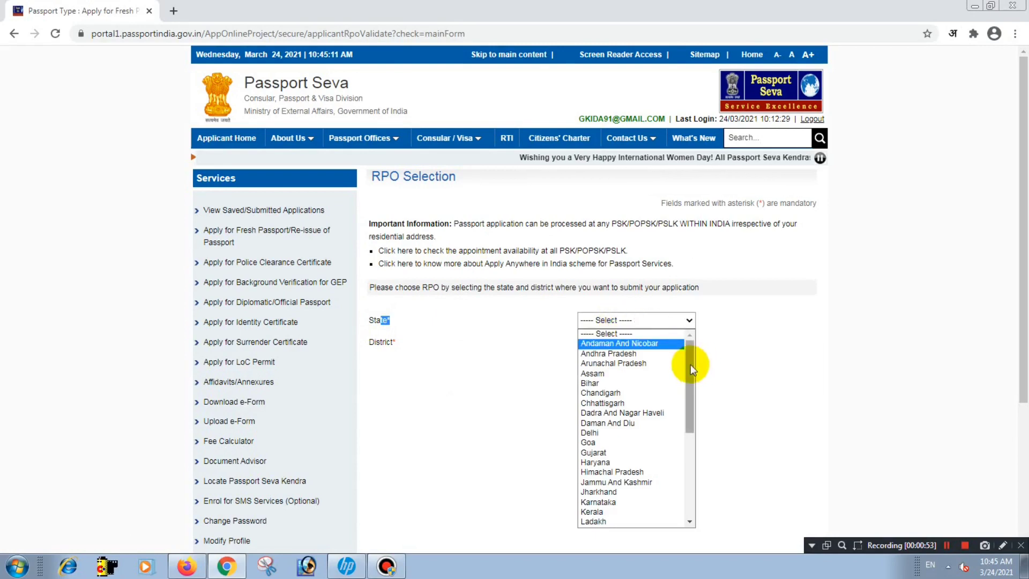
{"action": "left_click_drag", "start_coordinate": [691, 364], "coordinate": [695, 469]}
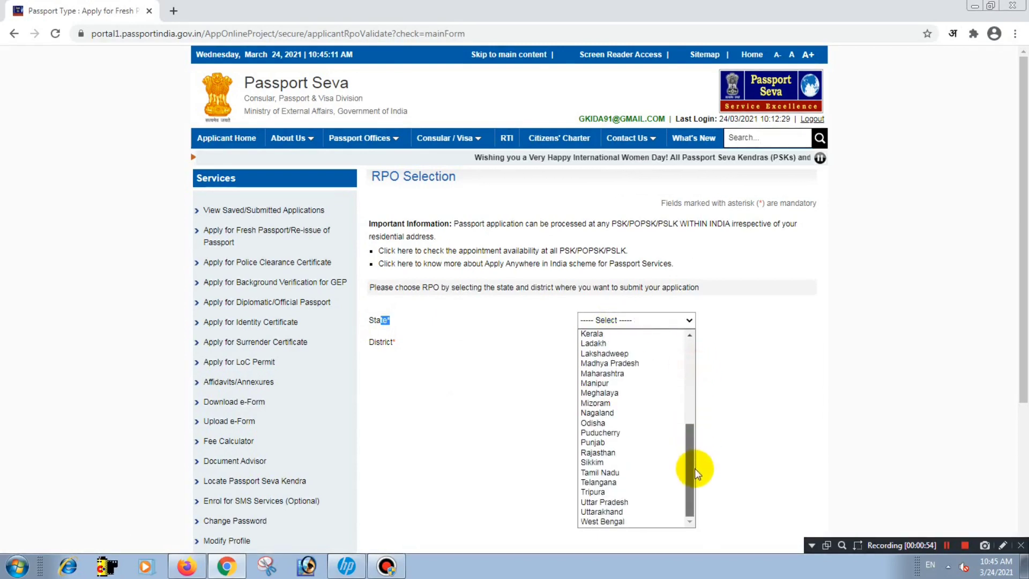
{"action": "left_click", "coordinate": [626, 503]}
{"action": "left_click", "coordinate": [453, 356]}
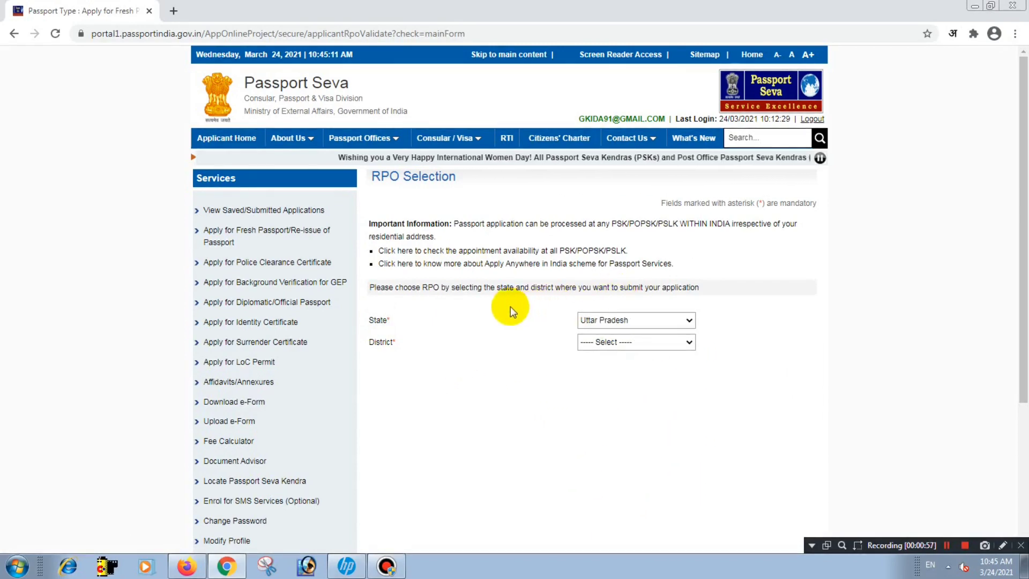
Step: Choose Gorakhpur as the district for the RPO selection
{"action": "left_click_drag", "start_coordinate": [372, 349], "coordinate": [574, 345]}
{"action": "left_click", "coordinate": [648, 344]}
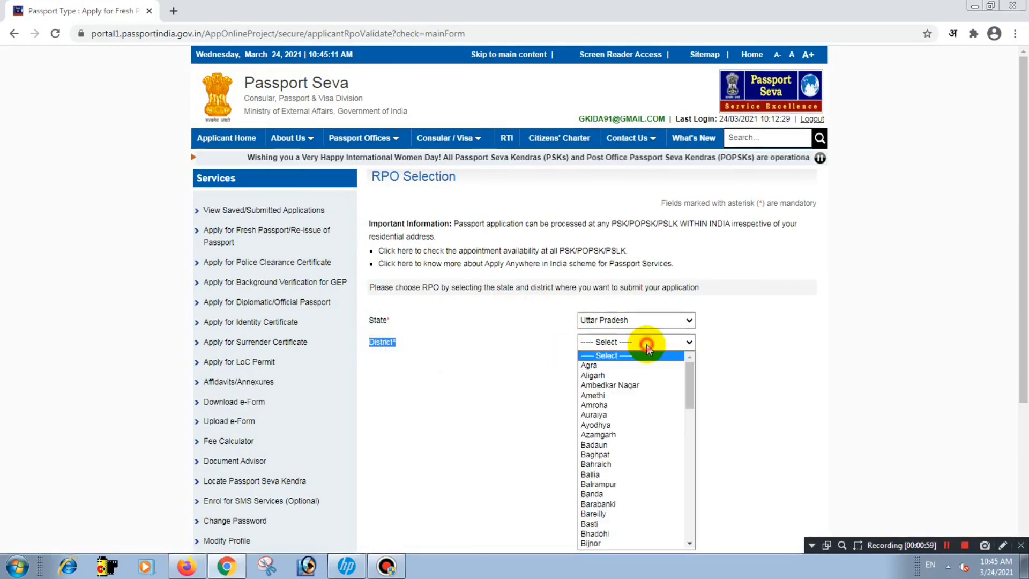
{"action": "left_click_drag", "start_coordinate": [688, 382], "coordinate": [685, 429]}
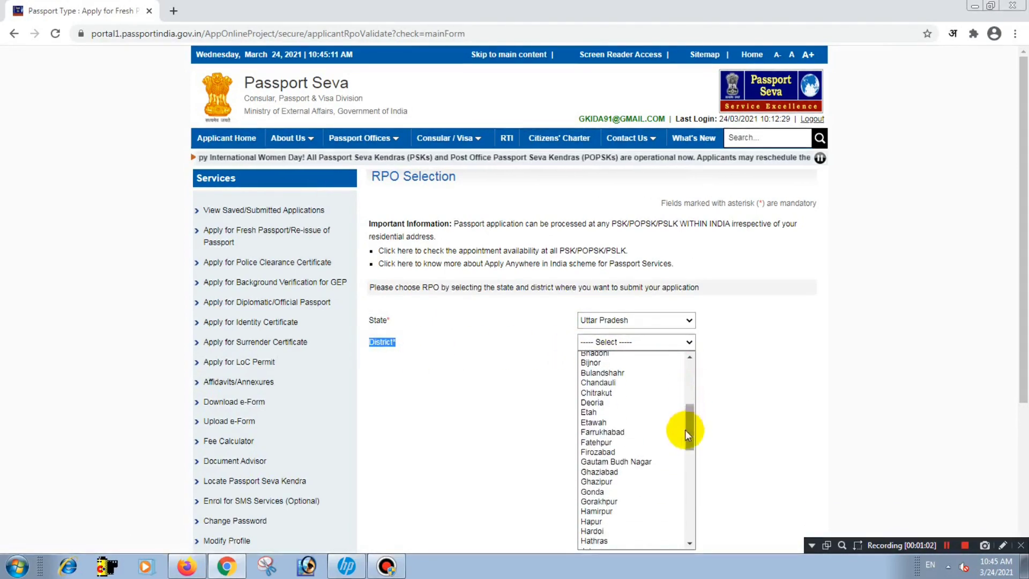
{"action": "left_click", "coordinate": [606, 500]}
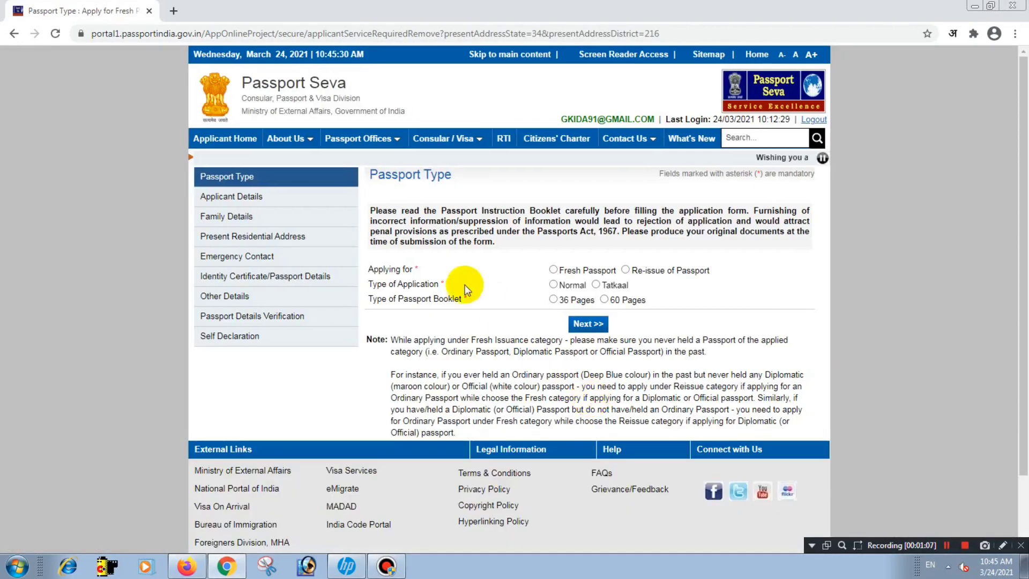
Step: Apply for Re-issue of Passport with the reason Validity Expired Within 3 Years/Due To Expire
{"action": "left_click_drag", "start_coordinate": [379, 173], "coordinate": [472, 178]}
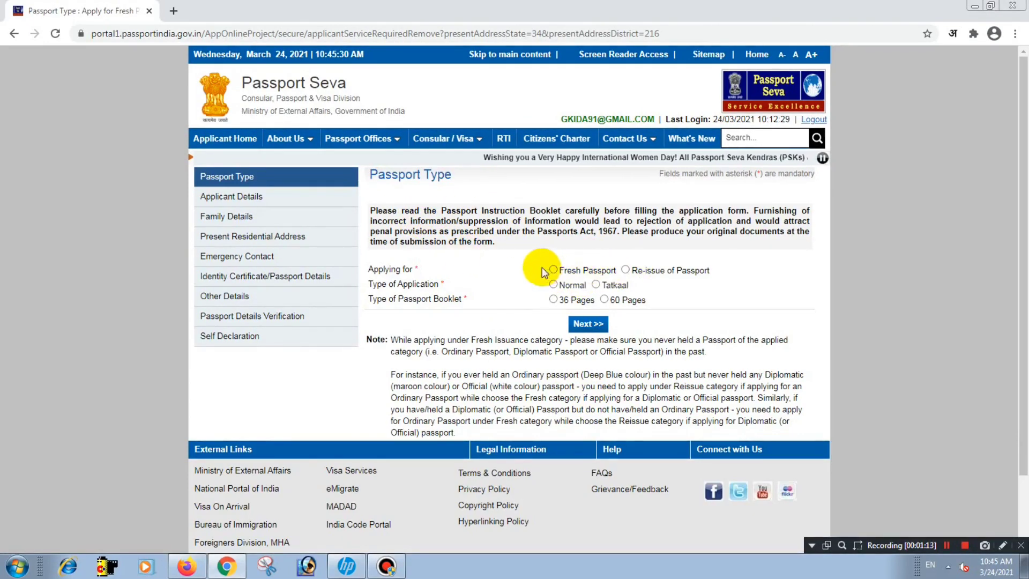
{"action": "left_click", "coordinate": [626, 270]}
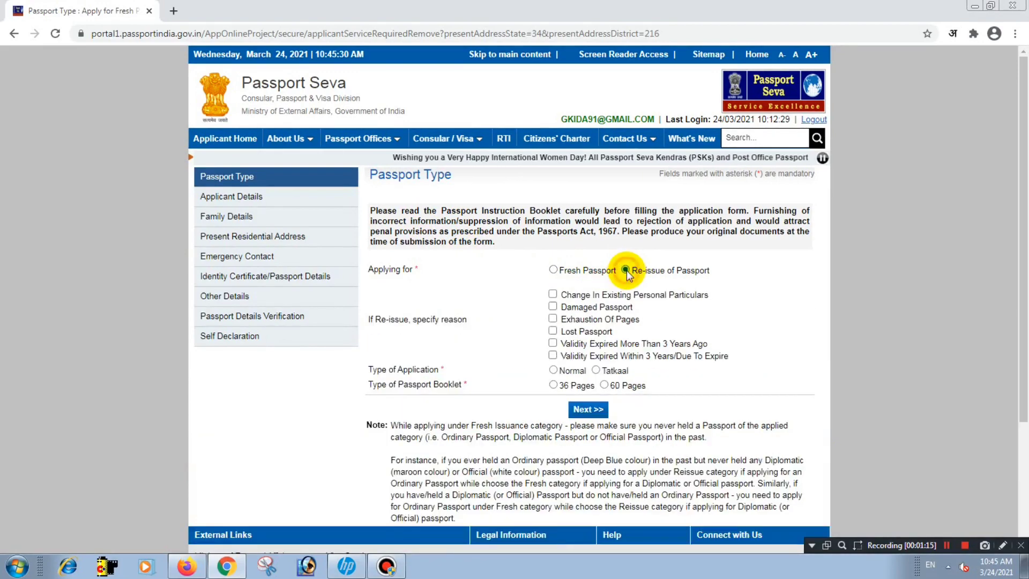
{"action": "left_click_drag", "start_coordinate": [639, 272], "coordinate": [720, 273]}
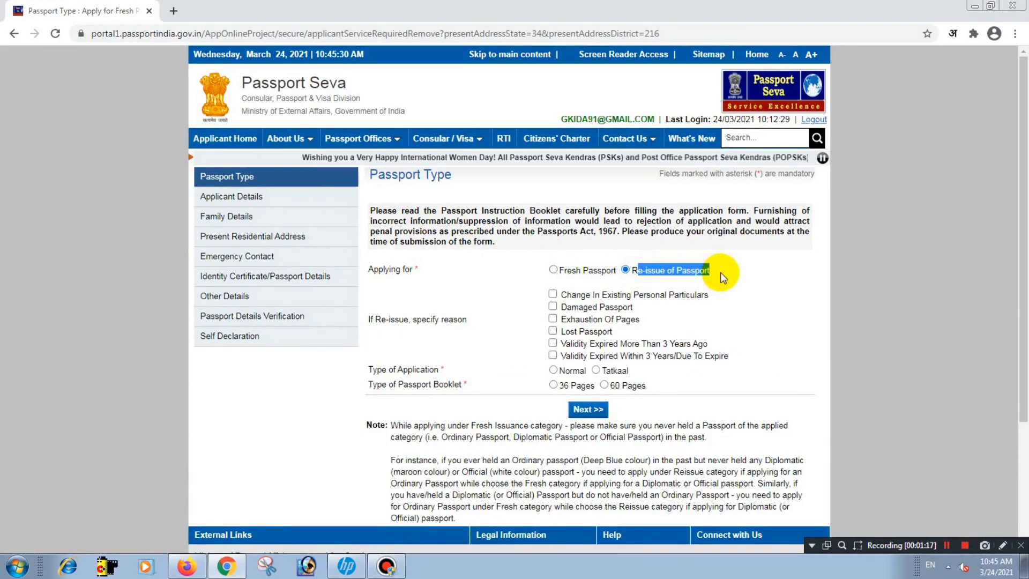
{"action": "left_click_drag", "start_coordinate": [371, 321], "coordinate": [458, 324]}
{"action": "left_click", "coordinate": [478, 323]}
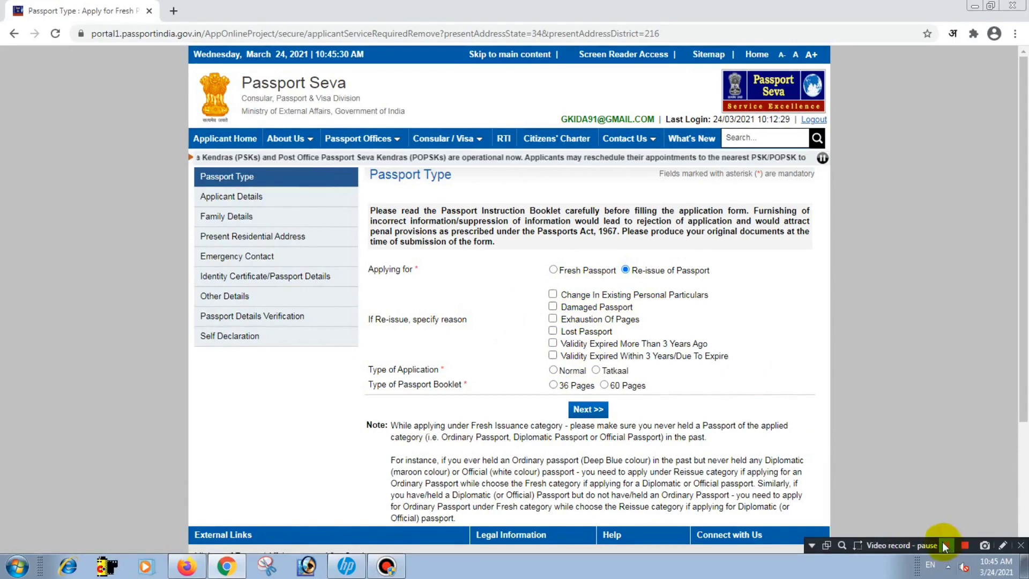
{"action": "left_click", "coordinate": [945, 546]}
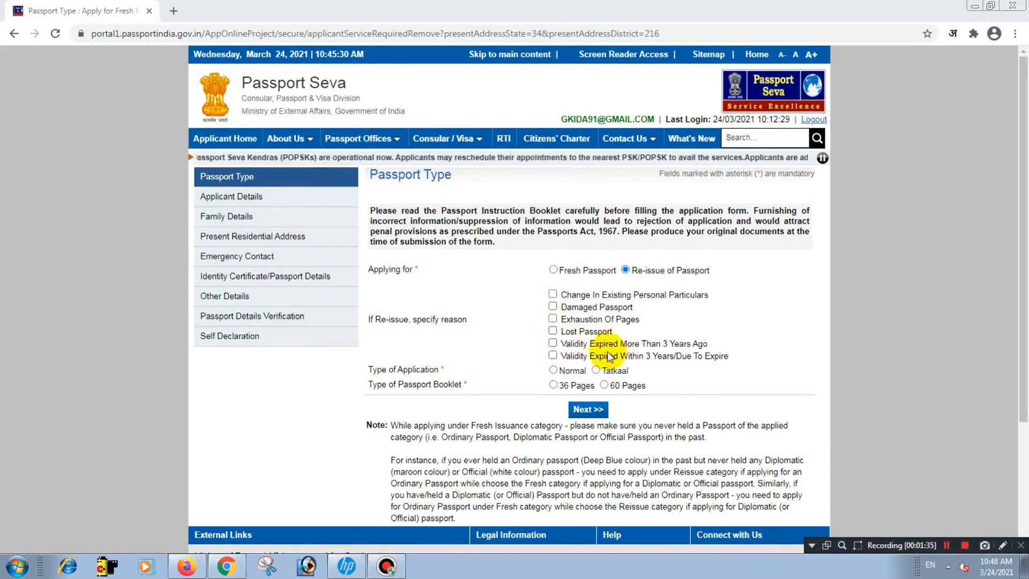
{"action": "left_click", "coordinate": [553, 356]}
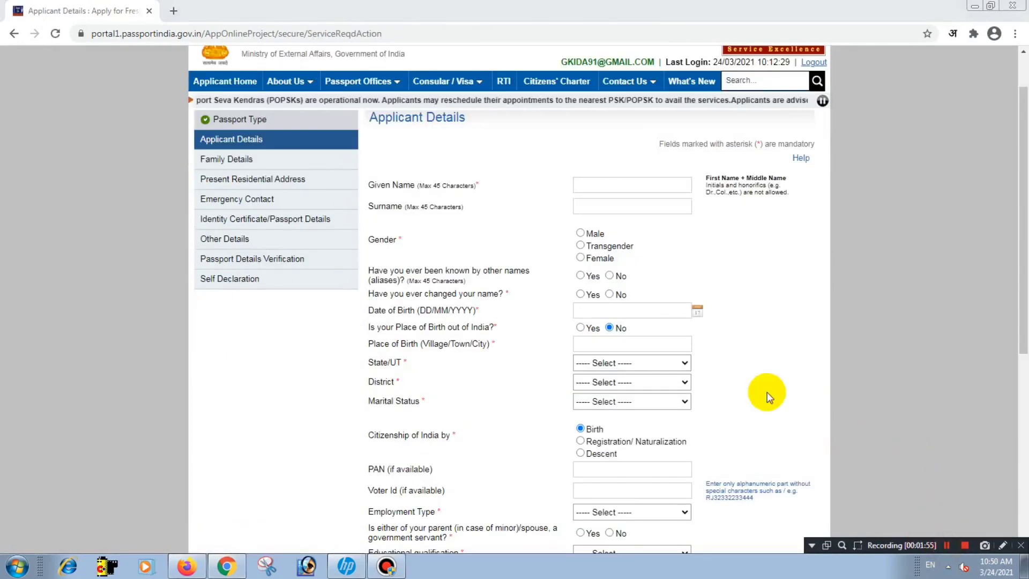
Step: Go through the applicant's Given Name and Surname fields and set the gender to Male
{"action": "scroll", "coordinate": [1021, 190], "scroll_direction": "up", "scroll_amount": 1}
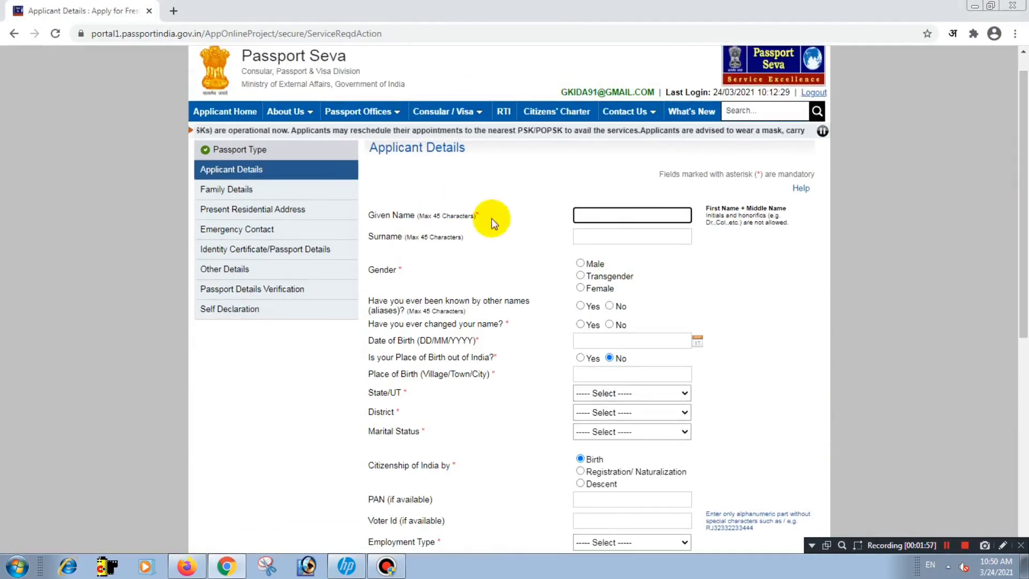
{"action": "left_click_drag", "start_coordinate": [370, 218], "coordinate": [426, 222]}
{"action": "left_click", "coordinate": [603, 215]}
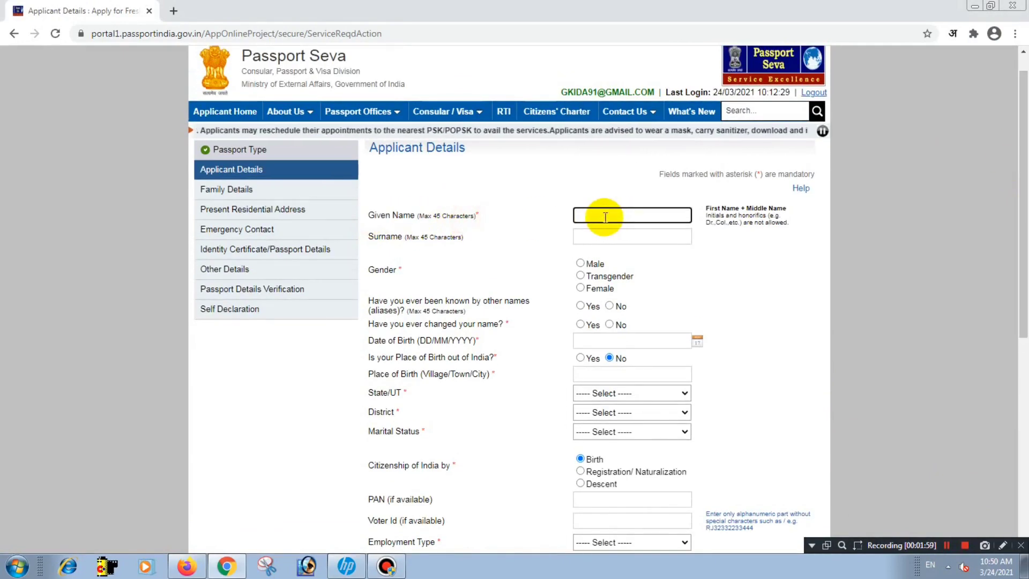
{"action": "left_click_drag", "start_coordinate": [377, 236], "coordinate": [381, 236]}
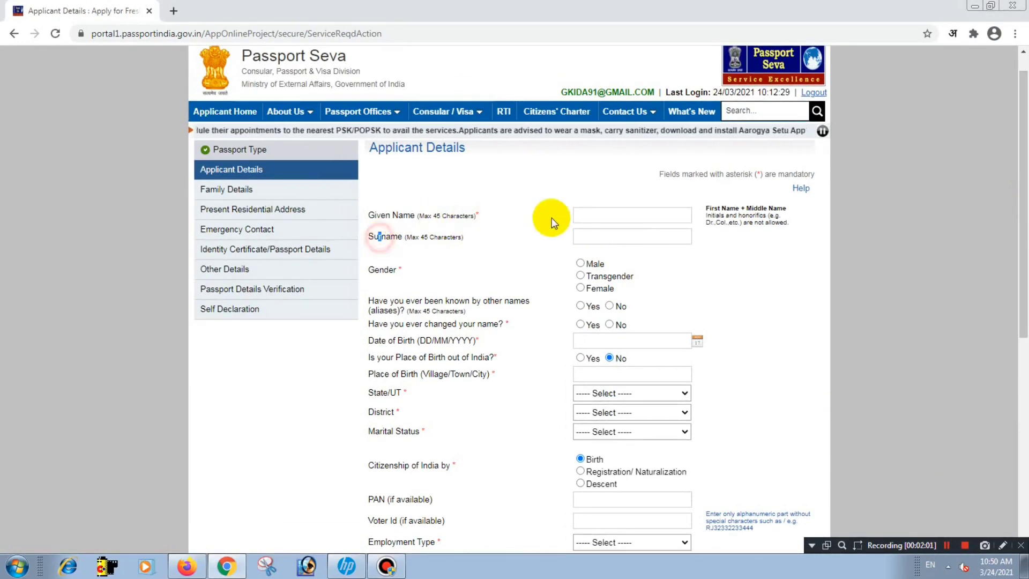
{"action": "left_click", "coordinate": [624, 240]}
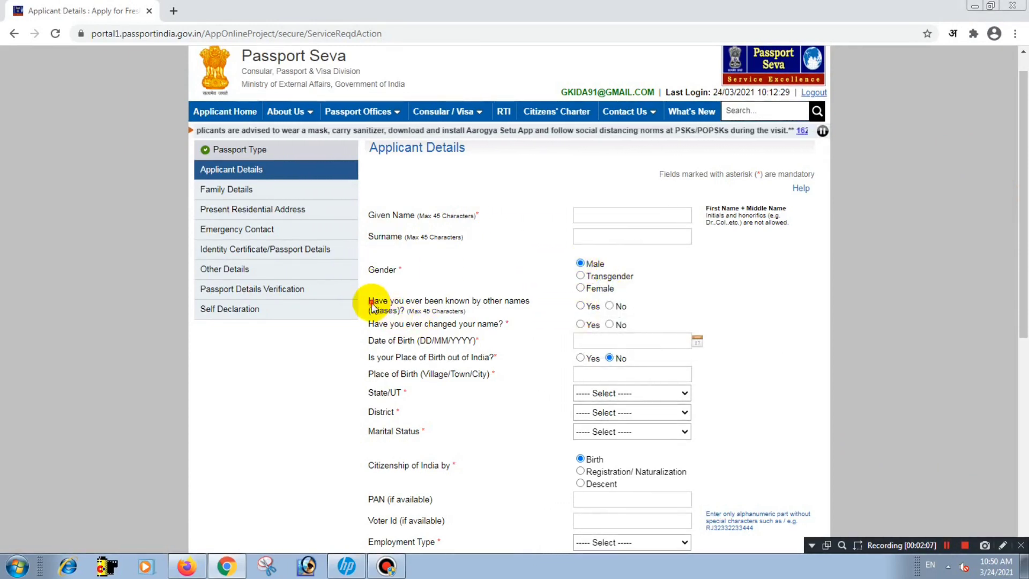
Step: Answer No to having been known by other names and No to having ever changed the name
{"action": "left_click_drag", "start_coordinate": [374, 307], "coordinate": [415, 309]}
{"action": "left_click", "coordinate": [455, 304]}
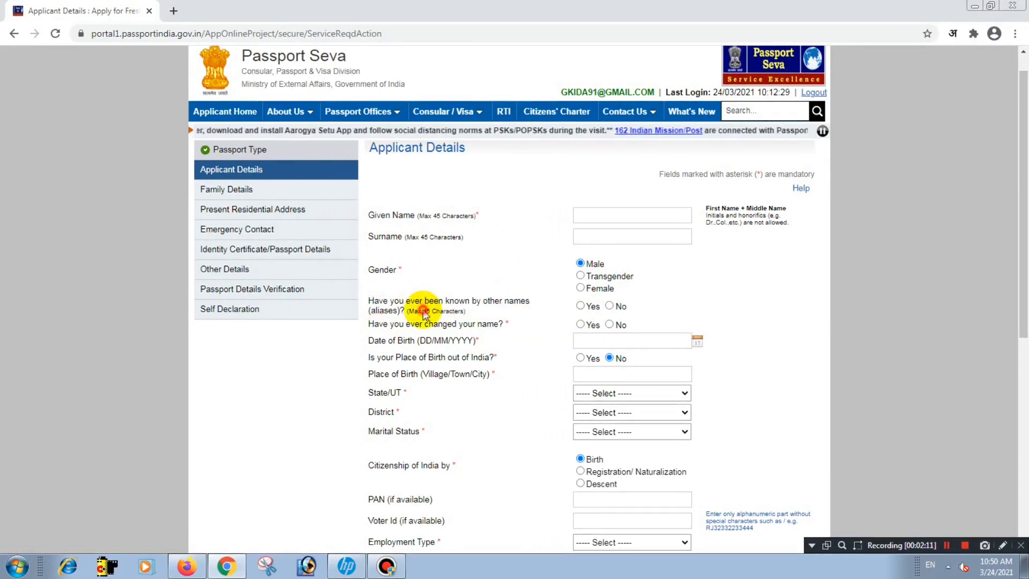
{"action": "left_click", "coordinate": [609, 307]}
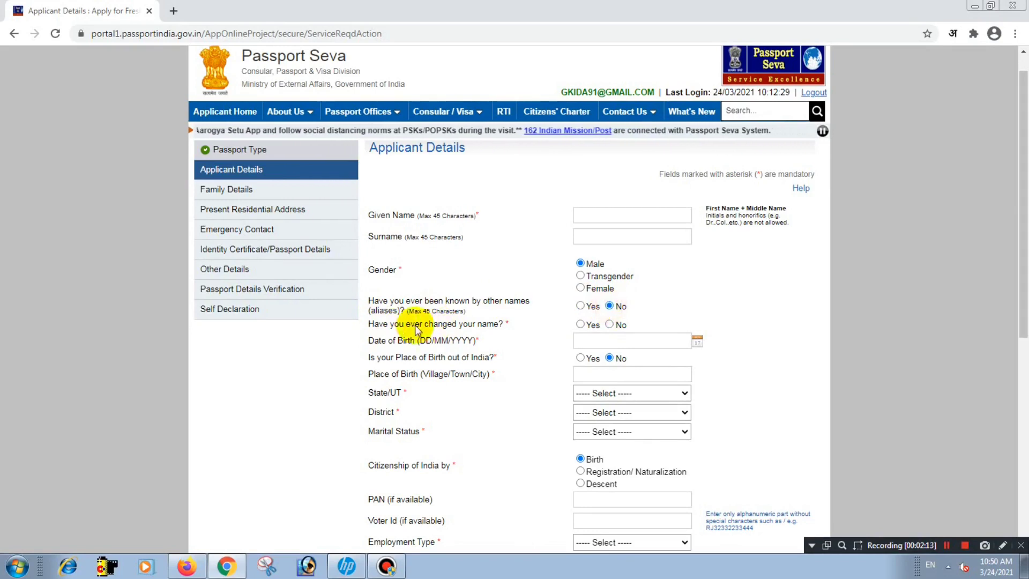
{"action": "mouse_move", "coordinate": [485, 323]}
{"action": "left_mouse_down"}
{"action": "mouse_move", "coordinate": [428, 322]}
{"action": "mouse_move", "coordinate": [490, 323]}
{"action": "left_mouse_up"}
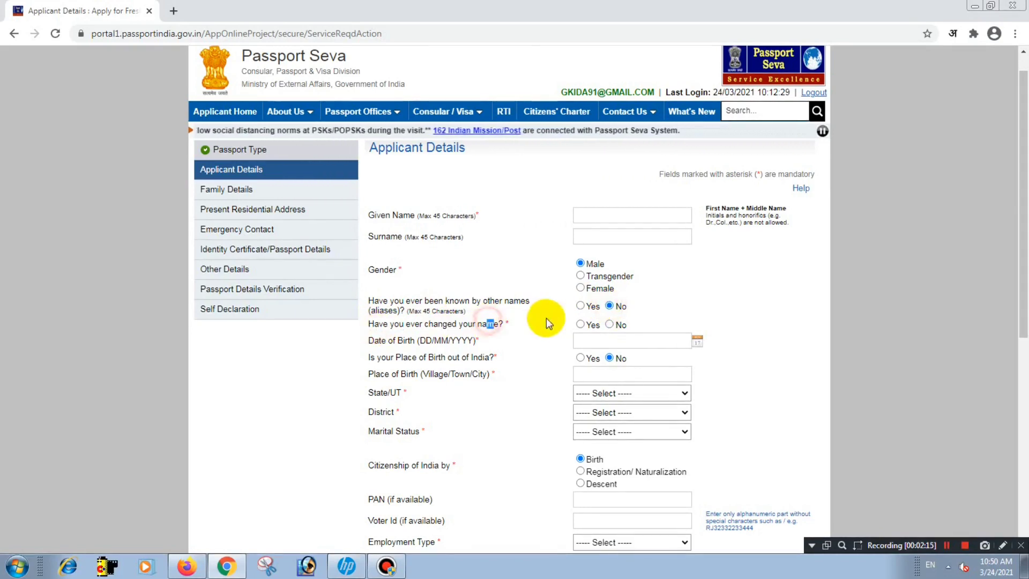
{"action": "left_click", "coordinate": [609, 324]}
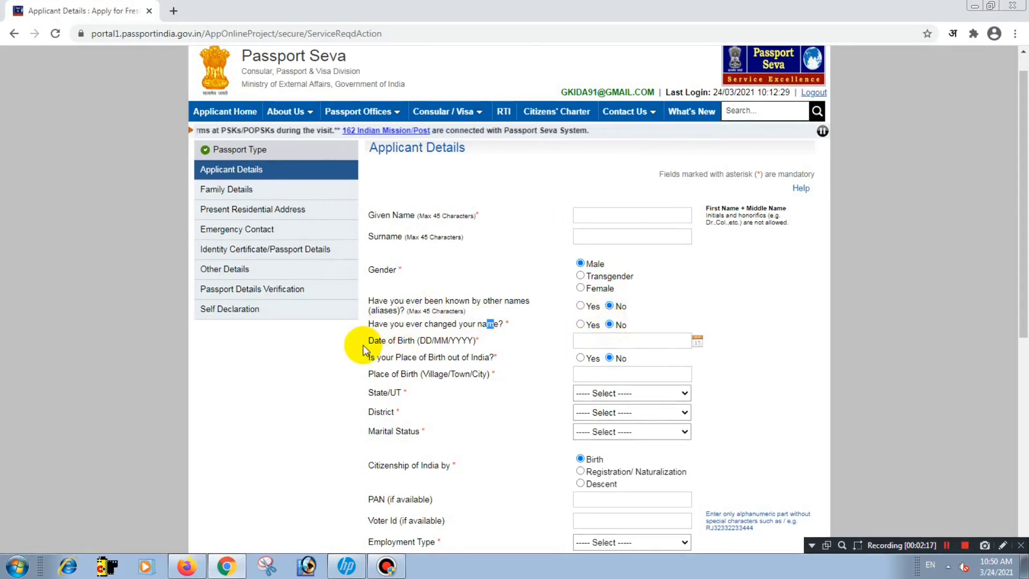
Step: Go through the Date of Birth and Place of Birth fields, answering No to the place of birth being out of India
{"action": "left_click_drag", "start_coordinate": [422, 343], "coordinate": [365, 344]}
{"action": "left_click", "coordinate": [582, 340]}
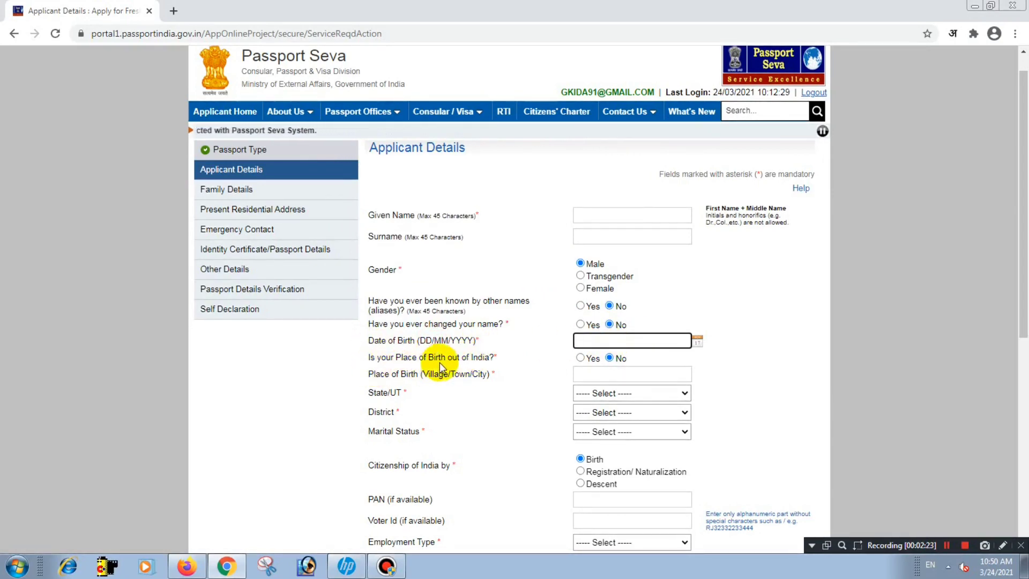
{"action": "left_click", "coordinate": [609, 358]}
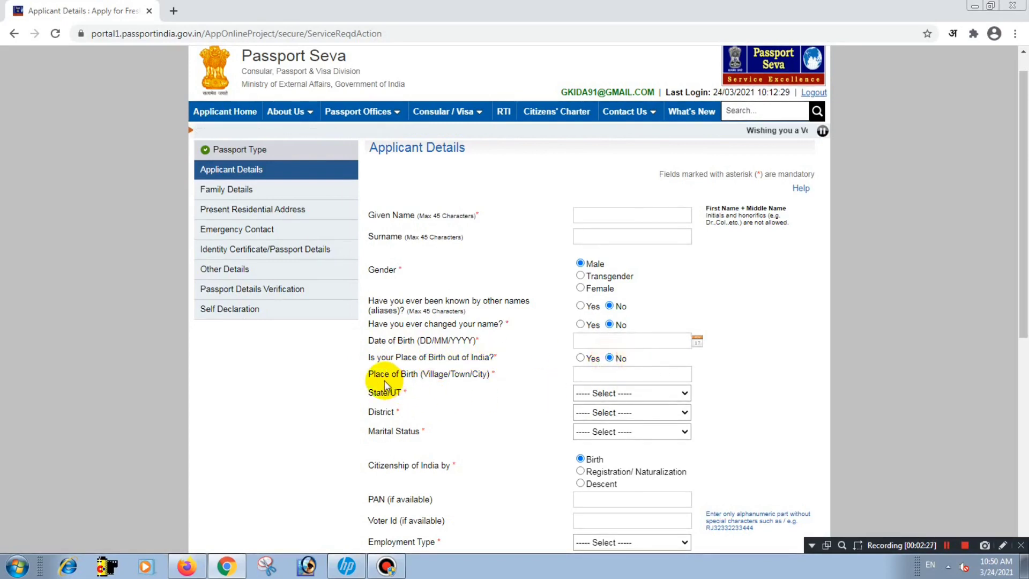
{"action": "left_click", "coordinate": [507, 380]}
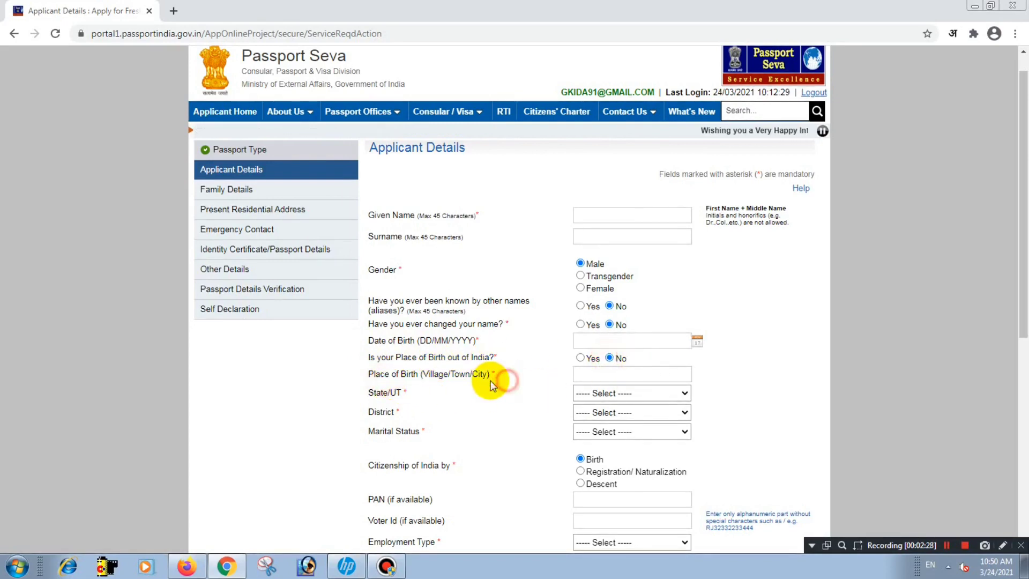
{"action": "left_click", "coordinate": [595, 379]}
{"action": "left_click", "coordinate": [464, 383]}
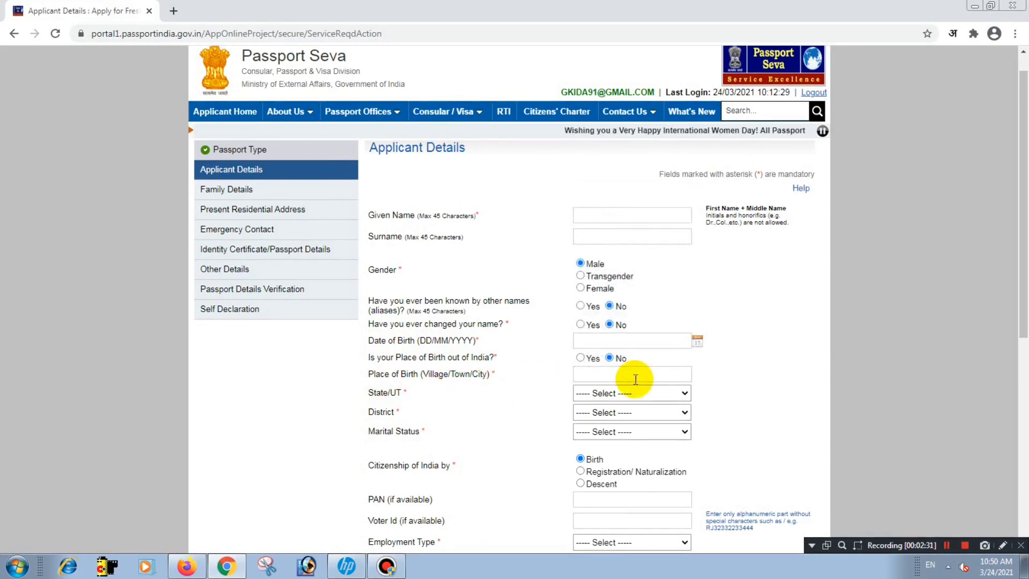
{"action": "left_click", "coordinate": [423, 374]}
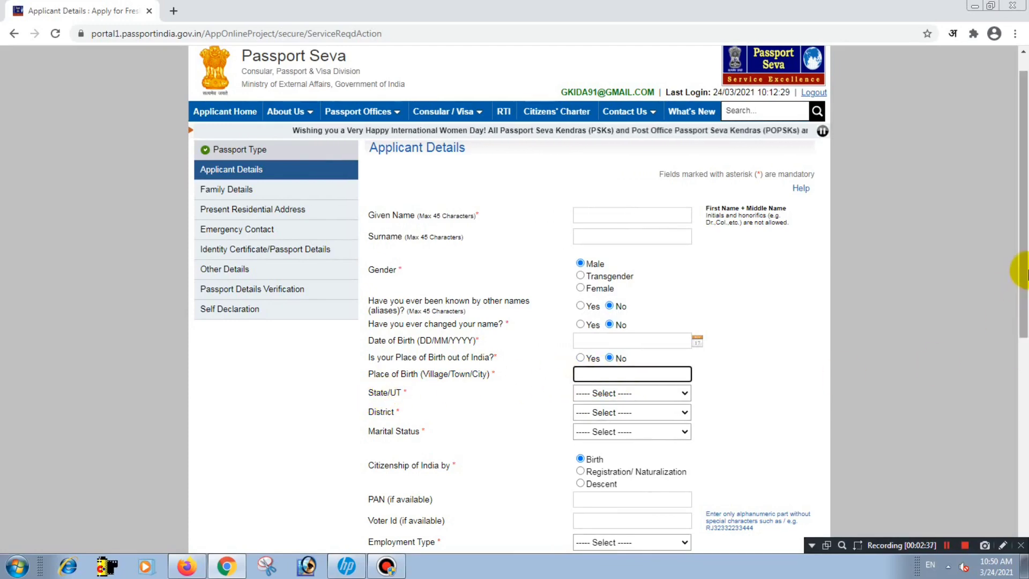
Step: Set the State/UT of the applicant's place of birth to Uttar Pradesh
{"action": "scroll", "coordinate": [1021, 271], "scroll_direction": "down", "scroll_amount": 1}
{"action": "left_click_drag", "start_coordinate": [374, 327], "coordinate": [367, 328]}
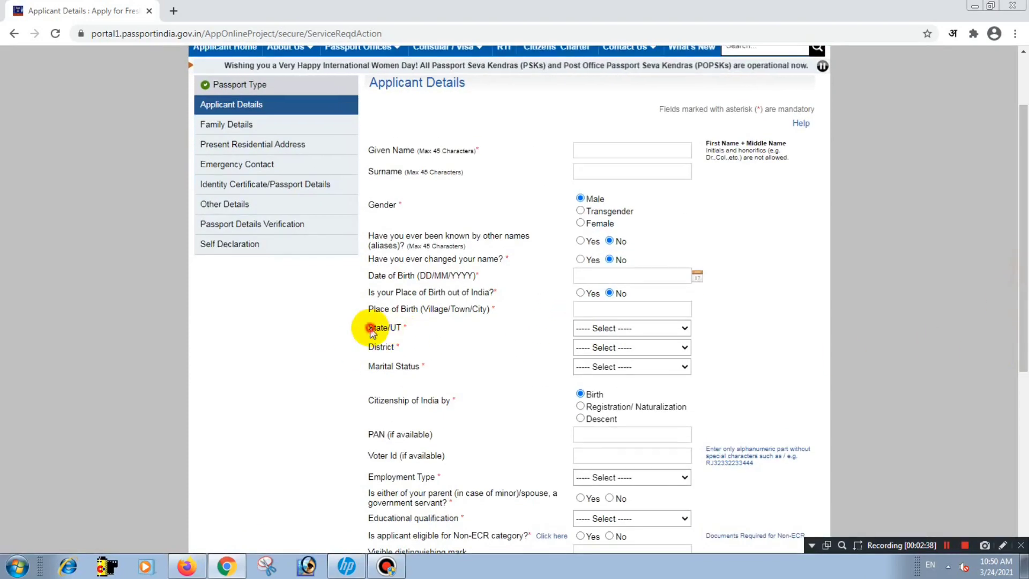
{"action": "left_click", "coordinate": [650, 329]}
{"action": "left_click_drag", "start_coordinate": [687, 382], "coordinate": [688, 486]}
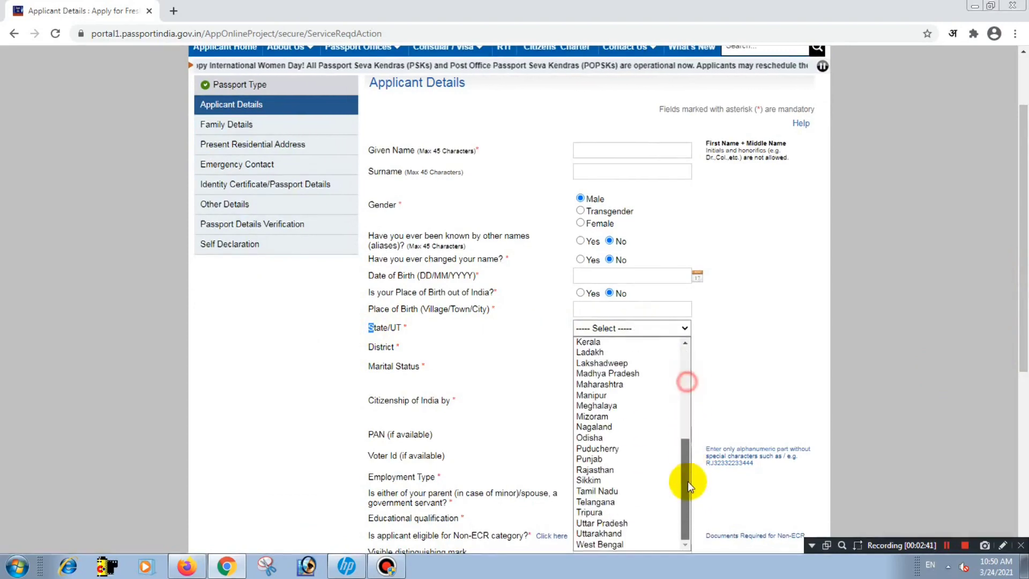
{"action": "left_click", "coordinate": [656, 523]}
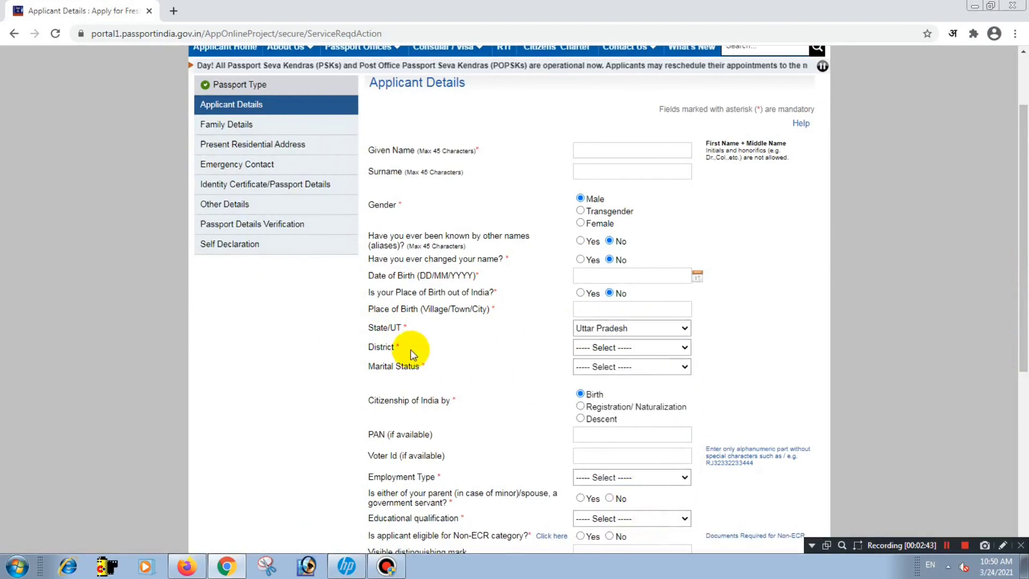
Step: Set the district of the place of birth to Gorakhpur and the marital status to Married
{"action": "left_click", "coordinate": [613, 347]}
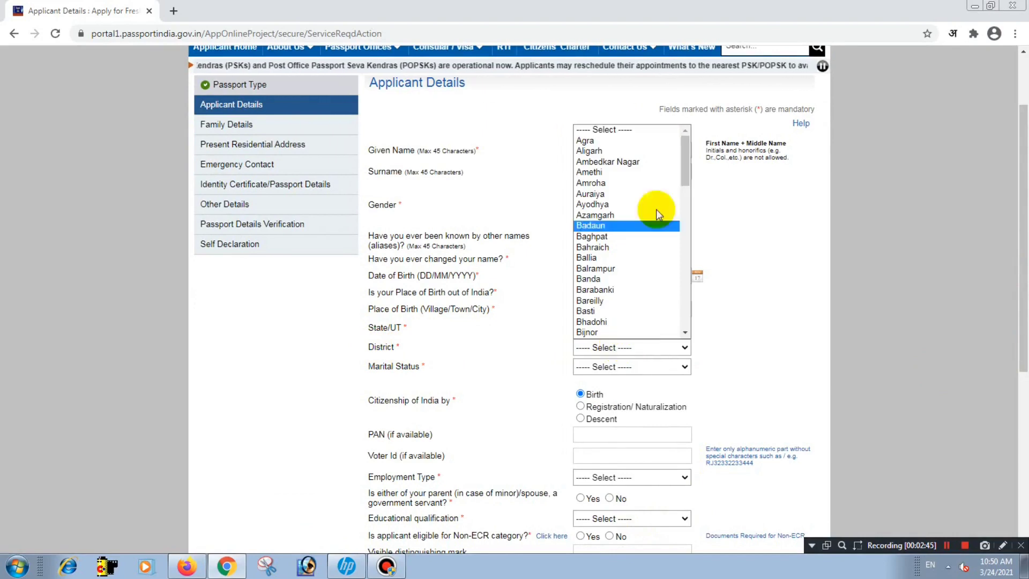
{"action": "left_click_drag", "start_coordinate": [684, 156], "coordinate": [684, 204]}
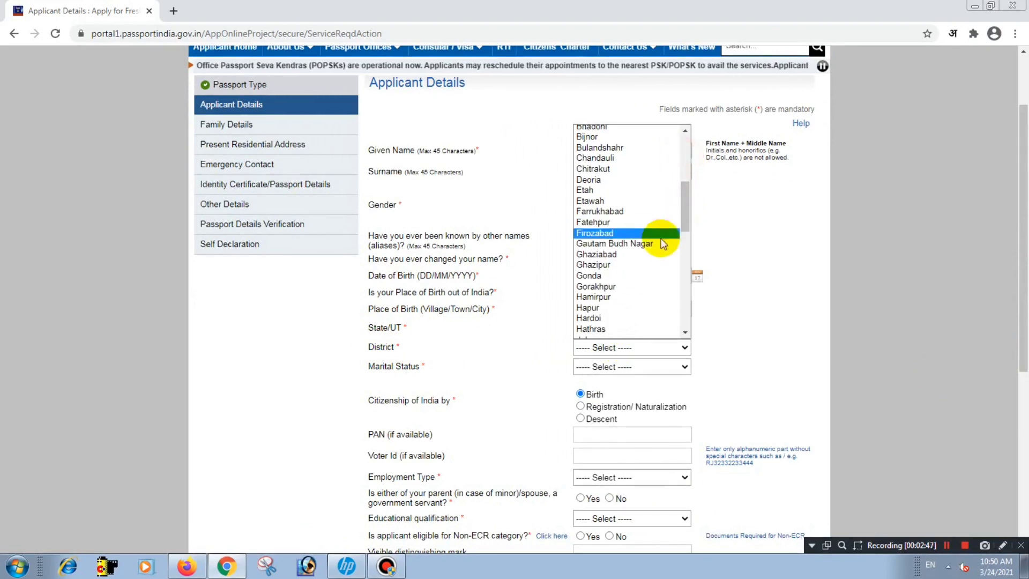
{"action": "left_click", "coordinate": [623, 286]}
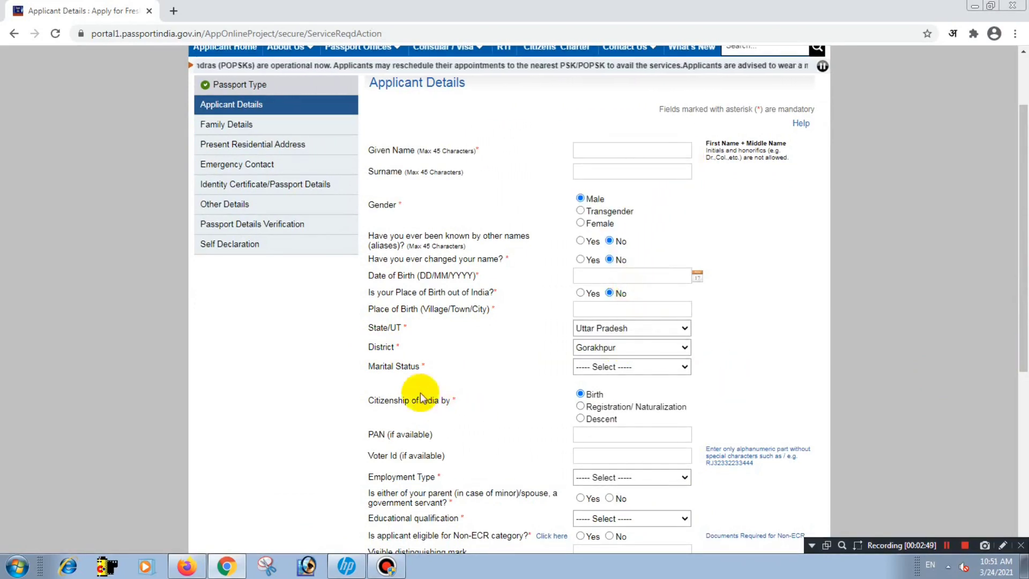
{"action": "left_click_drag", "start_coordinate": [381, 366], "coordinate": [416, 366]}
{"action": "left_click", "coordinate": [659, 368]}
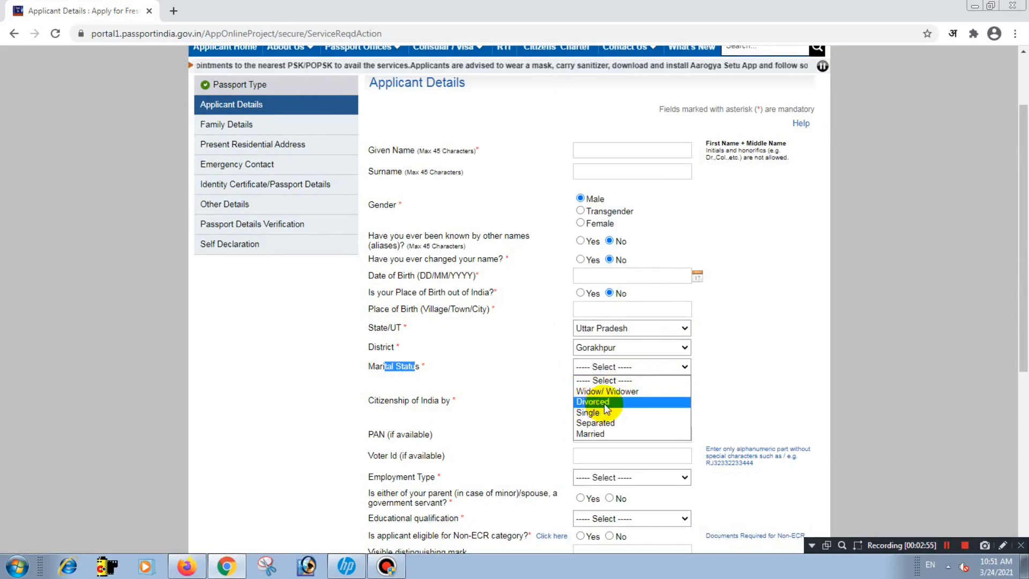
{"action": "left_click", "coordinate": [591, 435]}
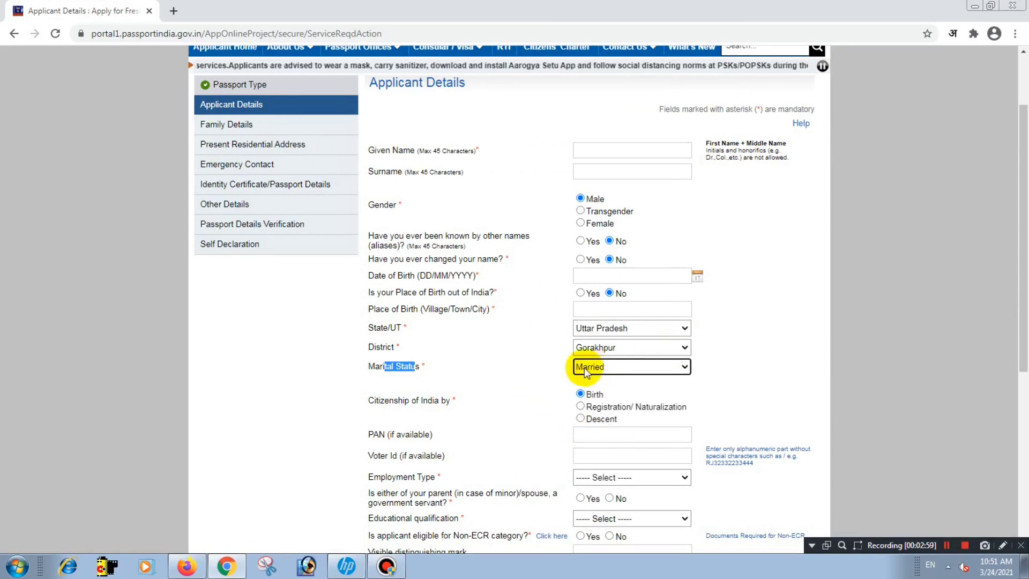
{"action": "left_click", "coordinate": [745, 367]}
Step: Go through the Citizenship, PAN and Voter Id fields and set the Employment Type to Self Employed
{"action": "scroll", "coordinate": [675, 358], "scroll_direction": "down", "scroll_amount": 1}
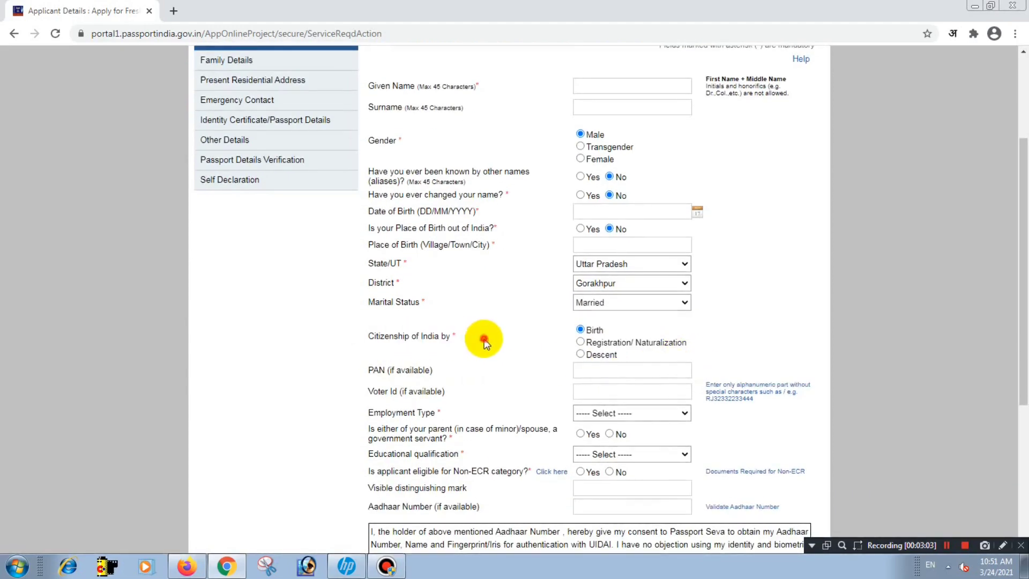
{"action": "scroll", "coordinate": [776, 322], "scroll_direction": "down", "scroll_amount": 1}
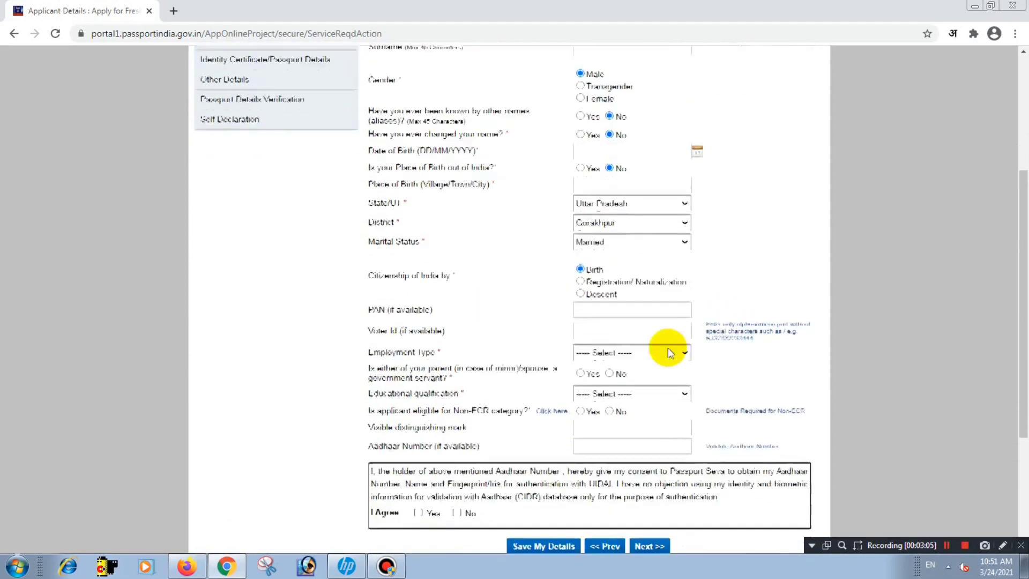
{"action": "left_click_drag", "start_coordinate": [369, 306], "coordinate": [396, 306]}
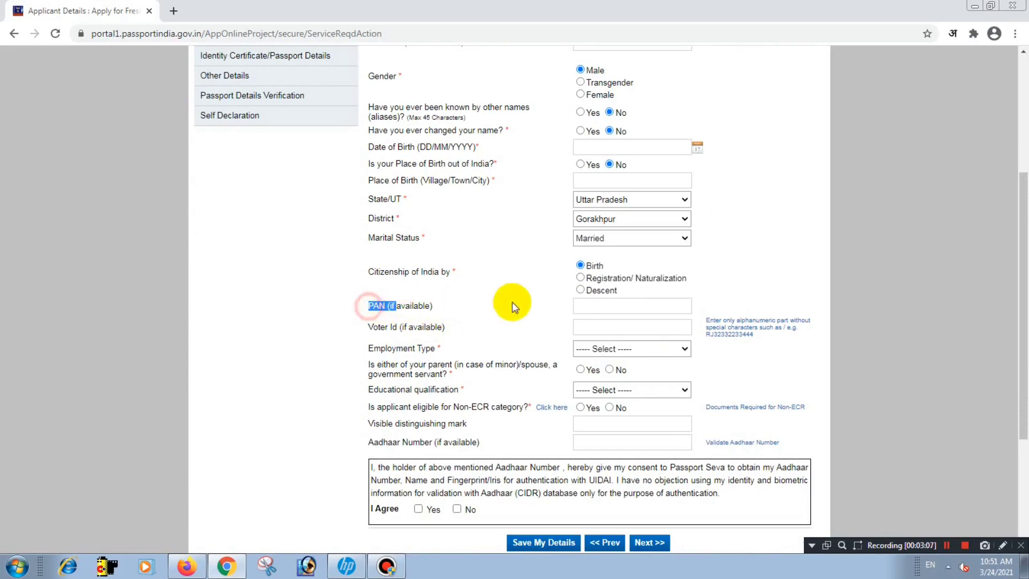
{"action": "left_click", "coordinate": [501, 299]}
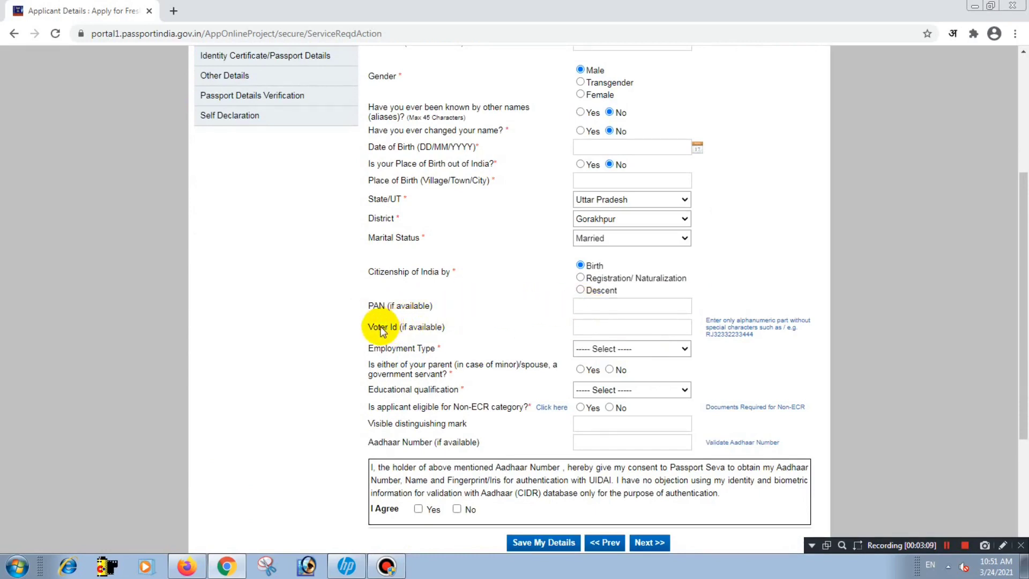
{"action": "left_click", "coordinate": [482, 317]}
{"action": "left_click", "coordinate": [521, 317]}
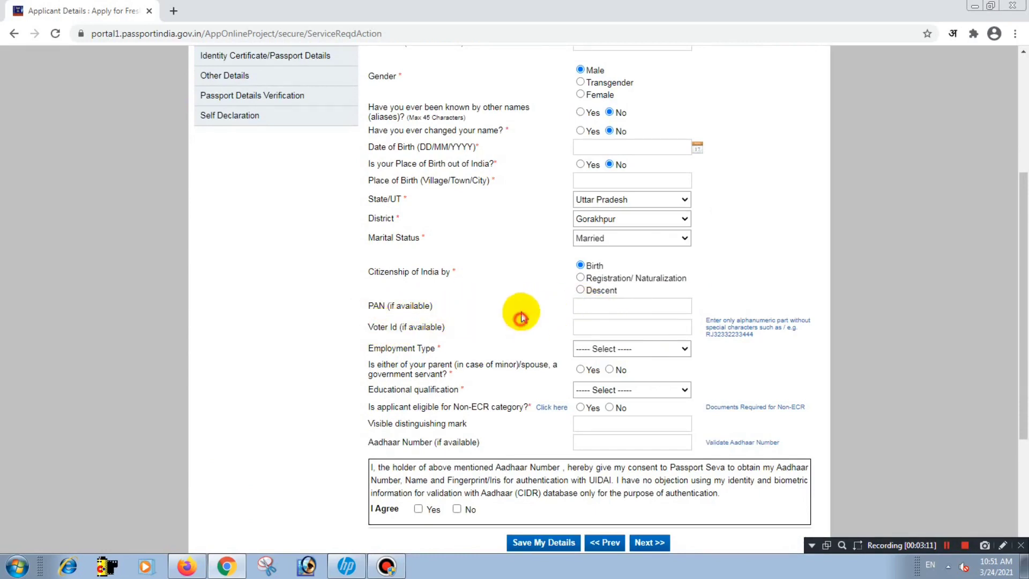
{"action": "scroll", "coordinate": [579, 333], "scroll_direction": "down", "scroll_amount": 1}
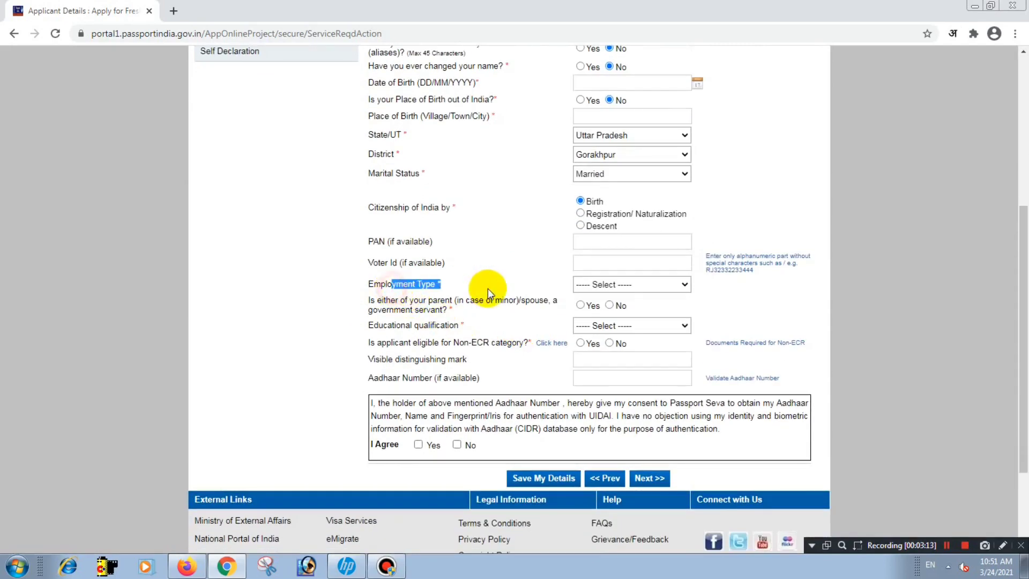
{"action": "left_click", "coordinate": [627, 288]}
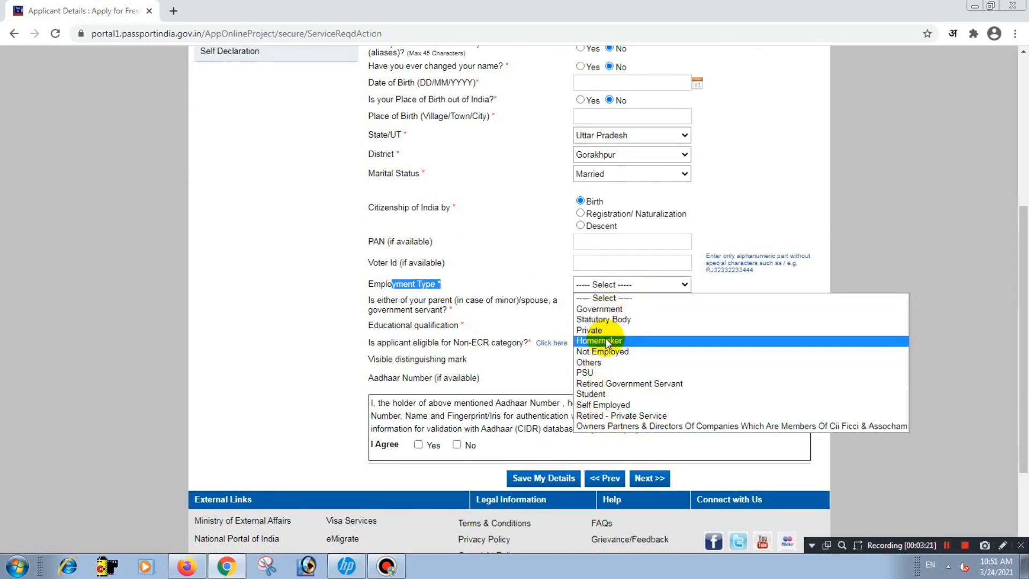
{"action": "left_click", "coordinate": [607, 406]}
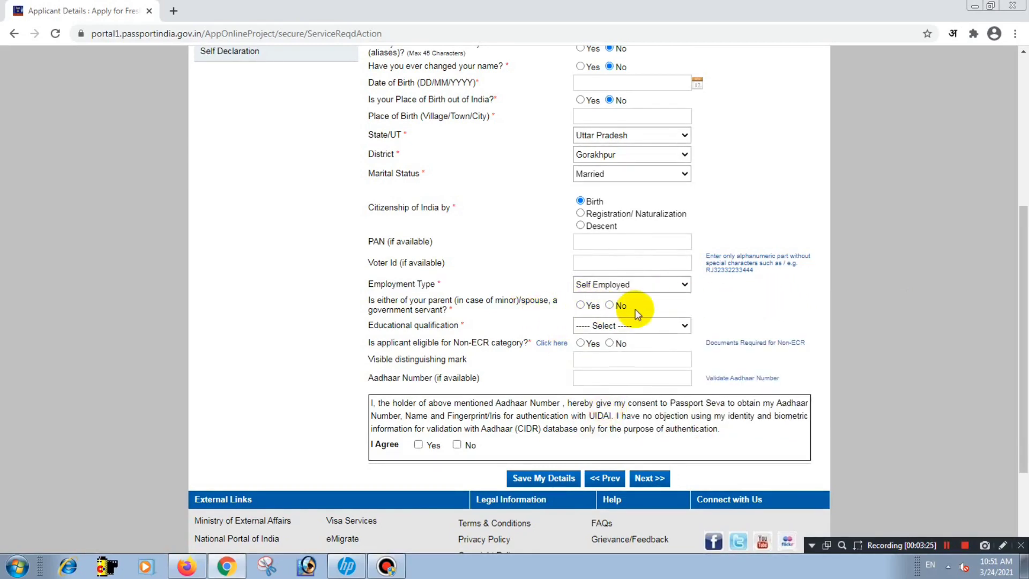
Step: Answer No to whether either parent or the spouse is a government servant
{"action": "scroll", "coordinate": [632, 311], "scroll_direction": "down", "scroll_amount": 1}
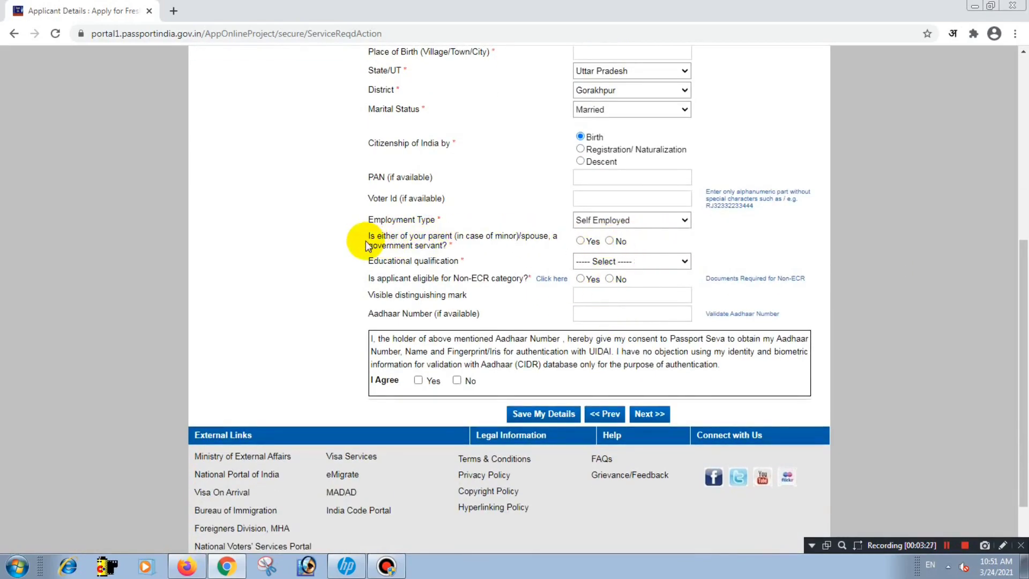
{"action": "left_click_drag", "start_coordinate": [372, 244], "coordinate": [510, 256]}
{"action": "left_click", "coordinate": [499, 260]}
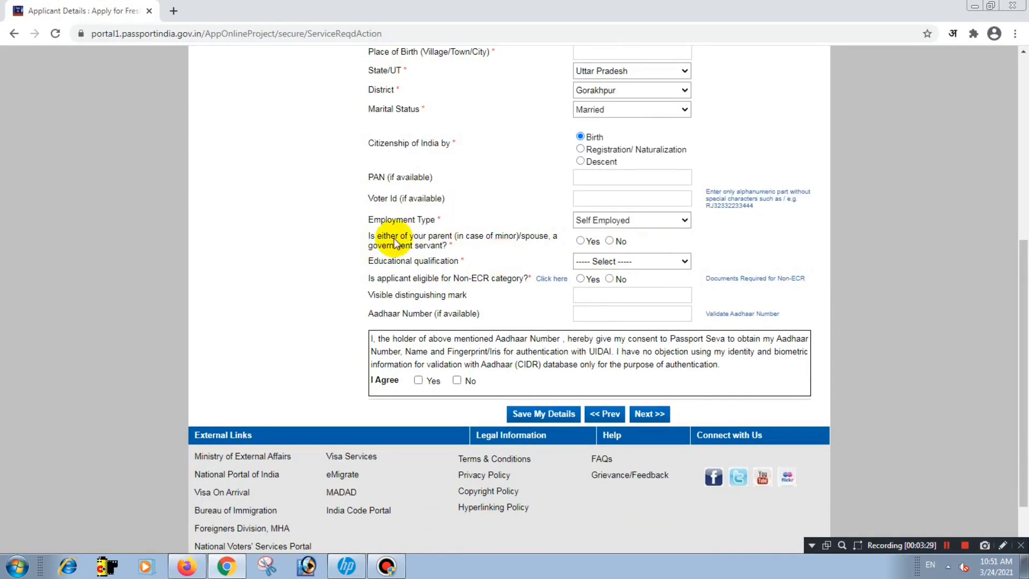
{"action": "left_click_drag", "start_coordinate": [395, 237], "coordinate": [487, 240]}
{"action": "left_click", "coordinate": [520, 238]}
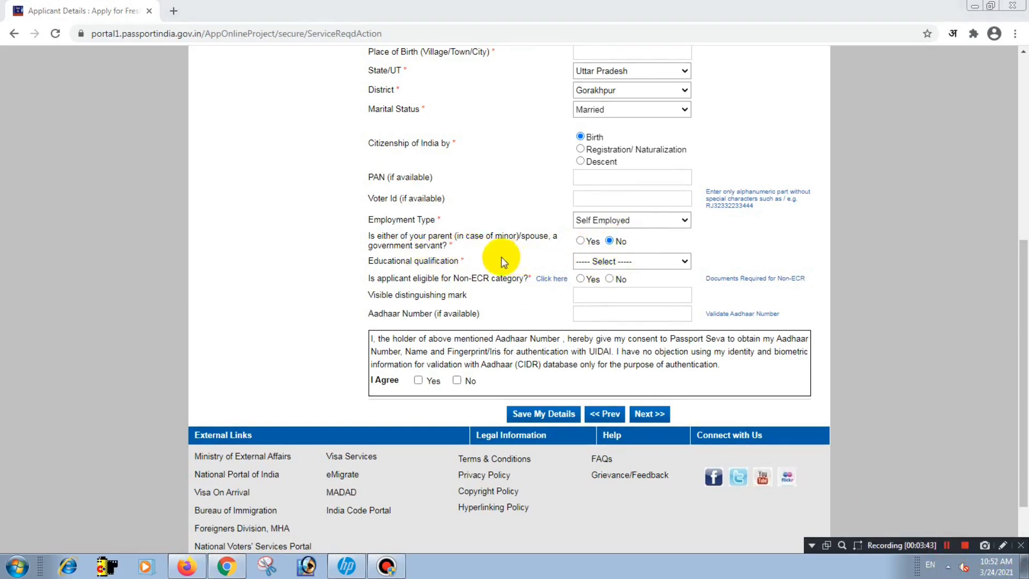
Step: Set the applicant's Educational qualification to 7th Pass Or Less
{"action": "left_click", "coordinate": [474, 261]}
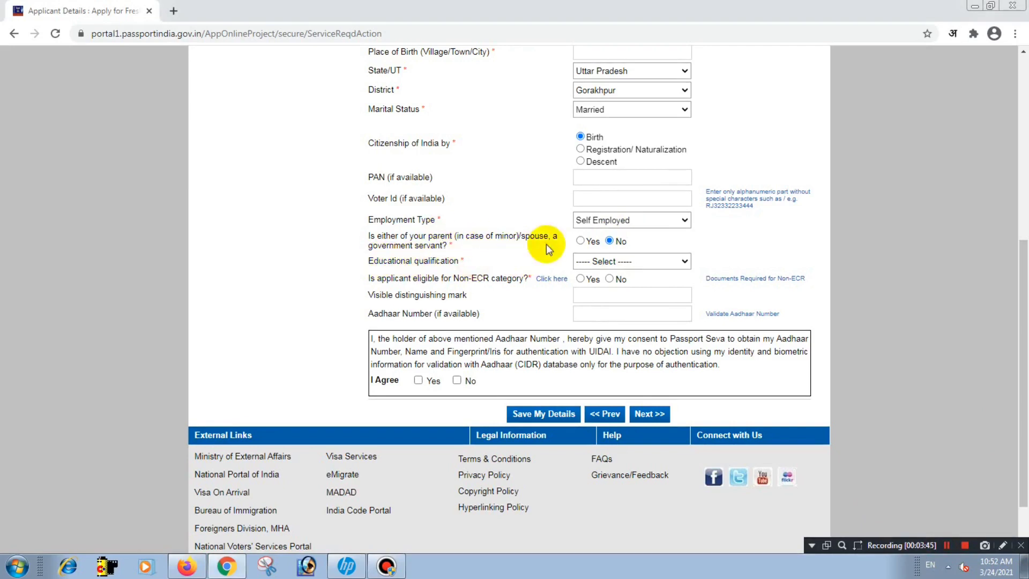
{"action": "left_click_drag", "start_coordinate": [396, 268], "coordinate": [661, 266]}
{"action": "left_click", "coordinate": [661, 265]}
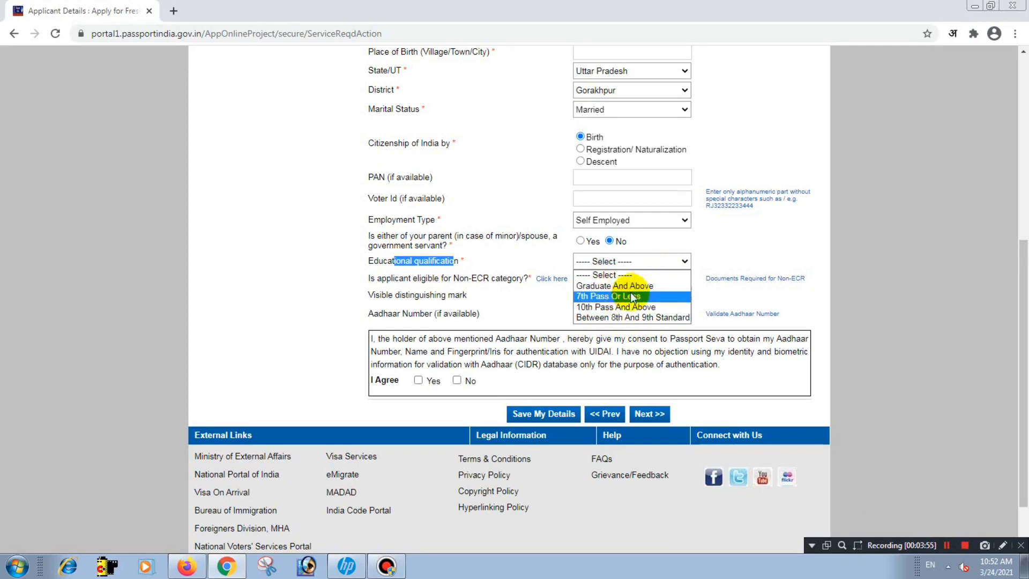
{"action": "left_click", "coordinate": [610, 295]}
{"action": "left_click", "coordinate": [749, 256]}
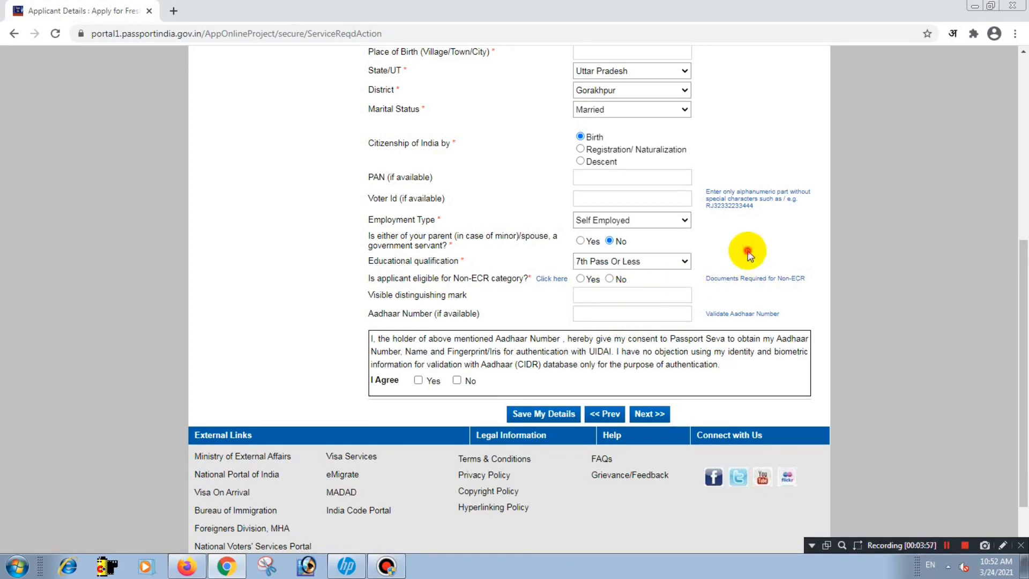
Step: Answer No to eligibility for the Non-ECR category and check the available educational qualification options without changing the selection
{"action": "scroll", "coordinate": [500, 304], "scroll_direction": "down", "scroll_amount": 1}
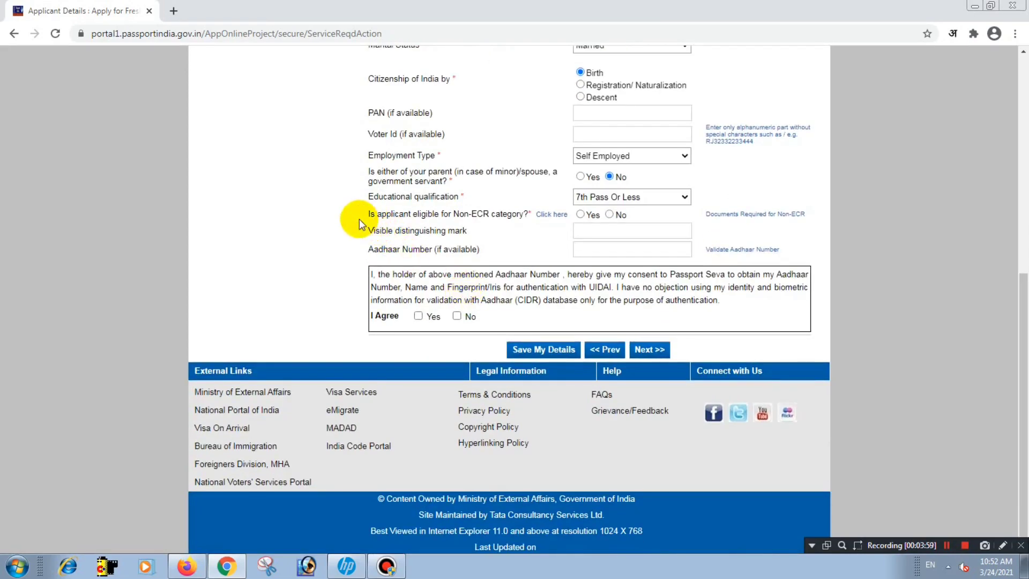
{"action": "left_click_drag", "start_coordinate": [366, 219], "coordinate": [430, 217]}
{"action": "left_click", "coordinate": [445, 227]}
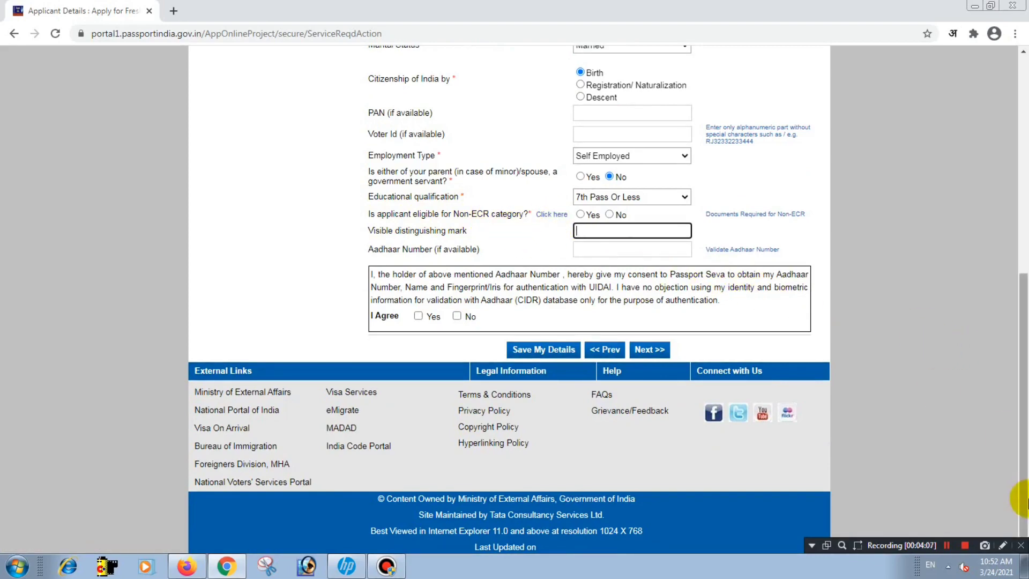
{"action": "scroll", "coordinate": [947, 542], "scroll_direction": "up", "scroll_amount": 1}
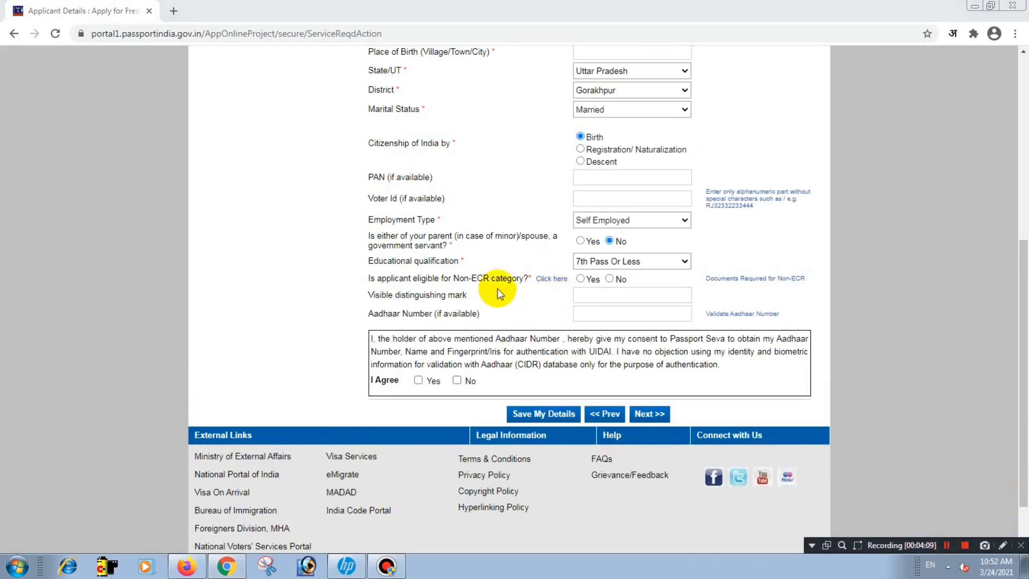
{"action": "left_click", "coordinate": [610, 279]}
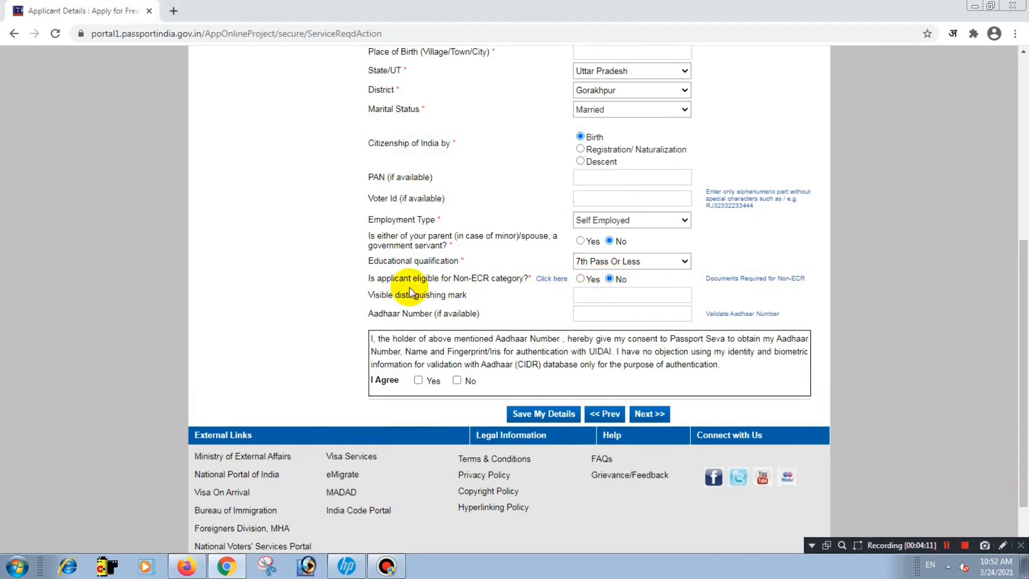
{"action": "left_click", "coordinate": [622, 265]}
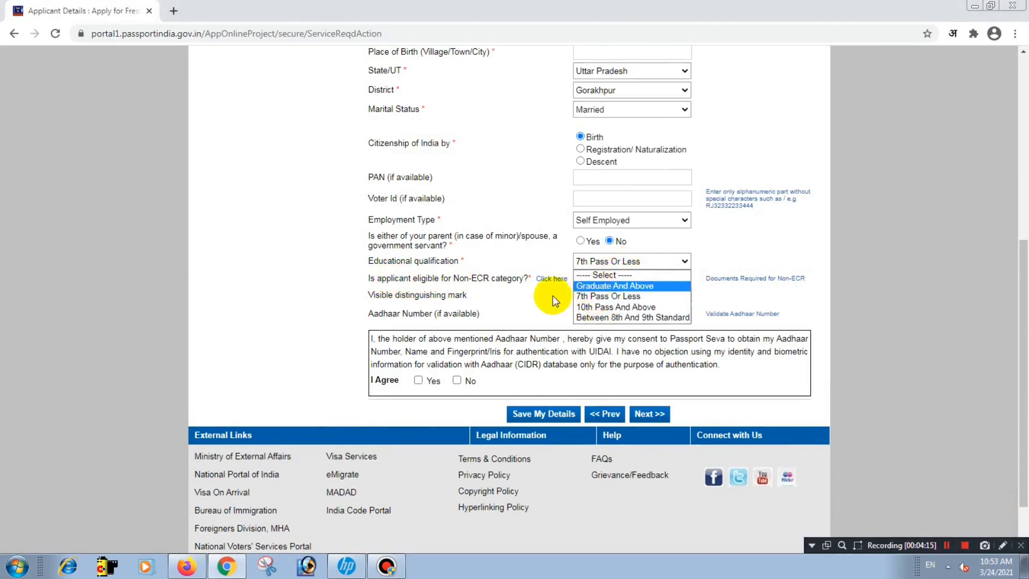
{"action": "left_click", "coordinate": [536, 303]}
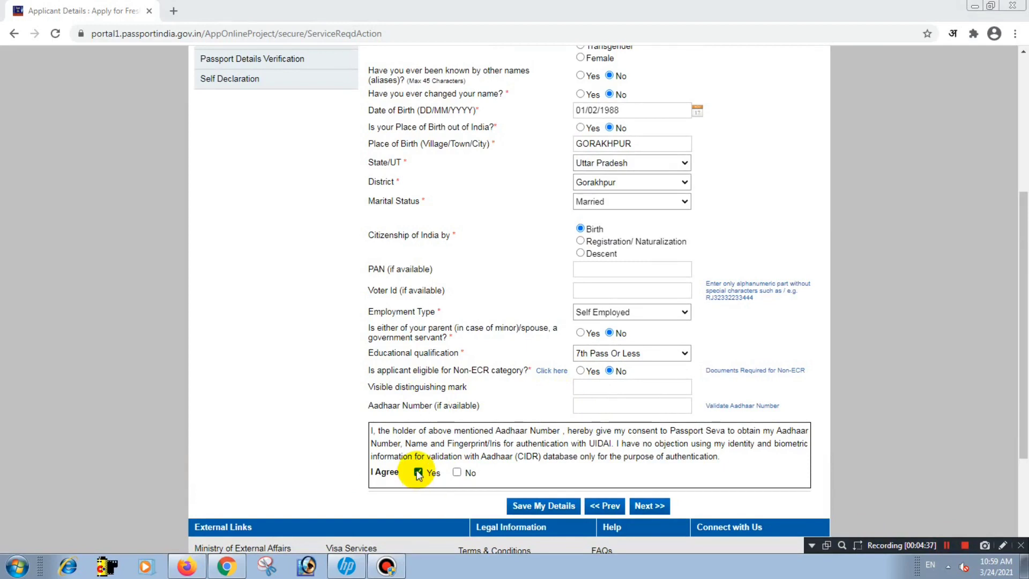
Step: Choose No for the Aadhaar authentication consent and save the applicant details
{"action": "left_click", "coordinate": [459, 476]}
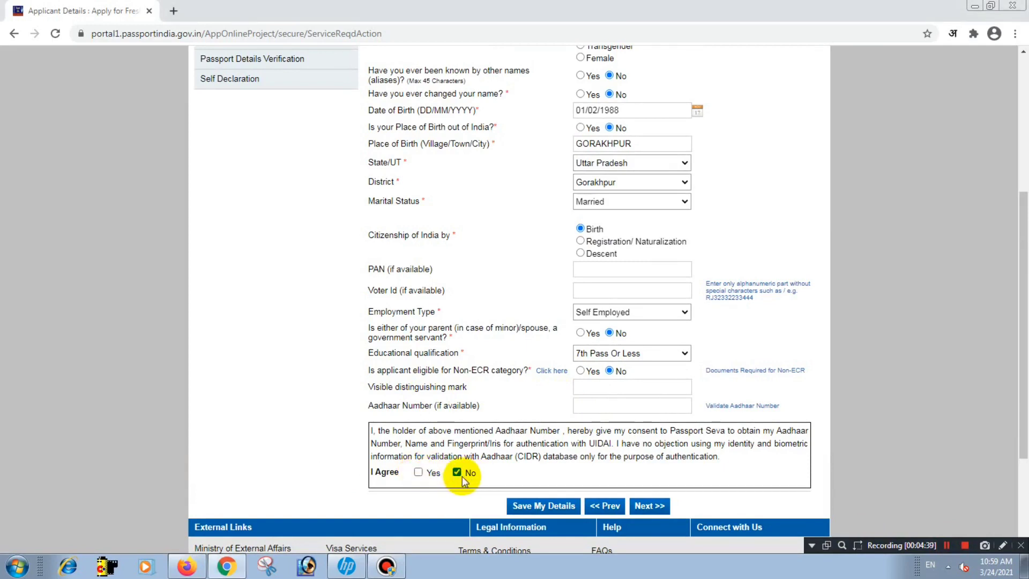
{"action": "left_click", "coordinate": [546, 510]}
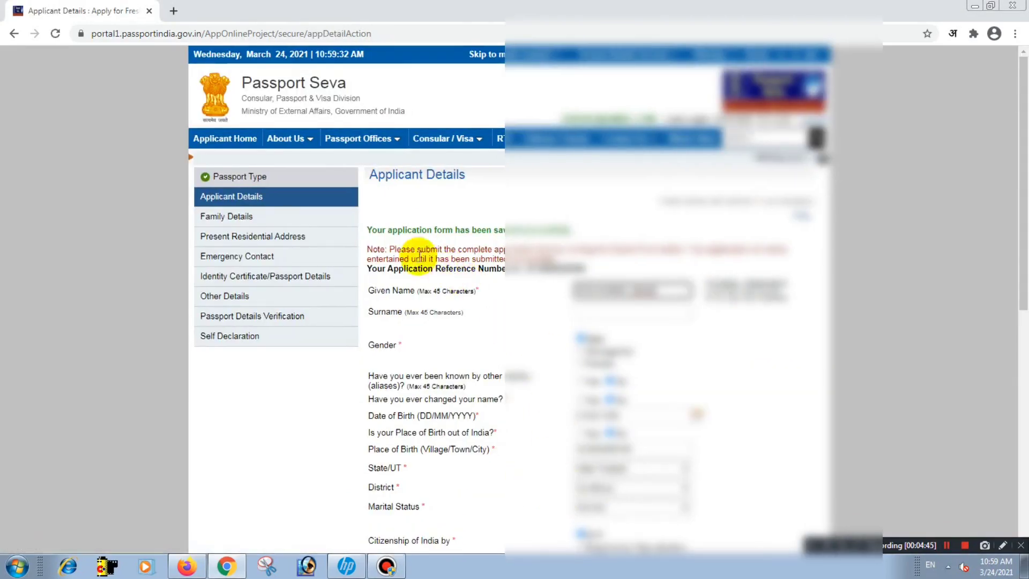
{"action": "left_click_drag", "start_coordinate": [374, 229], "coordinate": [591, 226]}
{"action": "left_click", "coordinate": [583, 206]}
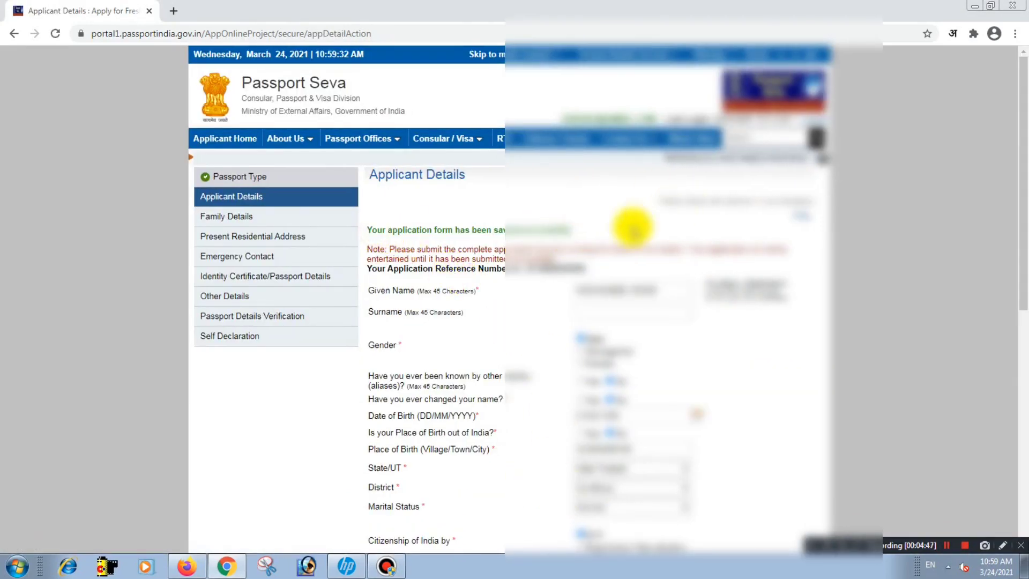
Step: Choose No for the Aadhaar consent again and continue to the Family Details page
{"action": "left_click_drag", "start_coordinate": [1020, 212], "coordinate": [1024, 398]}
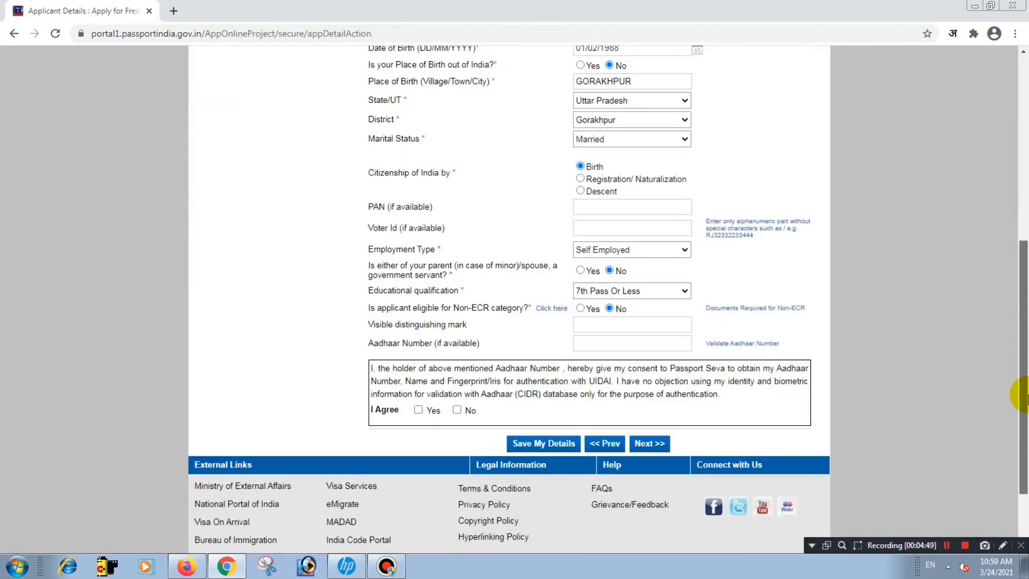
{"action": "left_click", "coordinate": [456, 411]}
{"action": "left_click", "coordinate": [649, 443]}
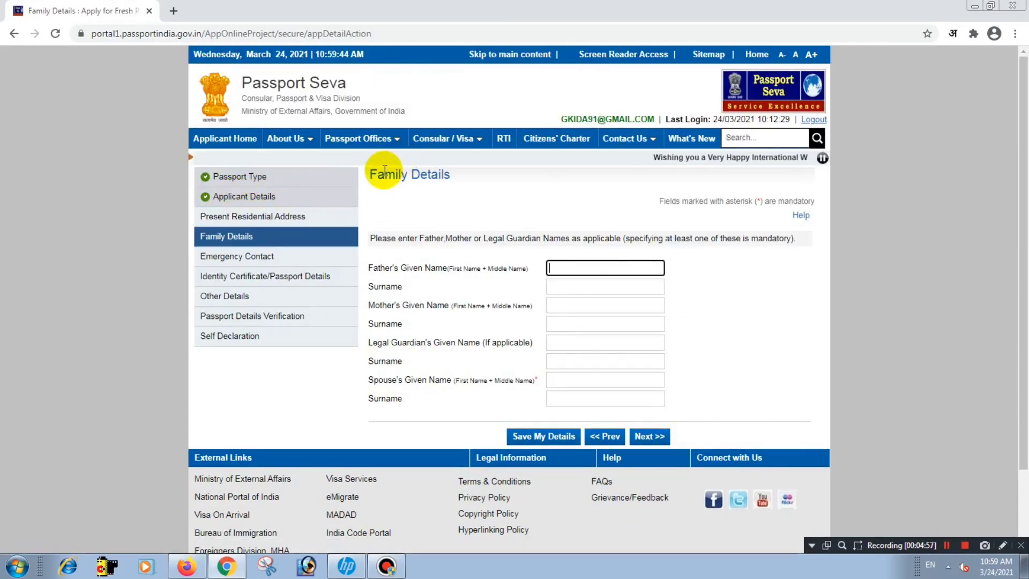
Step: Go through the Family Details fields, filling in the given names and surnames of the father, mother and spouse
{"action": "left_click_drag", "start_coordinate": [384, 170], "coordinate": [507, 180]}
{"action": "left_click", "coordinate": [507, 180]}
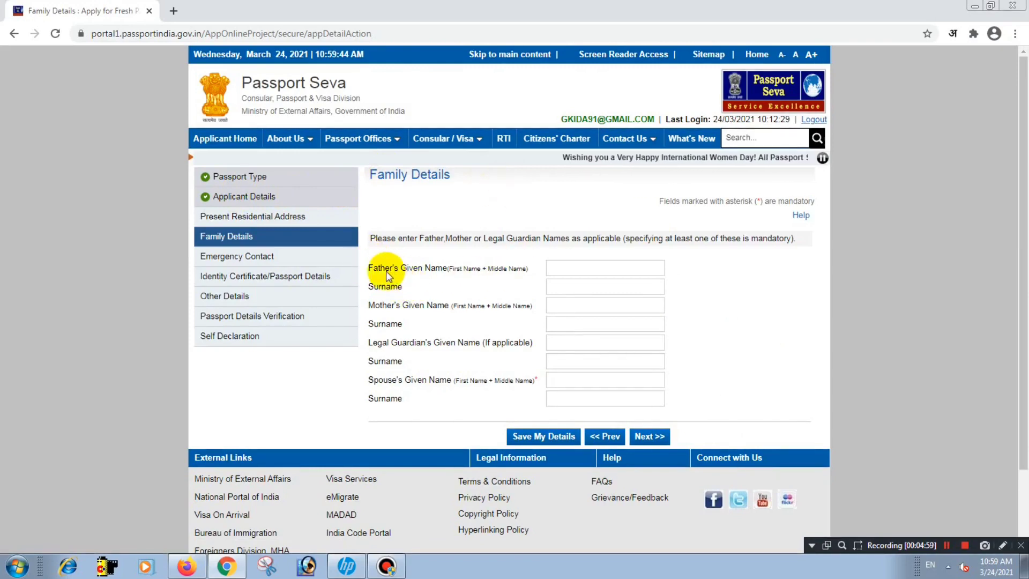
{"action": "left_click_drag", "start_coordinate": [373, 268], "coordinate": [485, 270]}
{"action": "left_click", "coordinate": [593, 272]}
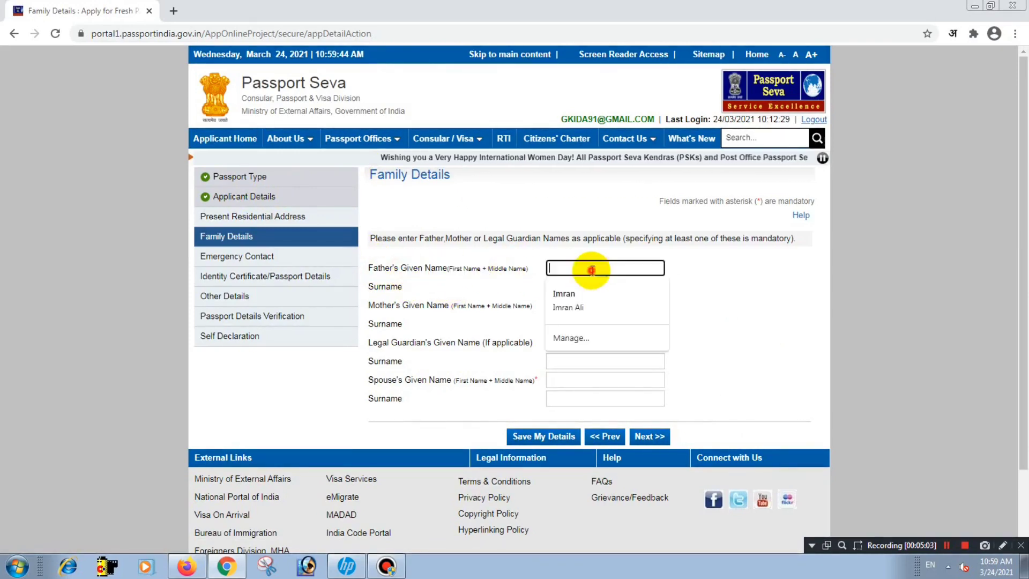
{"action": "left_click", "coordinate": [475, 284]}
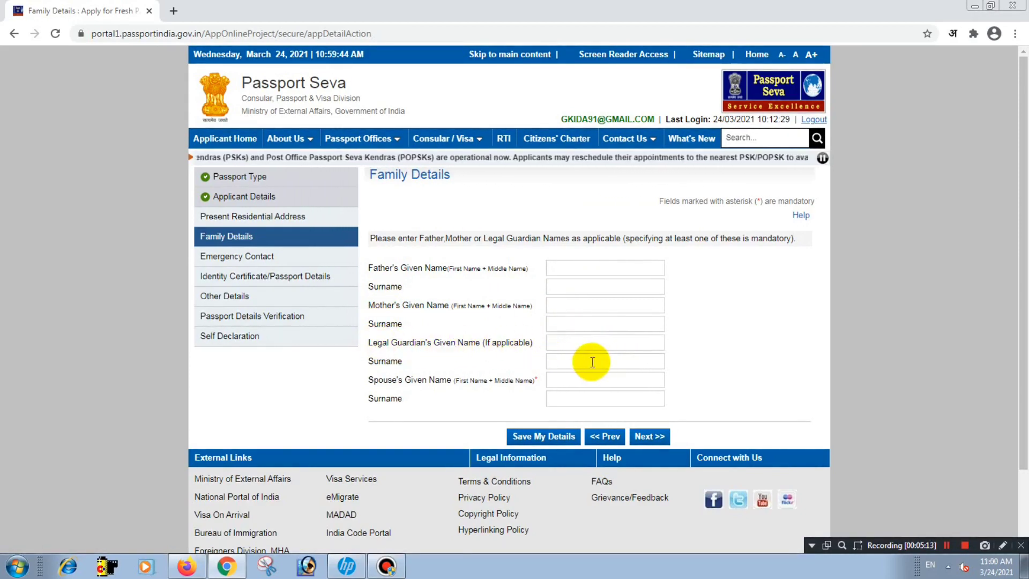
{"action": "left_click_drag", "start_coordinate": [377, 381], "coordinate": [442, 385]}
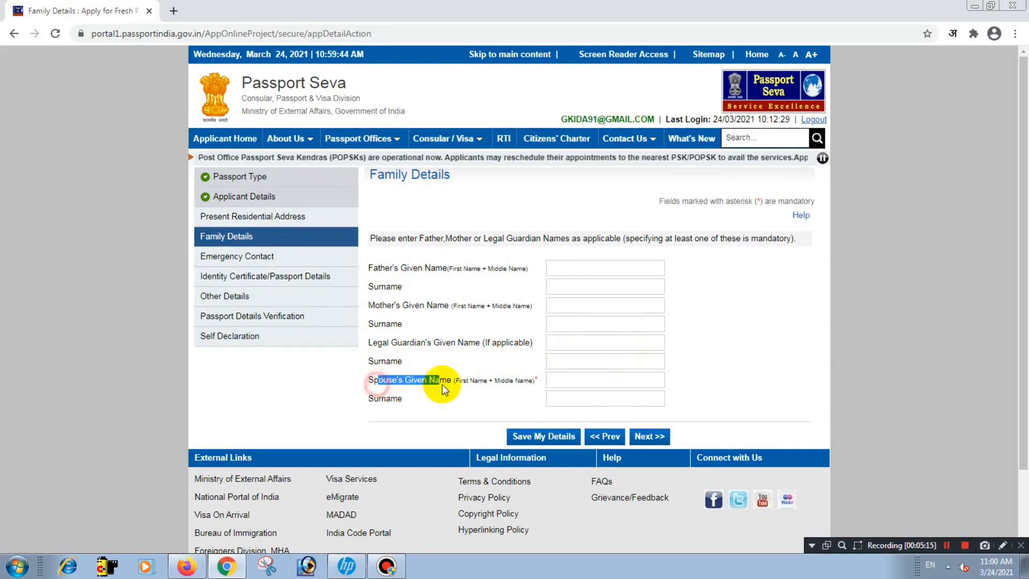
{"action": "left_click", "coordinate": [370, 379]}
{"action": "left_click_drag", "start_coordinate": [369, 379], "coordinate": [429, 387]}
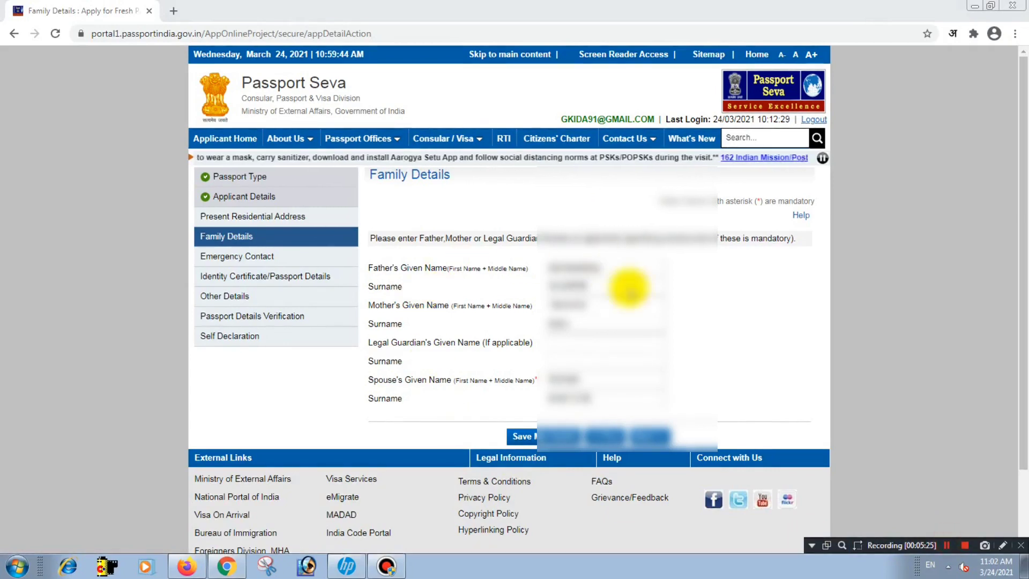
Step: Save the family details and continue to the Present Residential Address page
{"action": "left_click", "coordinate": [528, 439]}
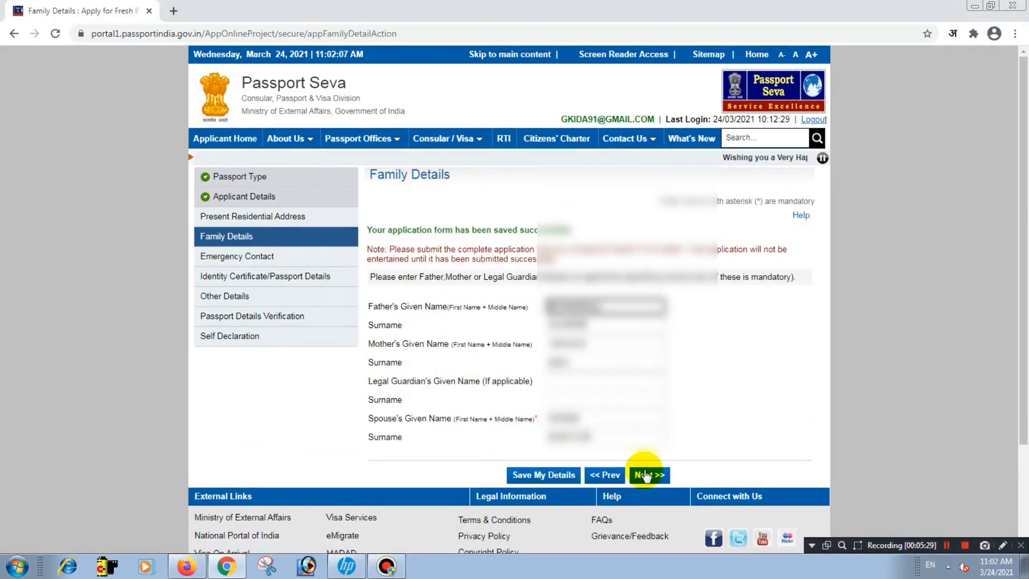
{"action": "left_click", "coordinate": [645, 475]}
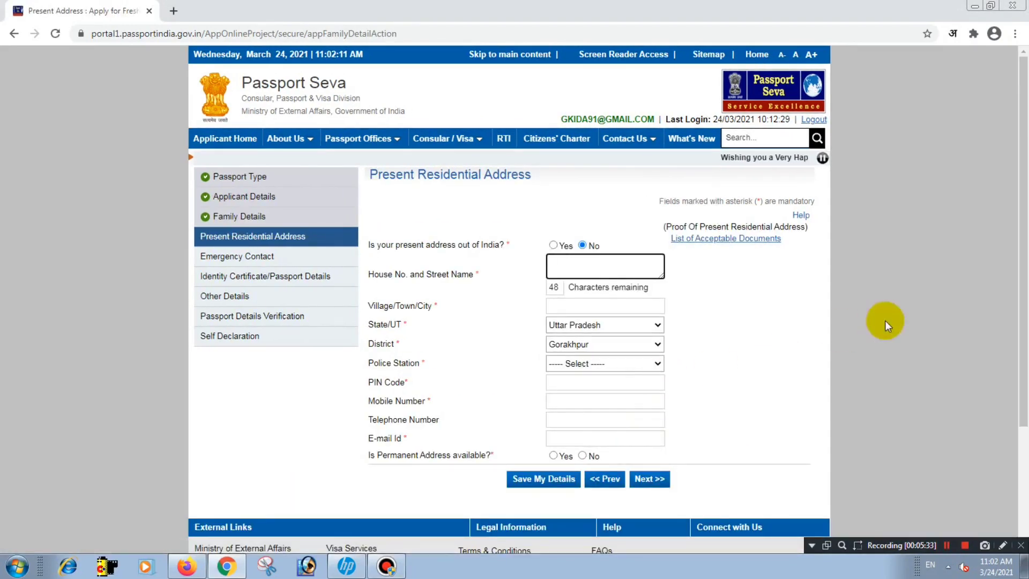
Step: Review the question about an address outside India and the house, street and village fields of the present address
{"action": "mouse_move", "coordinate": [1021, 174]}
{"action": "left_mouse_down"}
{"action": "mouse_move", "coordinate": [1013, 241]}
{"action": "mouse_move", "coordinate": [1019, 189]}
{"action": "left_mouse_up"}
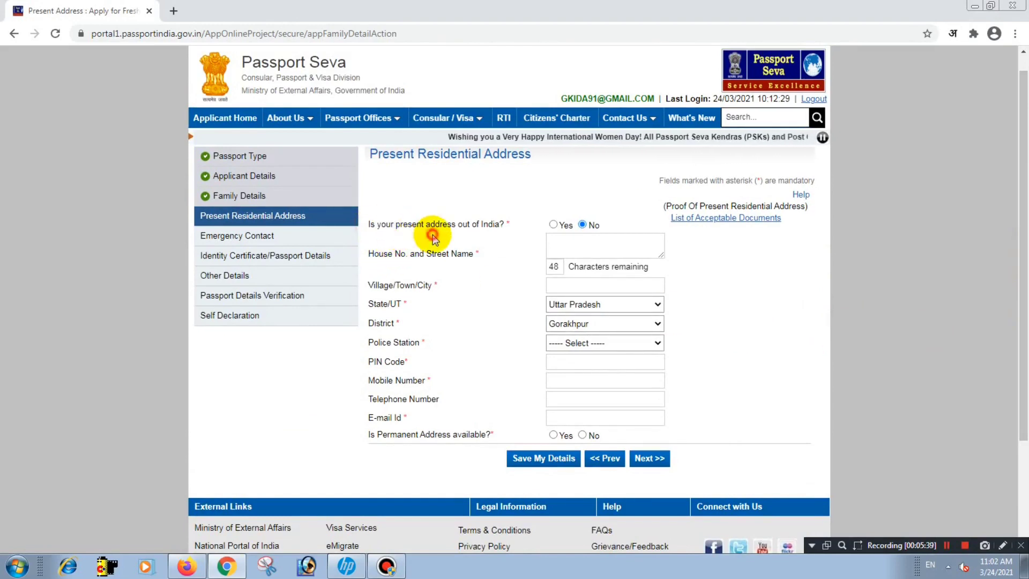
{"action": "left_click_drag", "start_coordinate": [432, 236], "coordinate": [507, 230]}
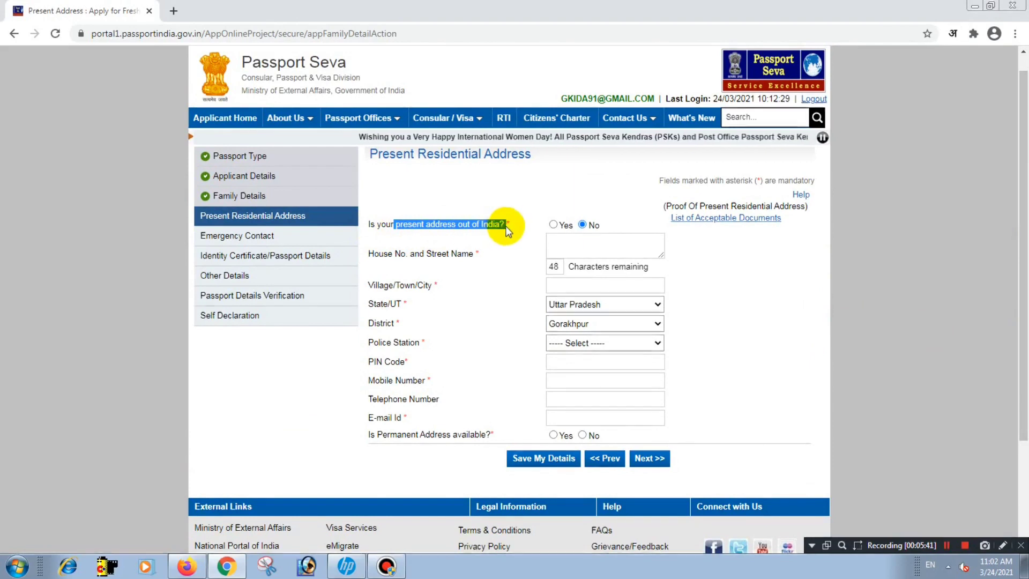
{"action": "left_click", "coordinate": [376, 256]}
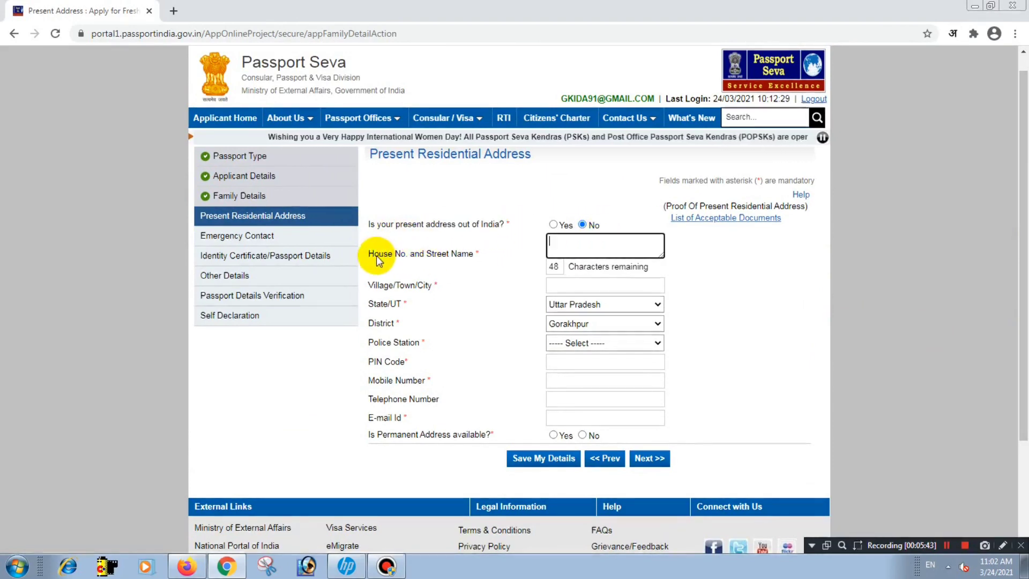
{"action": "left_click_drag", "start_coordinate": [376, 256], "coordinate": [481, 250]}
{"action": "left_click", "coordinate": [488, 248]}
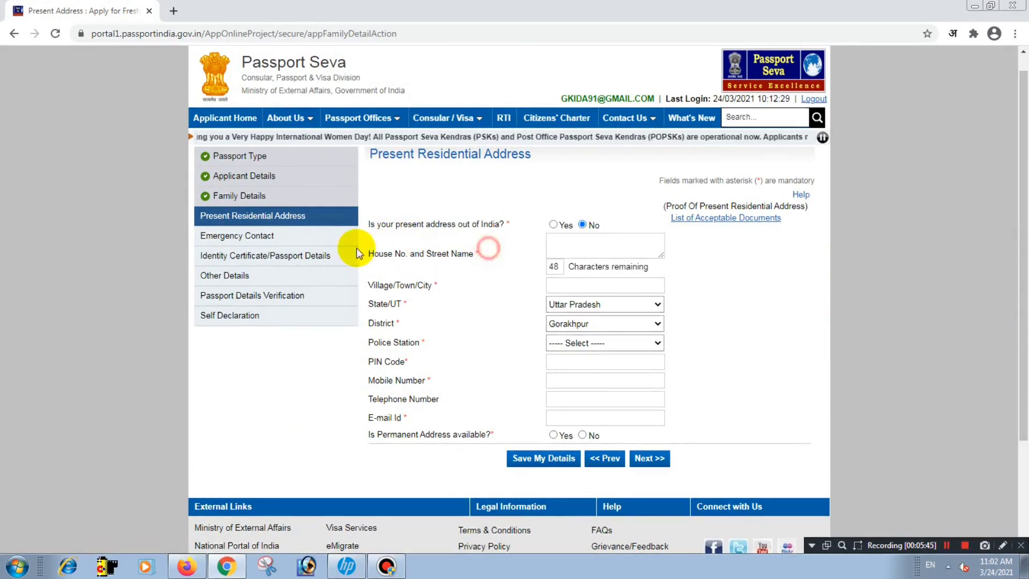
{"action": "left_click", "coordinate": [609, 249]}
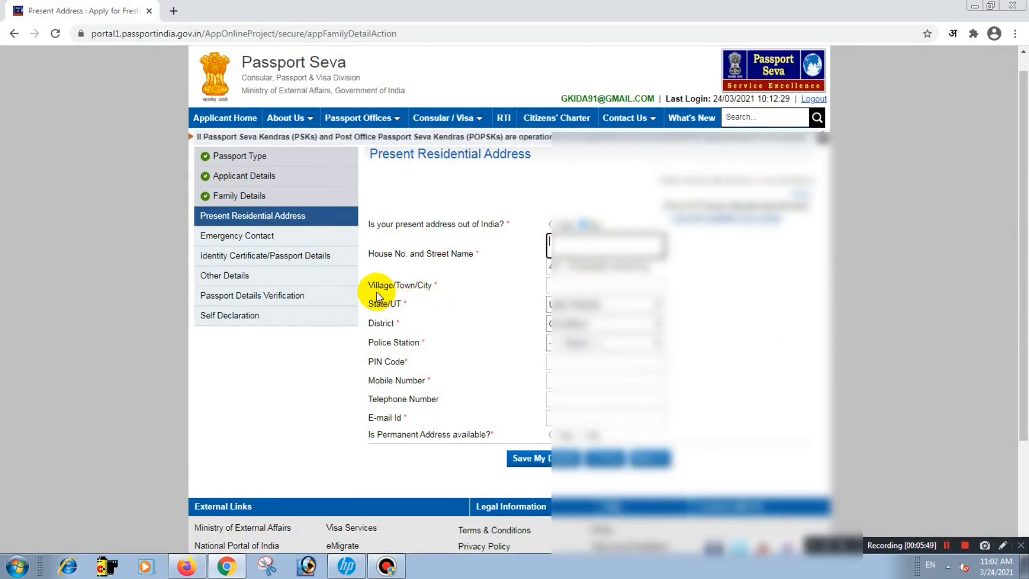
{"action": "left_click_drag", "start_coordinate": [376, 292], "coordinate": [631, 282]}
{"action": "left_click", "coordinate": [578, 281]}
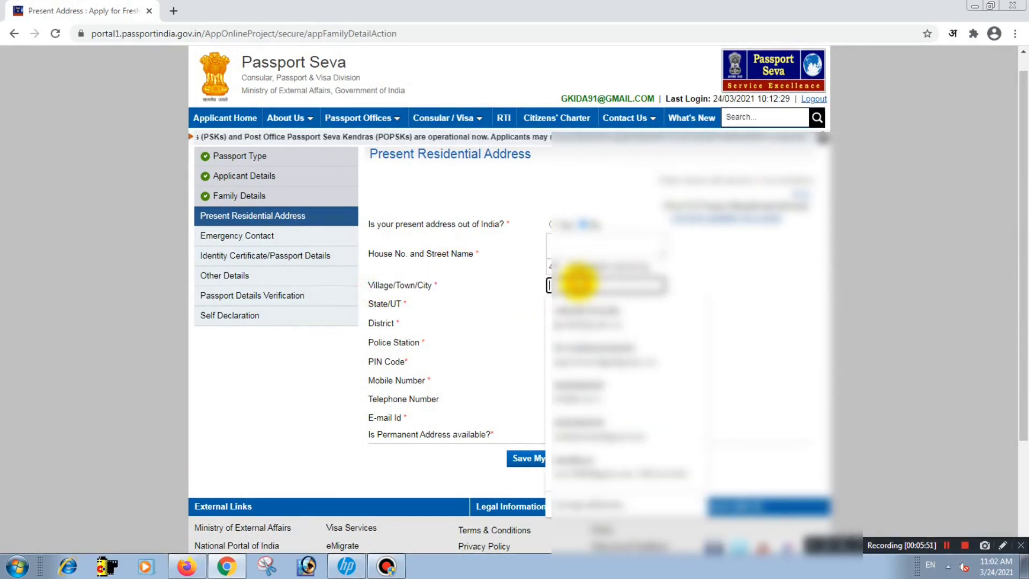
{"action": "left_click", "coordinate": [524, 291]}
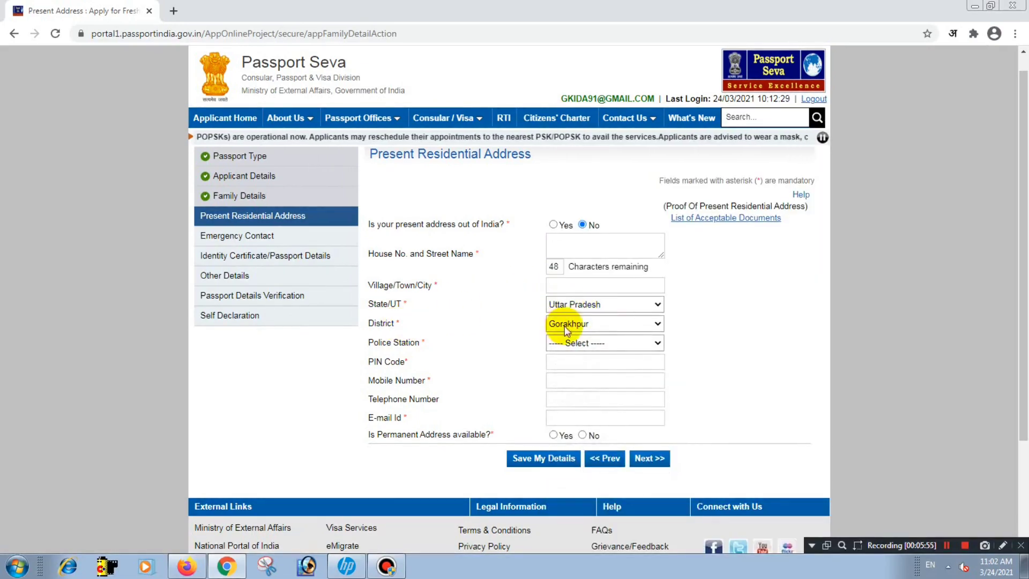
Step: Choose PIPRAICH as the police station for the present address
{"action": "left_click", "coordinate": [643, 344]}
{"action": "scroll", "coordinate": [643, 268], "scroll_direction": "down", "scroll_amount": 1}
{"action": "left_click_drag", "start_coordinate": [661, 194], "coordinate": [661, 275]}
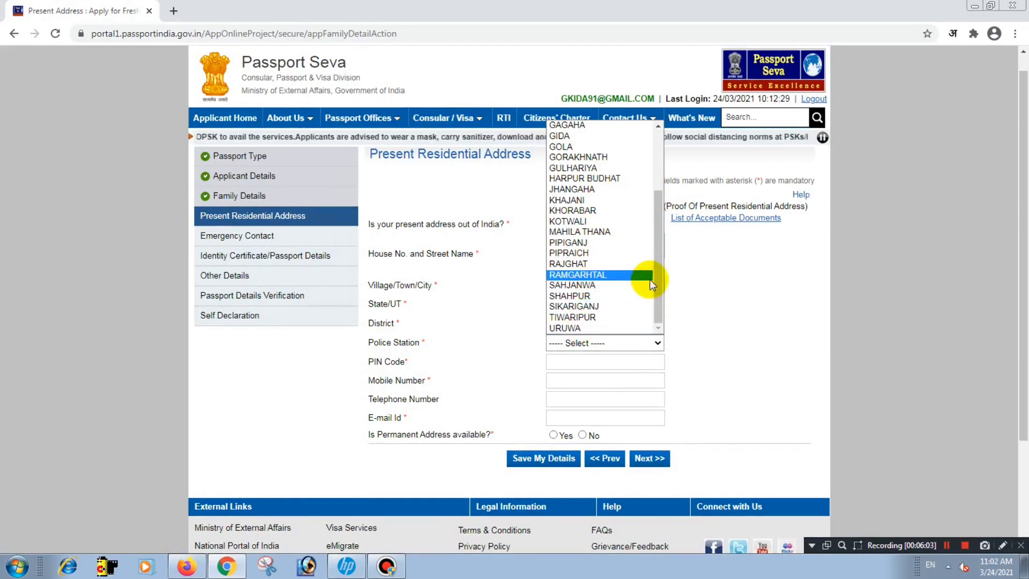
{"action": "left_click", "coordinate": [588, 253]}
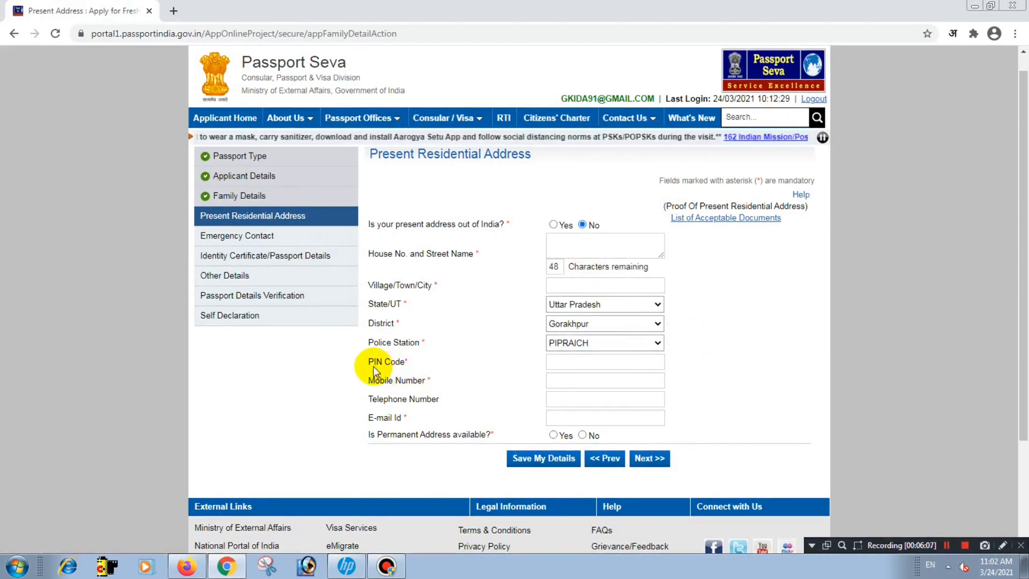
Step: Go through the remaining address fields, filling in the house and street, village, PIN code, mobile number and e-mail
{"action": "left_click", "coordinate": [572, 363]}
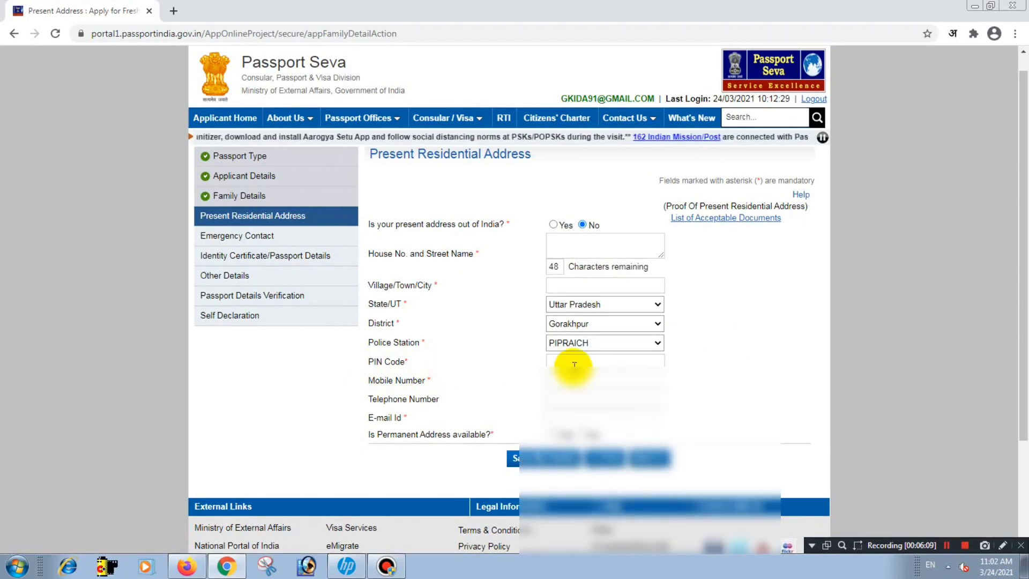
{"action": "left_click_drag", "start_coordinate": [381, 381], "coordinate": [401, 382]}
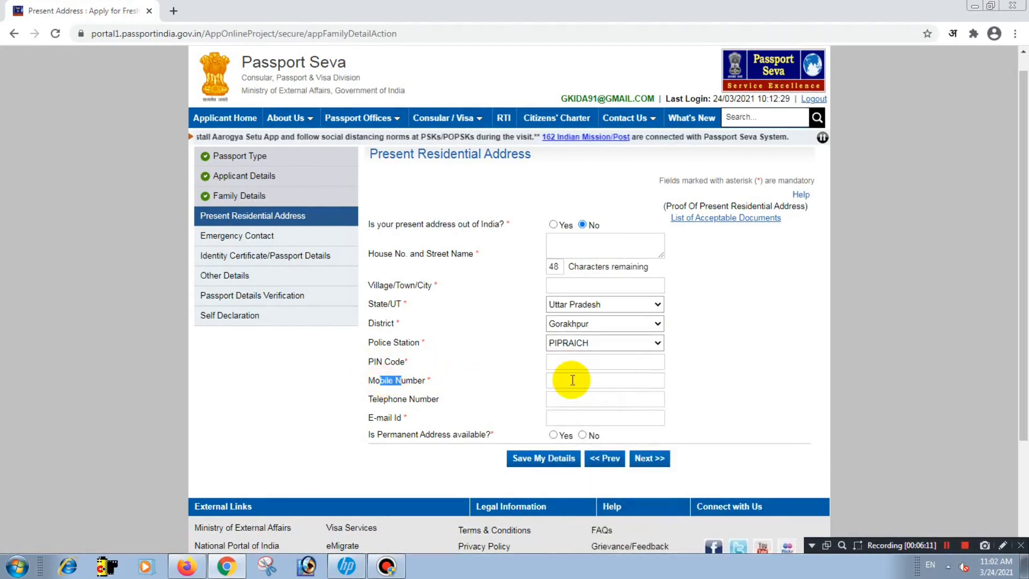
{"action": "left_click", "coordinate": [573, 380]}
{"action": "left_click", "coordinate": [498, 378]}
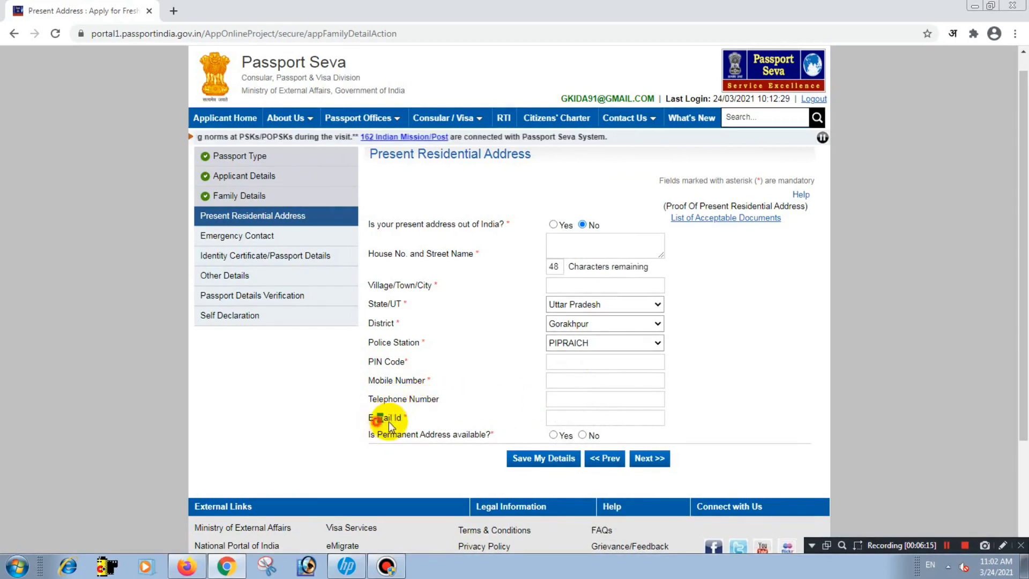
{"action": "left_click", "coordinate": [557, 418]}
{"action": "left_click", "coordinate": [443, 407]}
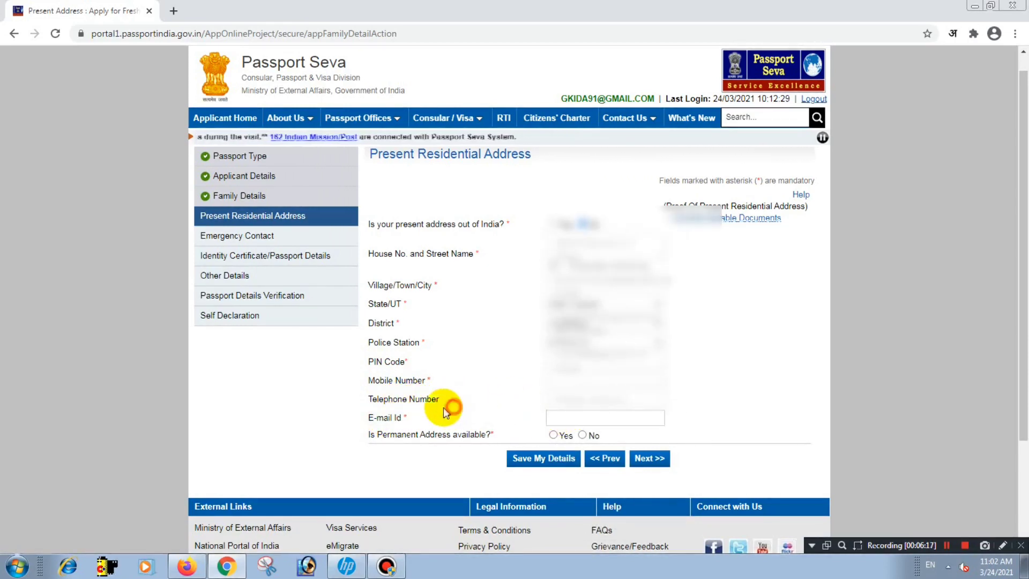
{"action": "left_click_drag", "start_coordinate": [370, 435], "coordinate": [426, 438]}
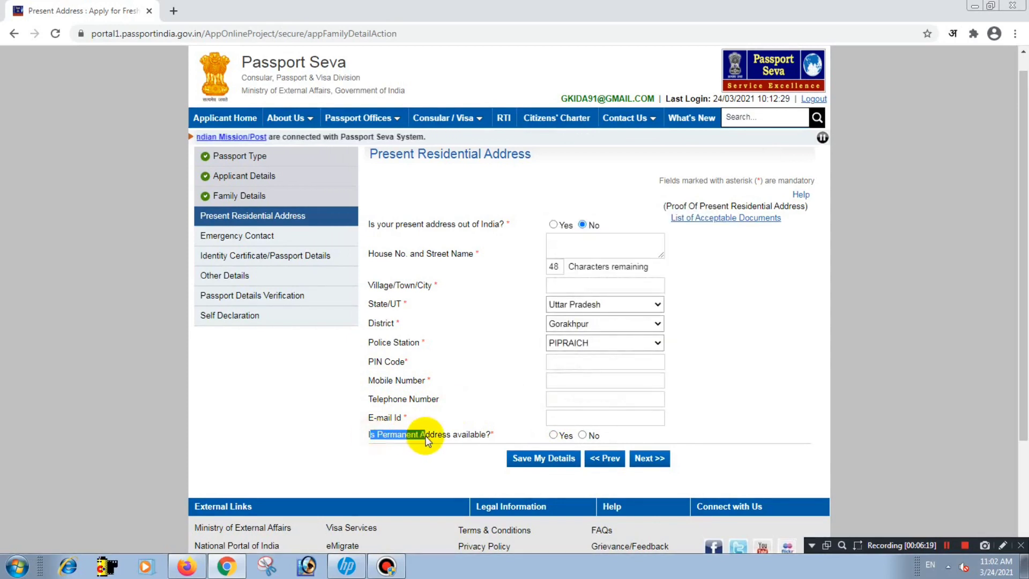
{"action": "left_click", "coordinate": [497, 421]}
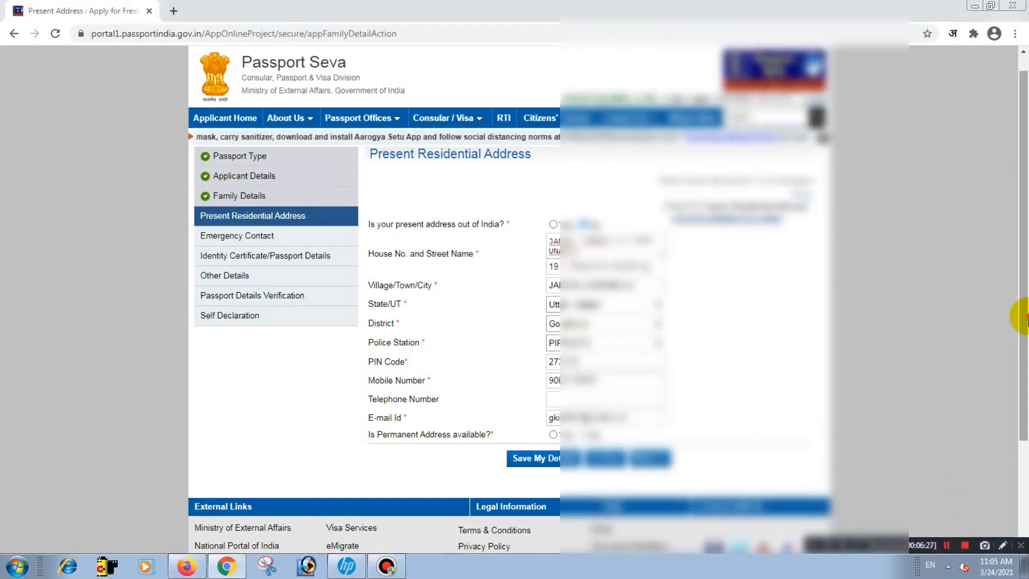
Step: Answer Yes to permanent address available and to same as present address, and save the details, accepting the Lucknow notice
{"action": "left_click_drag", "start_coordinate": [1018, 315], "coordinate": [1023, 390]}
{"action": "left_click", "coordinate": [553, 337]}
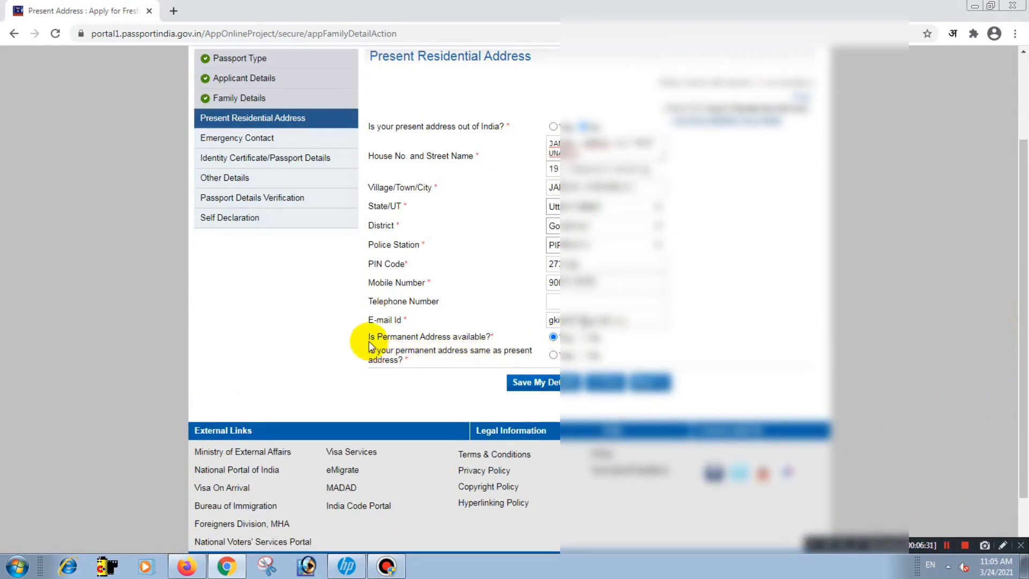
{"action": "left_click_drag", "start_coordinate": [369, 341], "coordinate": [478, 340]}
{"action": "left_click", "coordinate": [528, 384]}
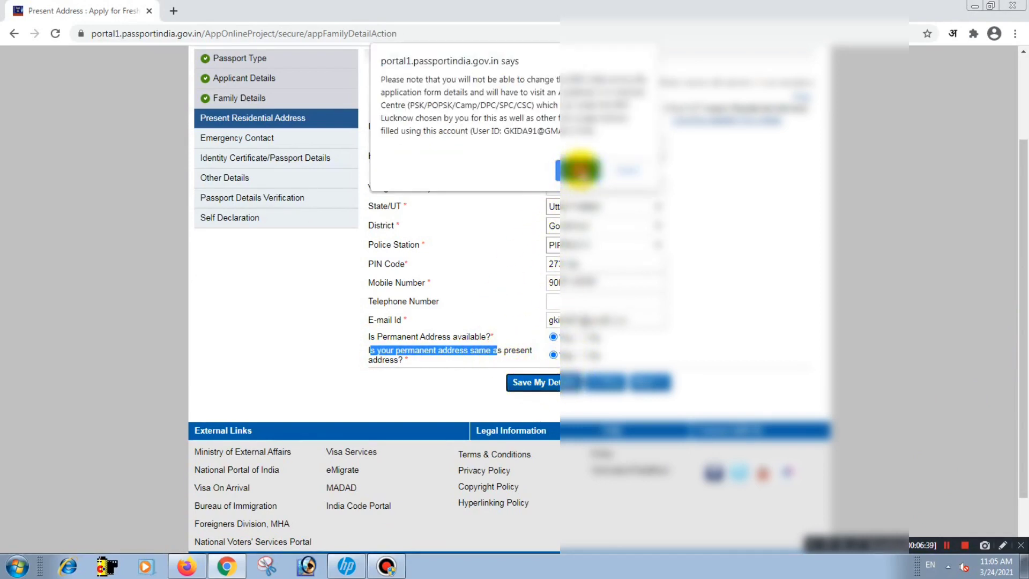
{"action": "left_click", "coordinate": [578, 170]}
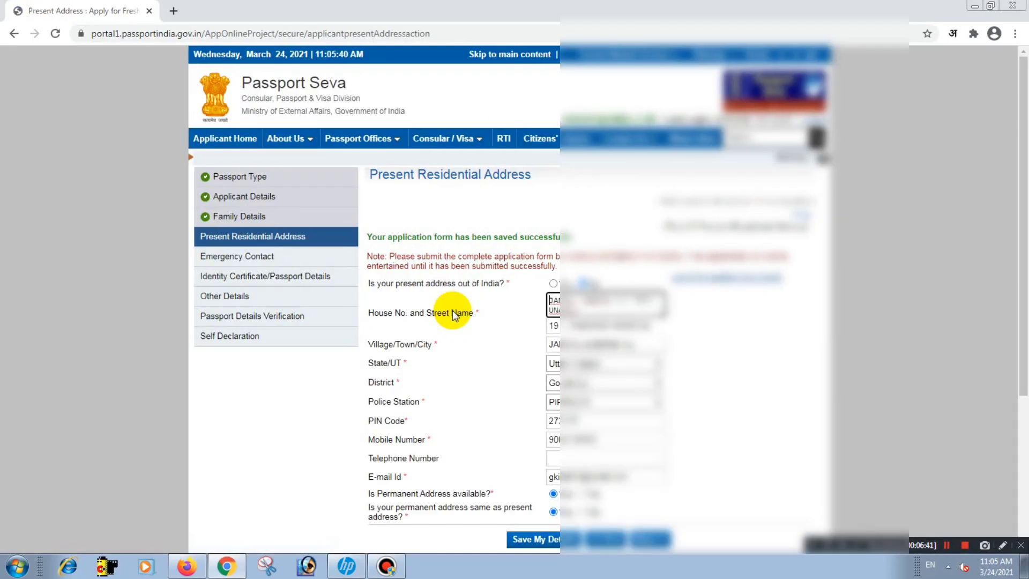
Step: Continue to the Emergency Contact page, accepting the notice about the application details
{"action": "scroll", "coordinate": [1024, 360], "scroll_direction": "down", "scroll_amount": 2}
{"action": "scroll", "coordinate": [1024, 360], "scroll_direction": "down", "scroll_amount": 1}
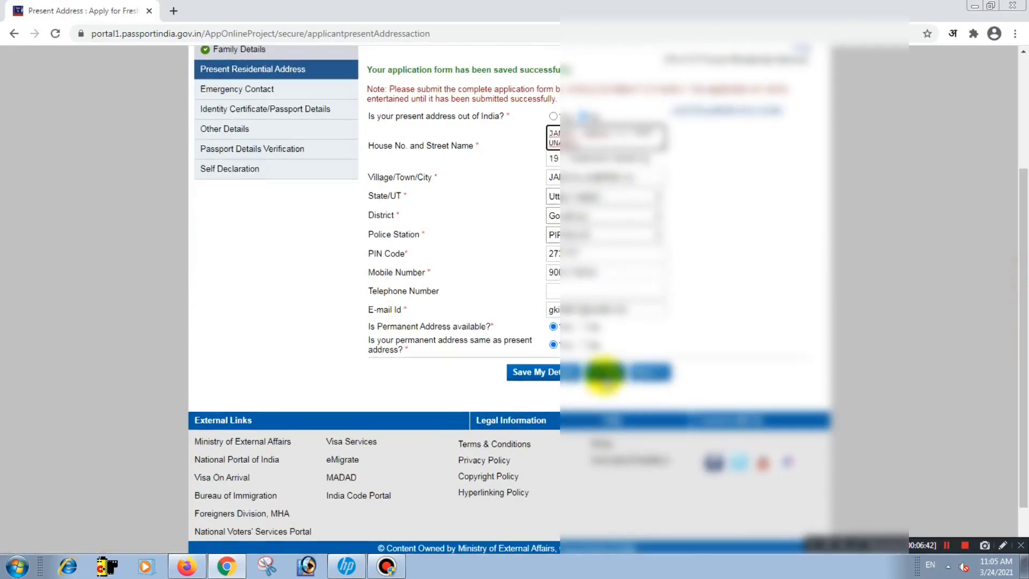
{"action": "left_click", "coordinate": [651, 371]}
{"action": "left_click", "coordinate": [577, 170]}
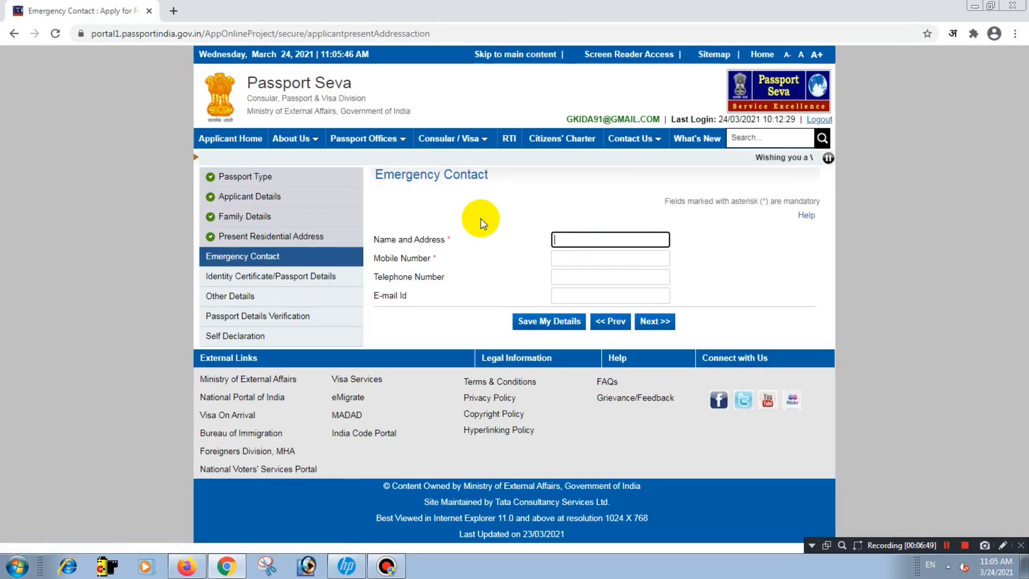
Step: Review the Emergency Contact fields for name and address, mobile number and e-mail, including their autofill suggestions
{"action": "left_click_drag", "start_coordinate": [389, 179], "coordinate": [456, 181]}
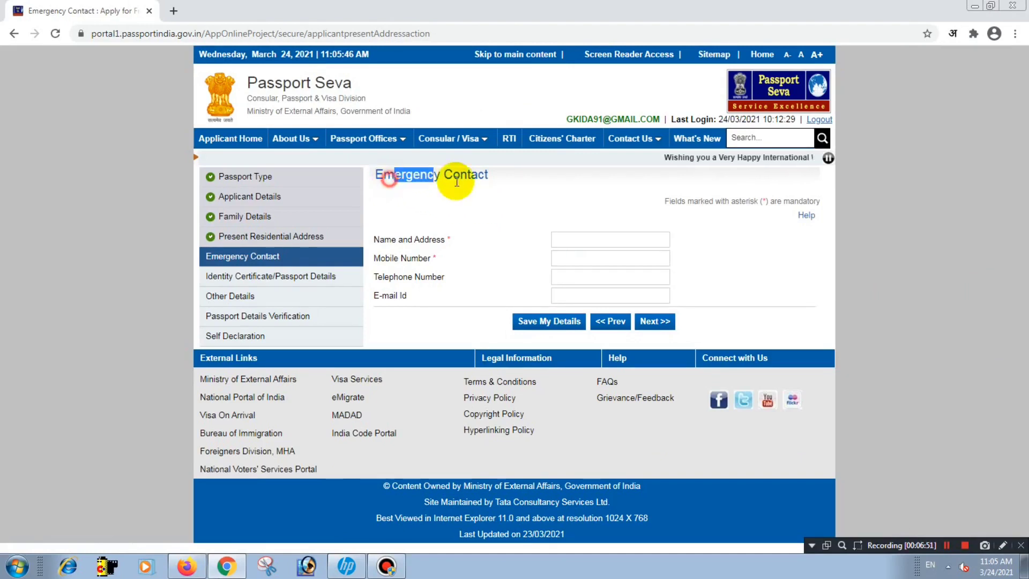
{"action": "left_click", "coordinate": [510, 184]}
{"action": "left_click_drag", "start_coordinate": [375, 238], "coordinate": [492, 246]}
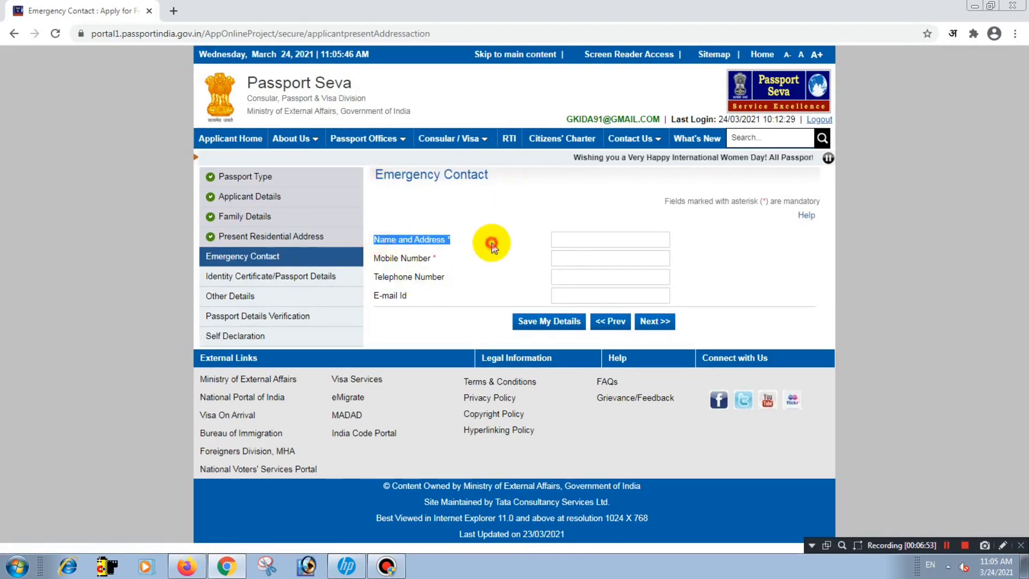
{"action": "left_click", "coordinate": [603, 239]}
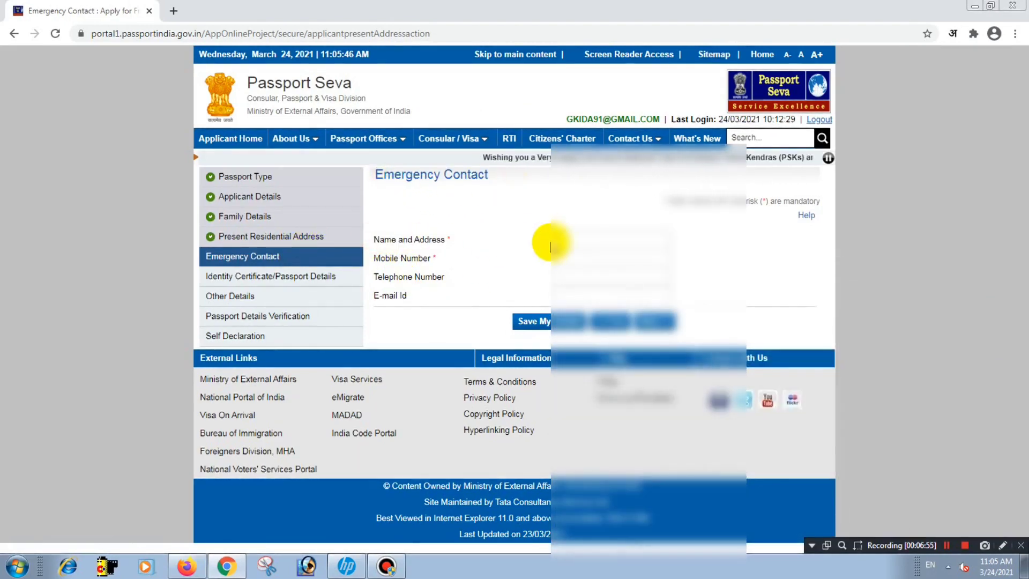
{"action": "left_click", "coordinate": [563, 240]}
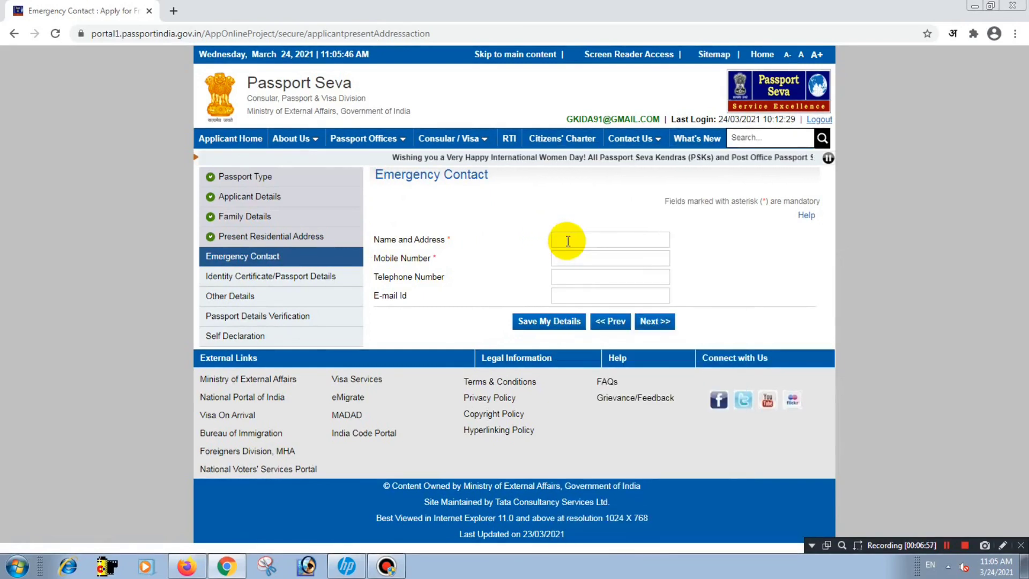
{"action": "left_click", "coordinate": [595, 239]}
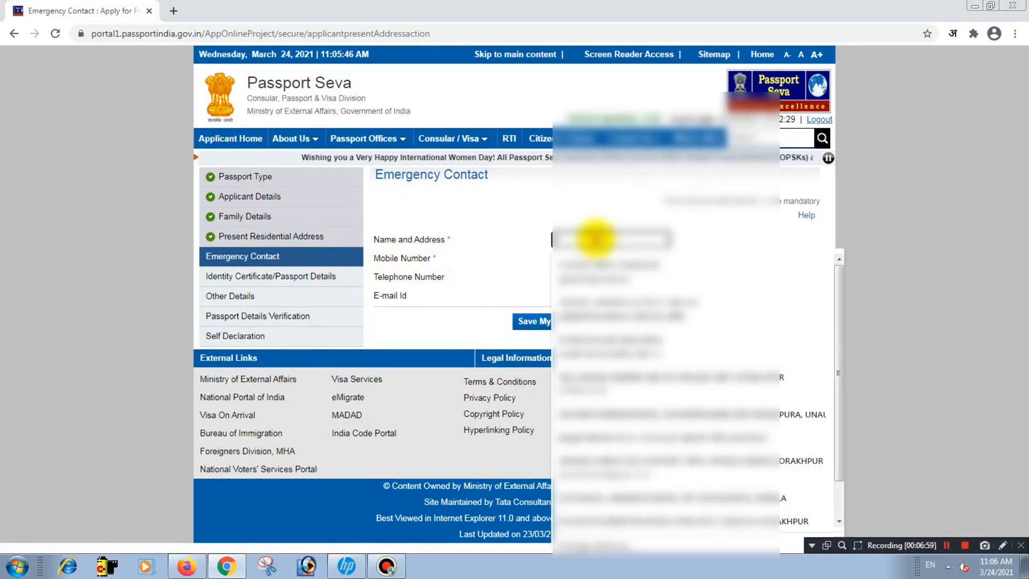
{"action": "left_click", "coordinate": [595, 239]}
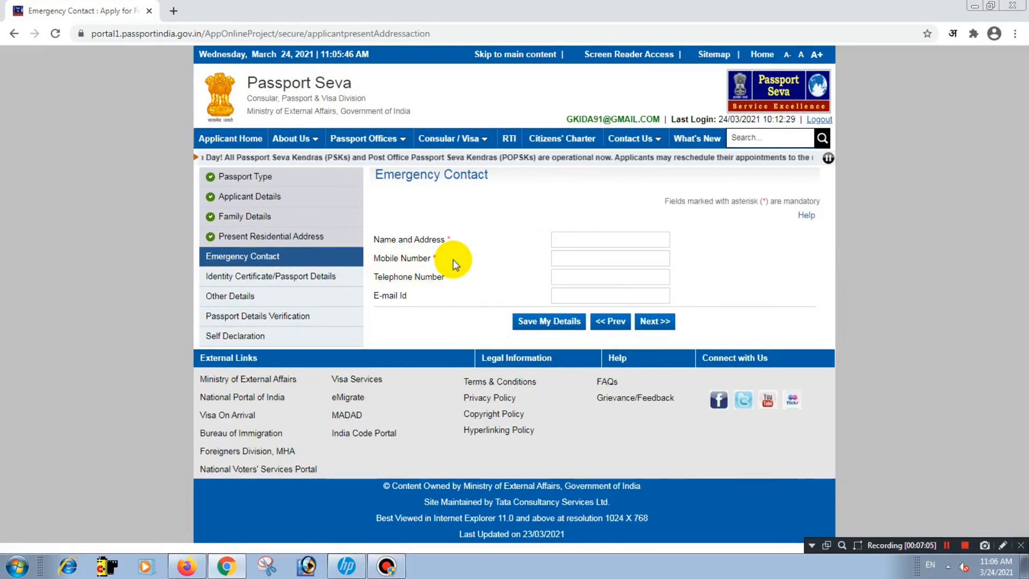
{"action": "left_click", "coordinate": [578, 258]}
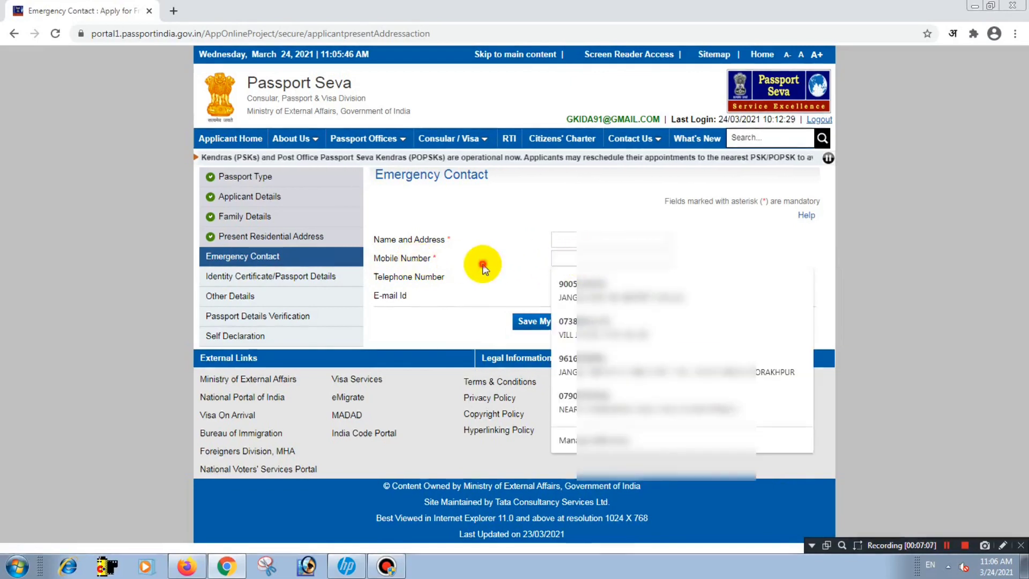
{"action": "left_click", "coordinate": [477, 260]}
{"action": "left_click", "coordinate": [557, 258]}
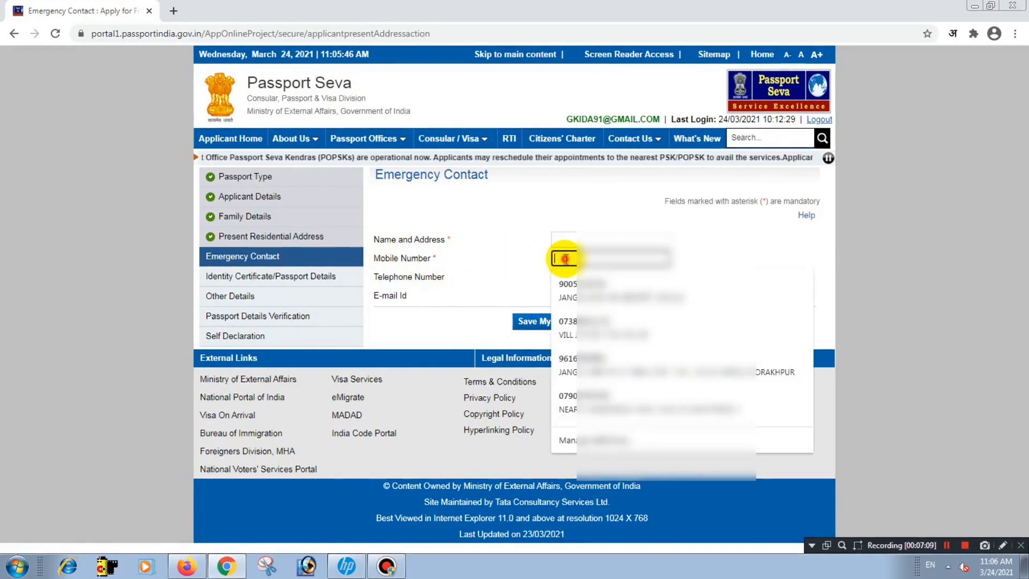
{"action": "left_click", "coordinate": [487, 259]}
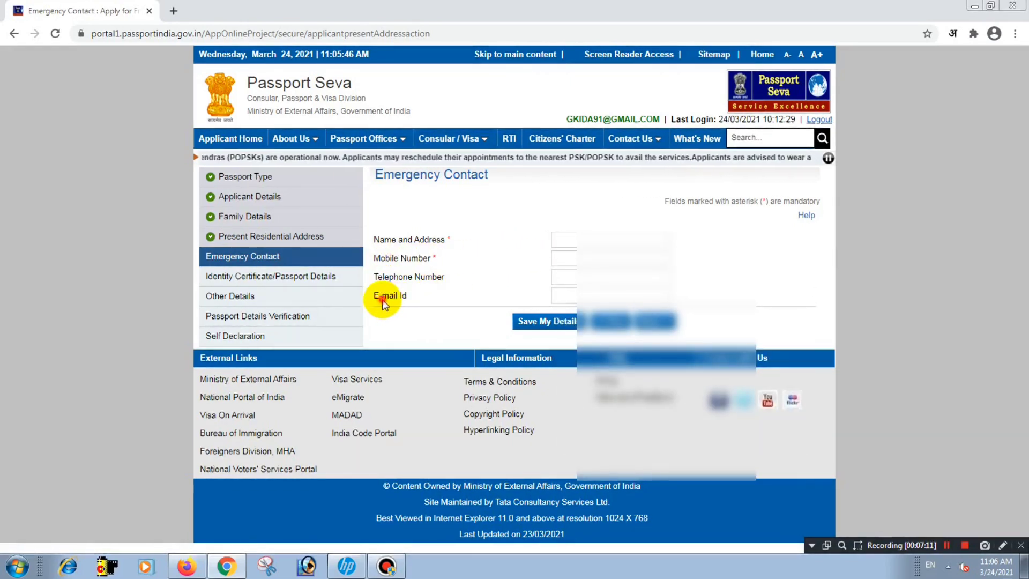
{"action": "left_click", "coordinate": [561, 294]}
{"action": "left_click", "coordinate": [420, 301]}
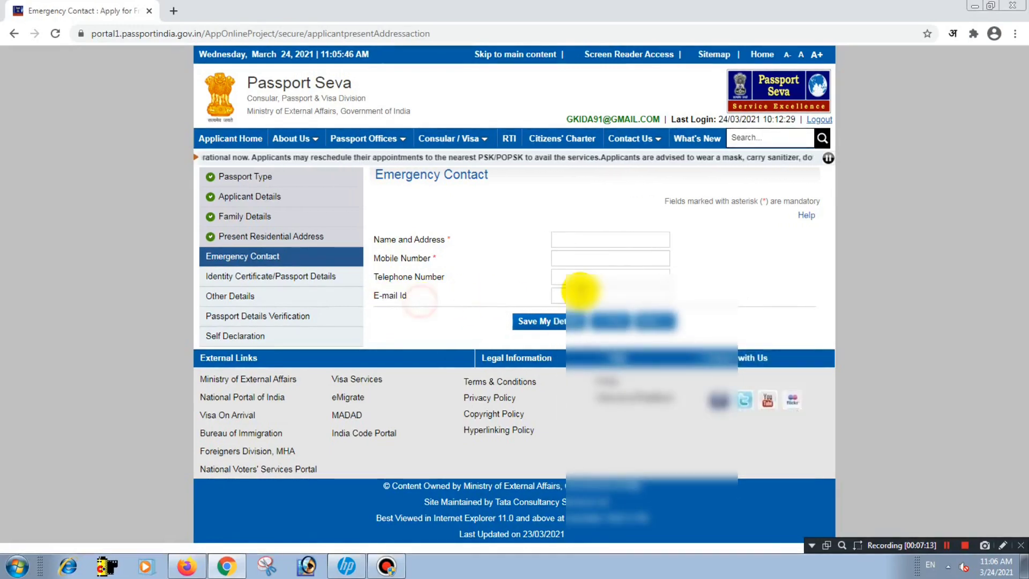
Step: Fill in the emergency contact's name and address and mobile number, and save the details
{"action": "left_click_drag", "start_coordinate": [451, 239], "coordinate": [379, 256]}
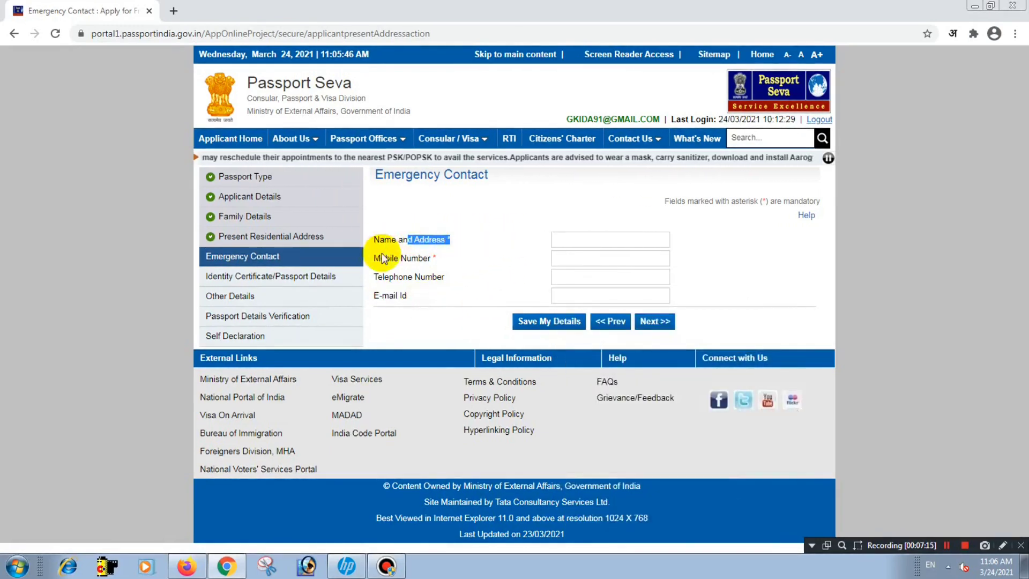
{"action": "double_click", "coordinate": [378, 239]}
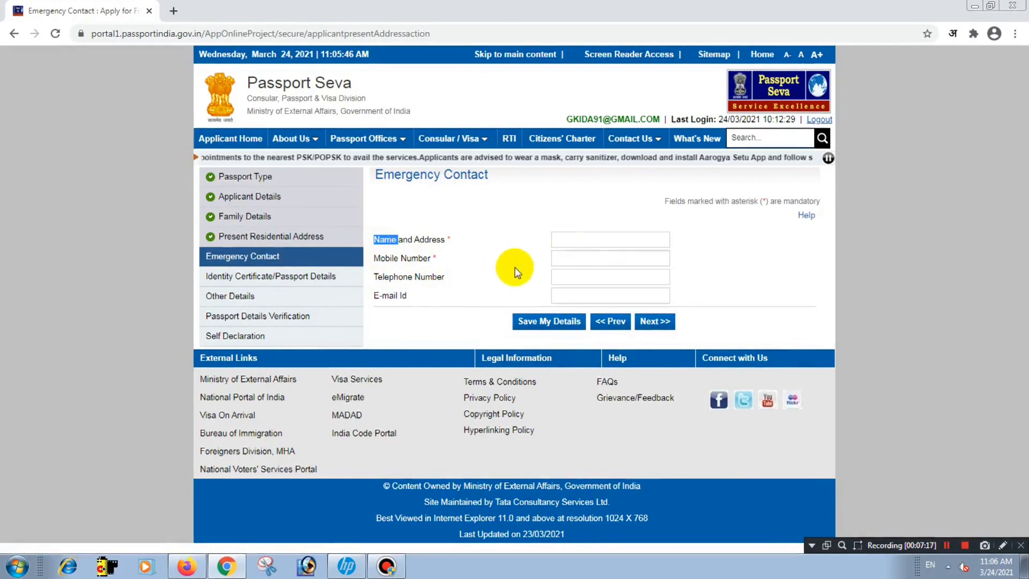
{"action": "left_click", "coordinate": [946, 545]}
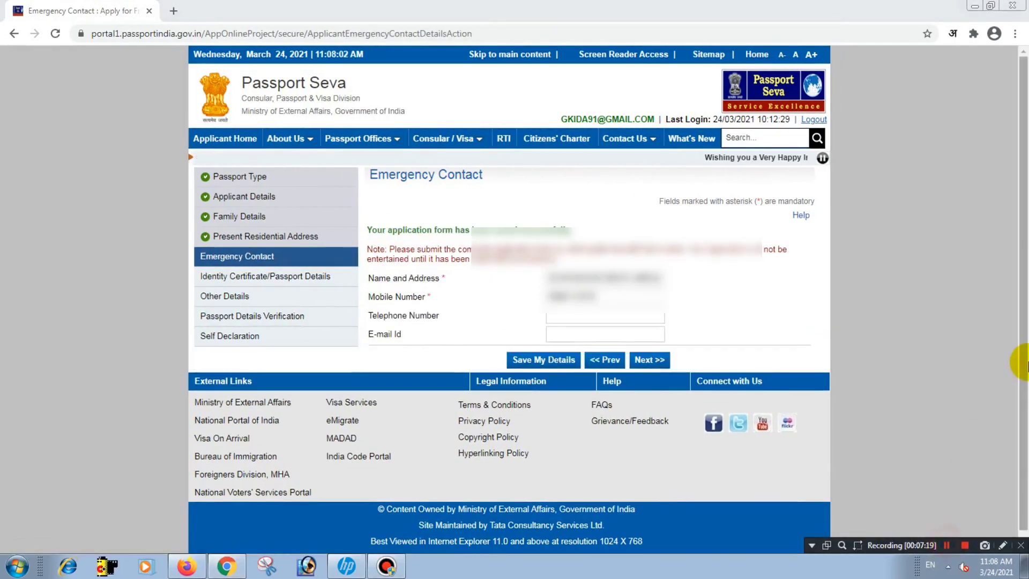
Step: Continue from the saved Emergency Contact page to the Previous Passport page
{"action": "scroll", "coordinate": [1022, 421], "scroll_direction": "down", "scroll_amount": 1}
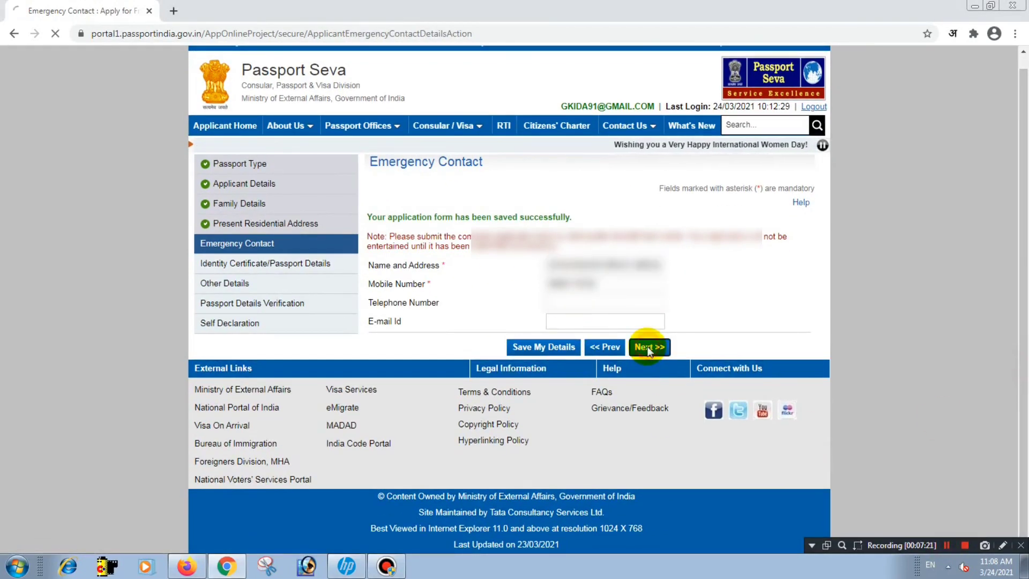
{"action": "left_click", "coordinate": [649, 348]}
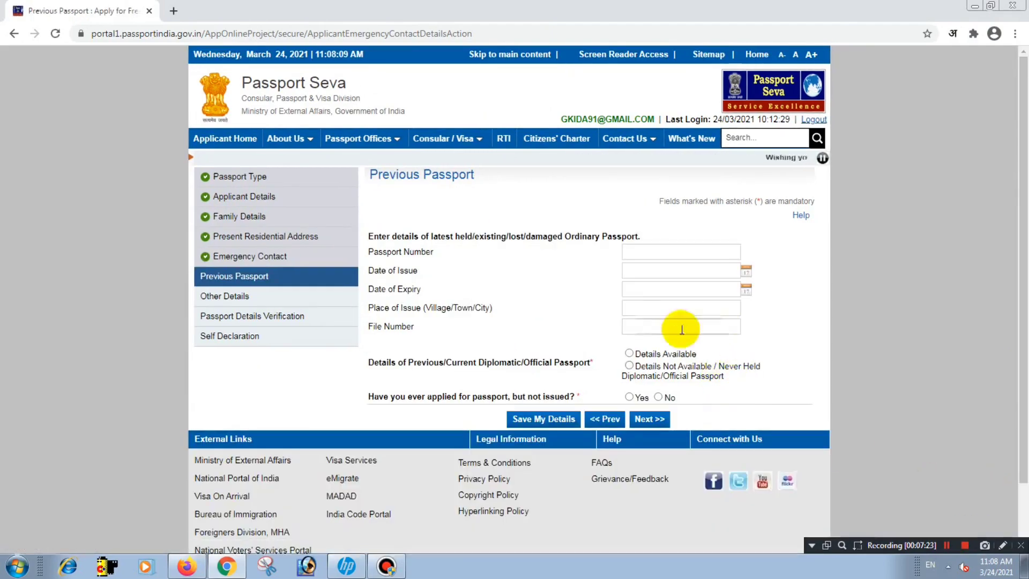
{"action": "scroll", "coordinate": [831, 263], "scroll_direction": "down", "scroll_amount": 1}
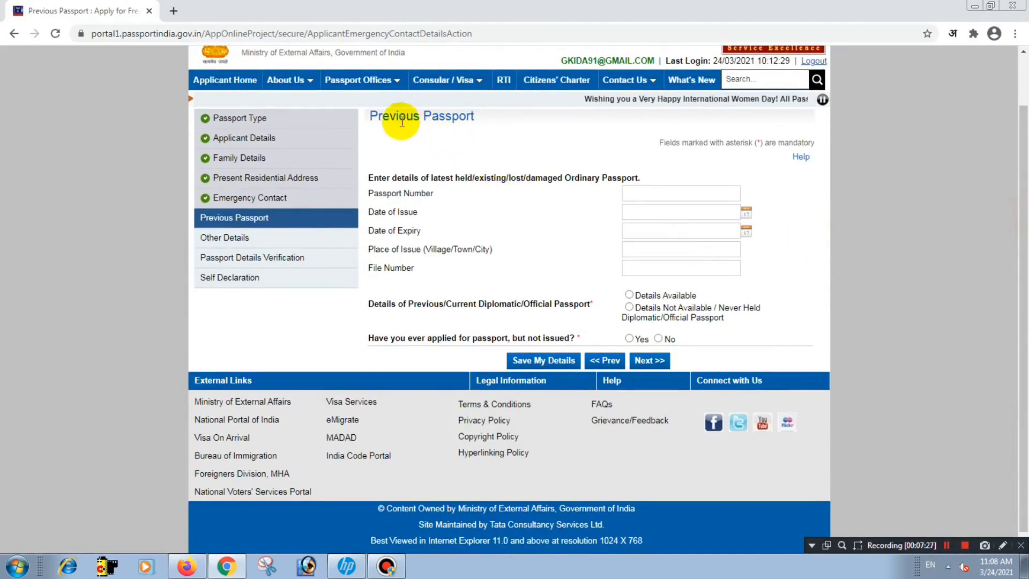
Step: Review the ordinary passport fields for passport number, date of issue, date of expiry, place of issue and file number
{"action": "left_click", "coordinate": [493, 248]}
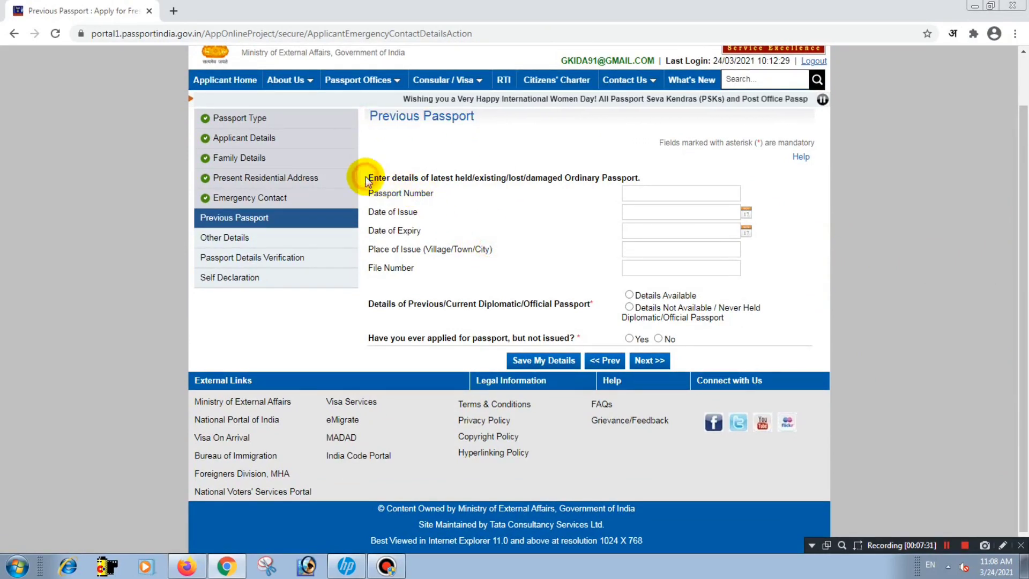
{"action": "left_click_drag", "start_coordinate": [367, 180], "coordinate": [517, 198]}
{"action": "left_click", "coordinate": [532, 217]}
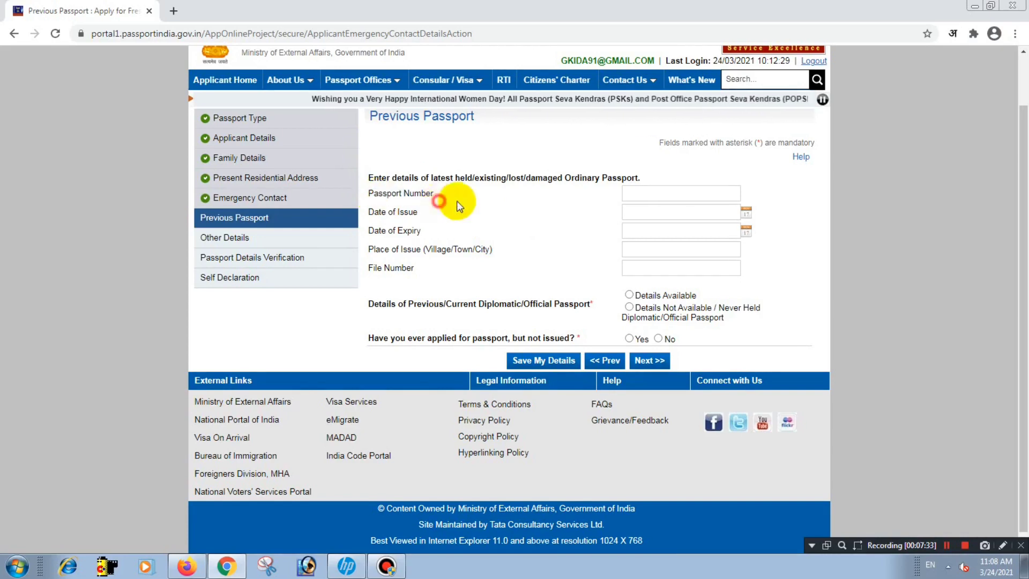
{"action": "left_click", "coordinate": [526, 216]}
{"action": "left_click", "coordinate": [529, 207]}
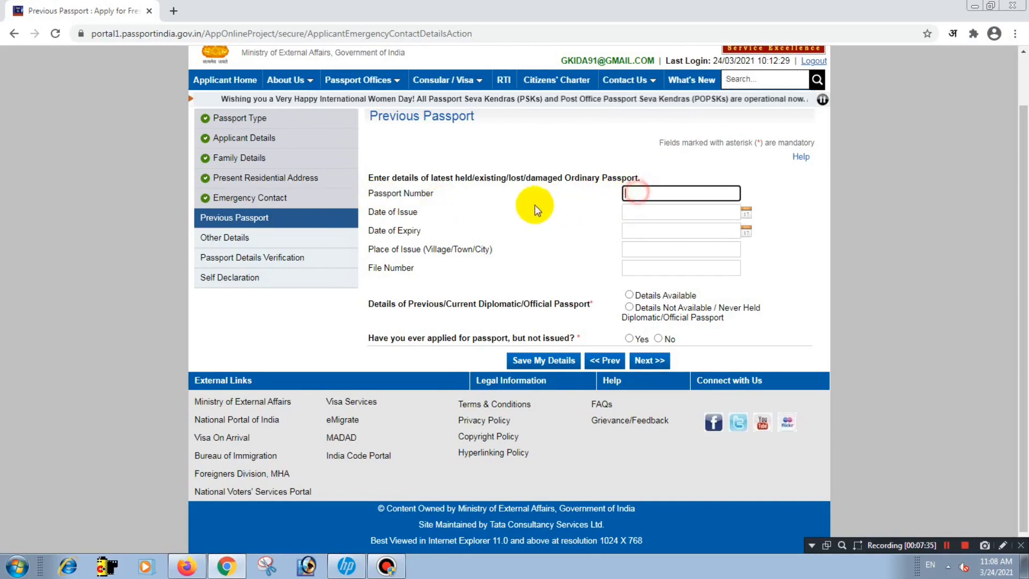
{"action": "left_click", "coordinate": [639, 213]}
{"action": "left_click_drag", "start_coordinate": [529, 231], "coordinate": [385, 236]}
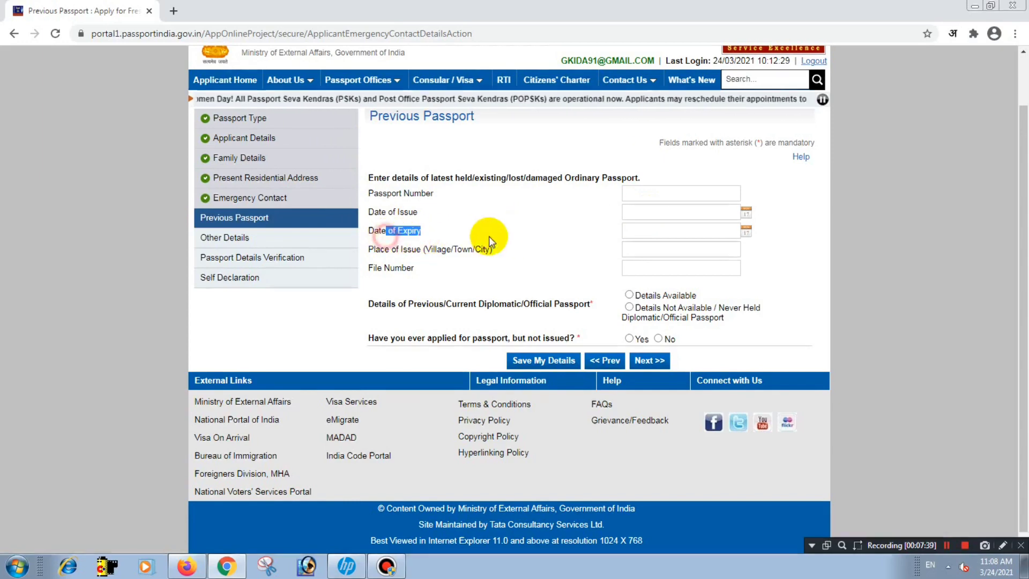
{"action": "left_click", "coordinate": [663, 231]}
{"action": "left_click", "coordinate": [511, 252]}
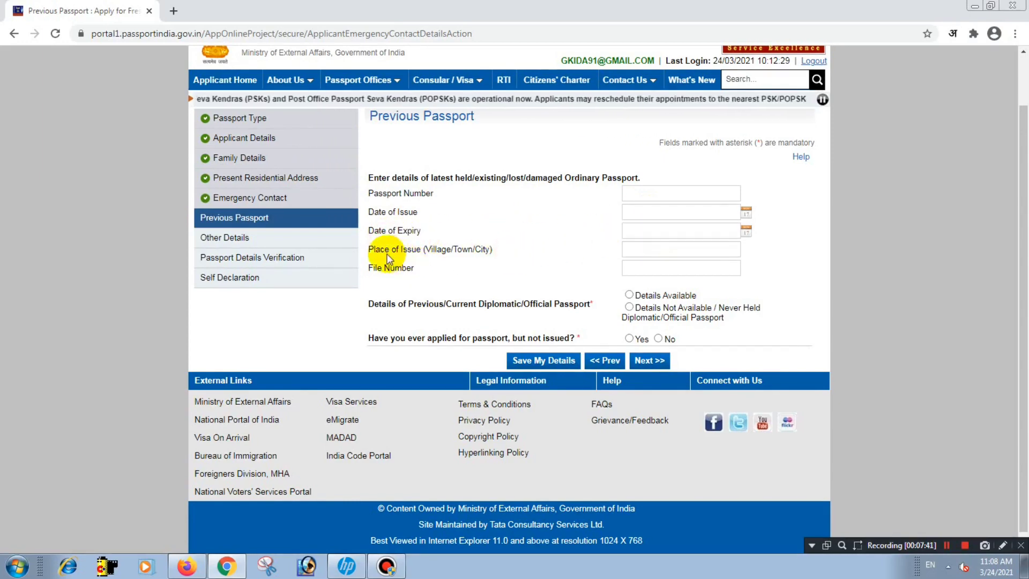
{"action": "left_click_drag", "start_coordinate": [365, 251], "coordinate": [447, 252]}
{"action": "left_click", "coordinate": [485, 261]}
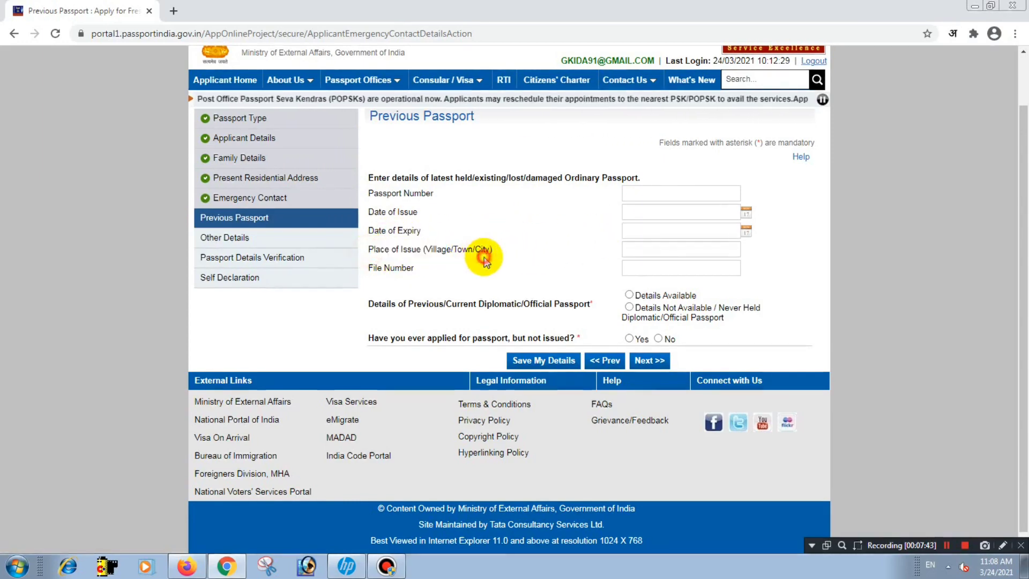
{"action": "left_click", "coordinate": [661, 250]}
{"action": "left_click", "coordinate": [520, 251]}
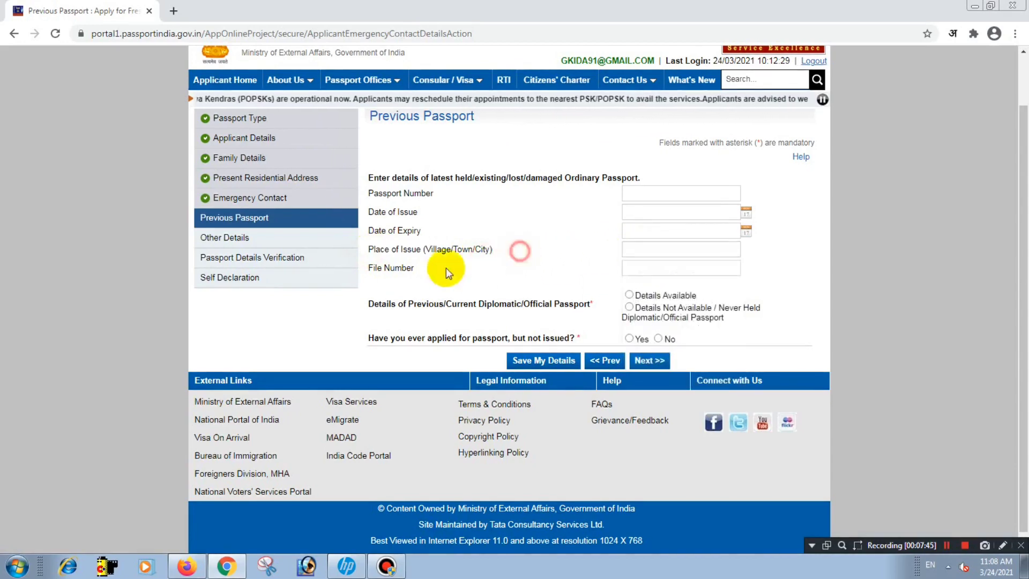
{"action": "left_click_drag", "start_coordinate": [365, 265], "coordinate": [443, 266]}
{"action": "left_click", "coordinate": [443, 266]}
{"action": "left_click", "coordinate": [648, 268]}
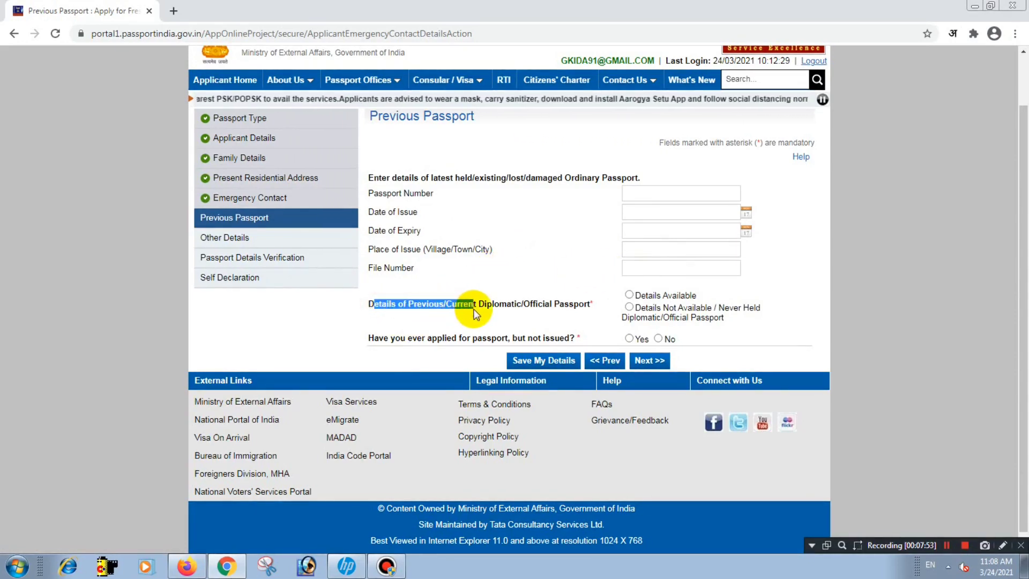
Step: Choose Details Available for the previous or current diplomatic/official passport
{"action": "left_click", "coordinate": [531, 323]}
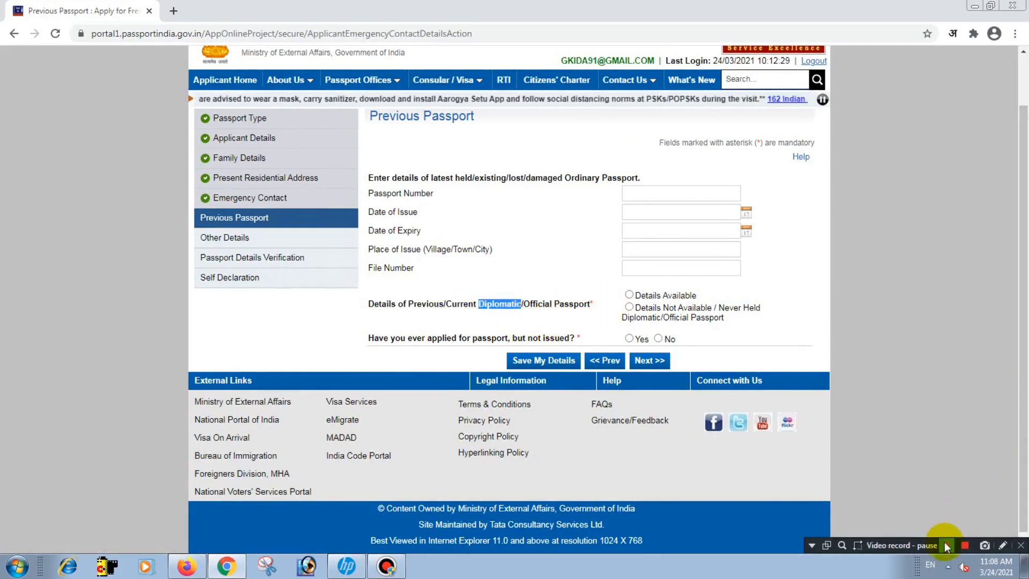
{"action": "left_click", "coordinate": [841, 527]}
{"action": "mouse_move", "coordinate": [452, 309]}
{"action": "left_mouse_down"}
{"action": "mouse_move", "coordinate": [376, 309]}
{"action": "mouse_move", "coordinate": [444, 309]}
{"action": "left_mouse_up"}
{"action": "left_click", "coordinate": [497, 315]}
{"action": "left_click", "coordinate": [532, 319]}
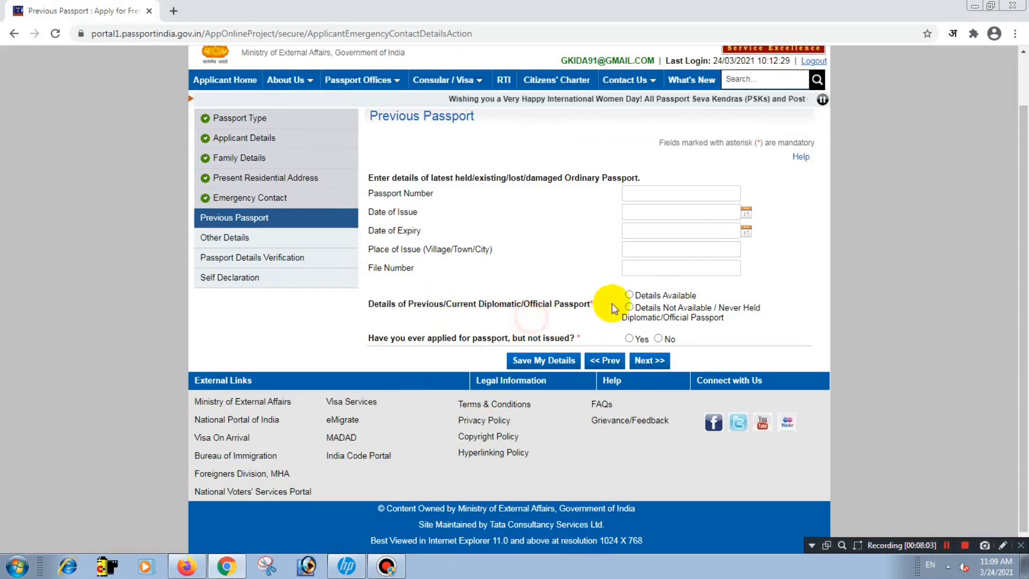
{"action": "left_click", "coordinate": [630, 295]}
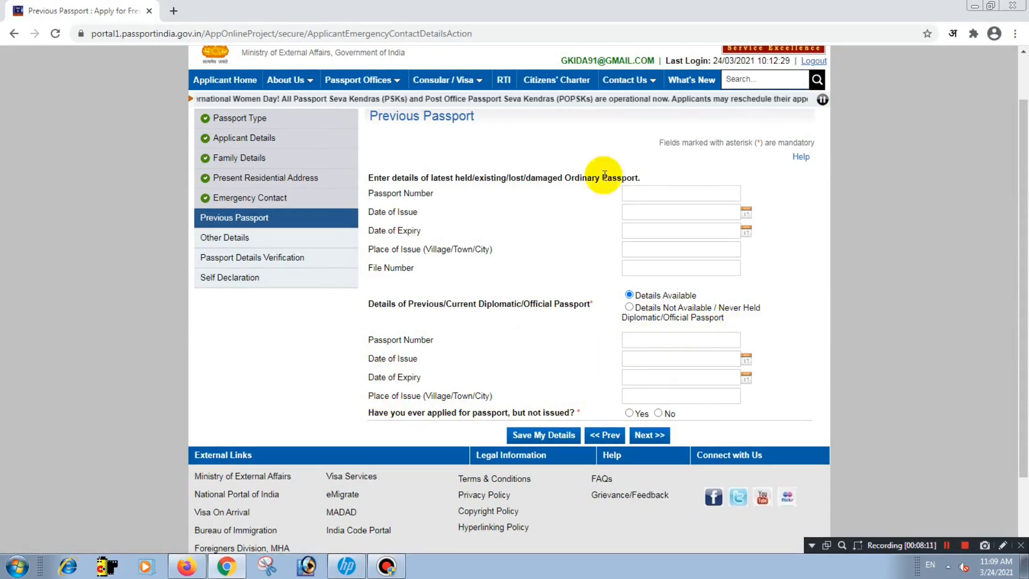
Step: Answer No to ever having applied for a passport that was not issued
{"action": "scroll", "coordinate": [1018, 280], "scroll_direction": "down", "scroll_amount": 2}
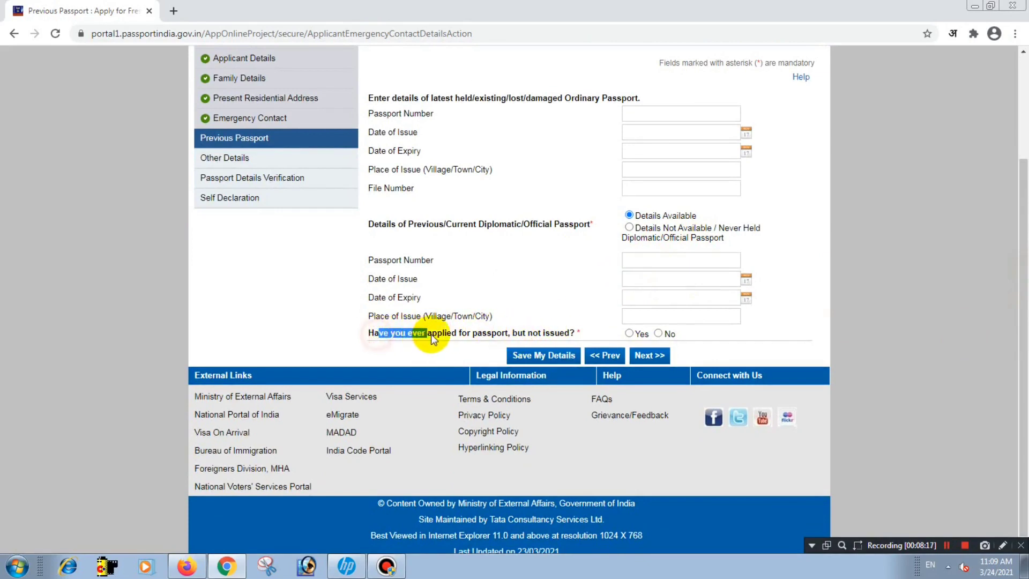
{"action": "left_click", "coordinate": [526, 303]}
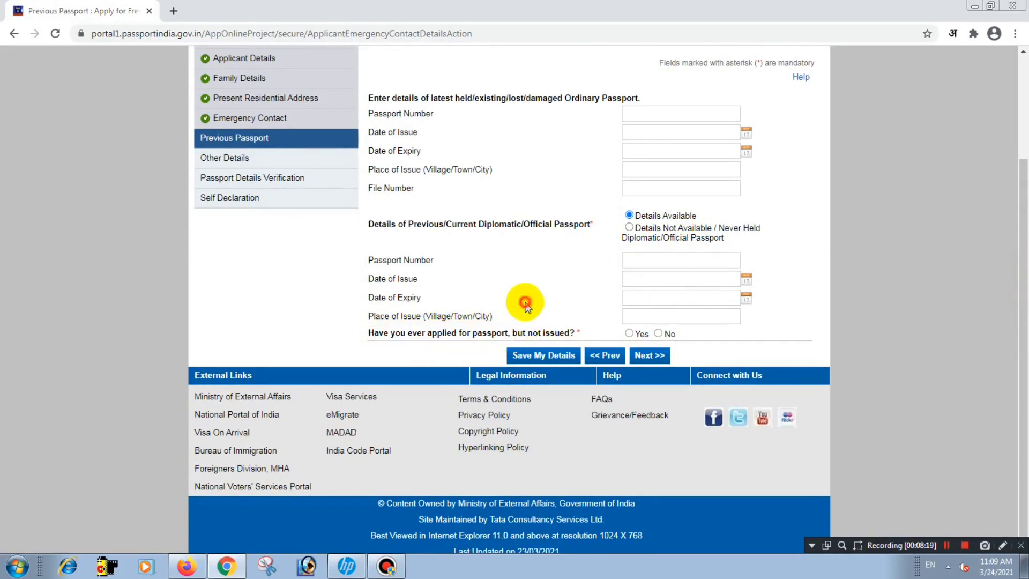
{"action": "left_click", "coordinate": [571, 334]}
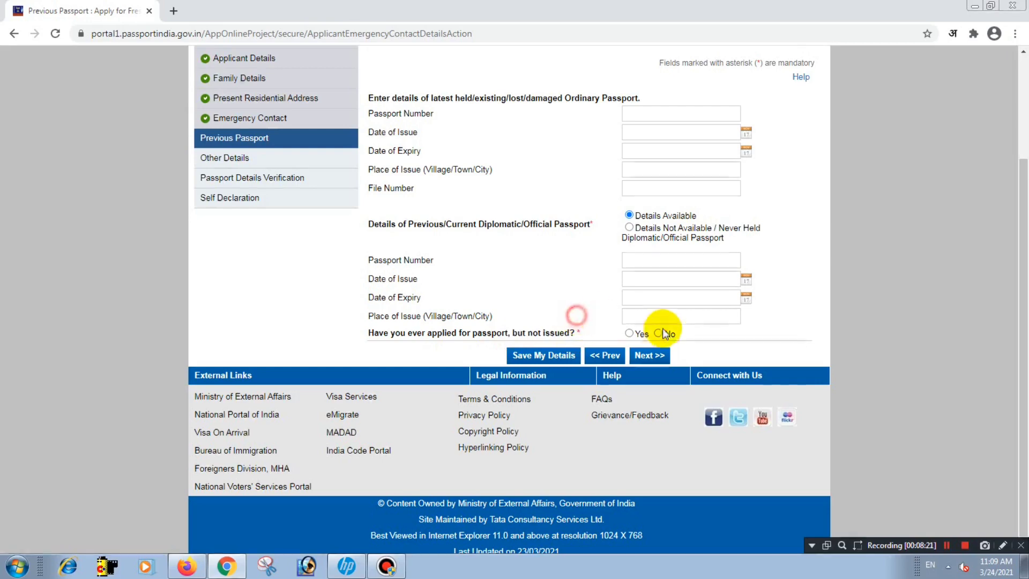
{"action": "left_click", "coordinate": [659, 334]}
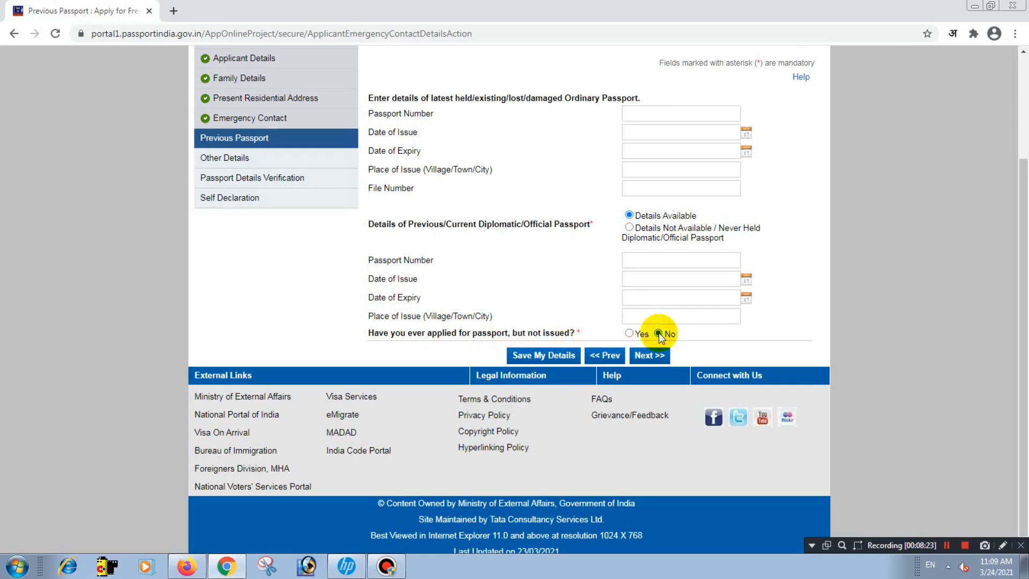
{"action": "scroll", "coordinate": [1023, 335], "scroll_direction": "up", "scroll_amount": 1}
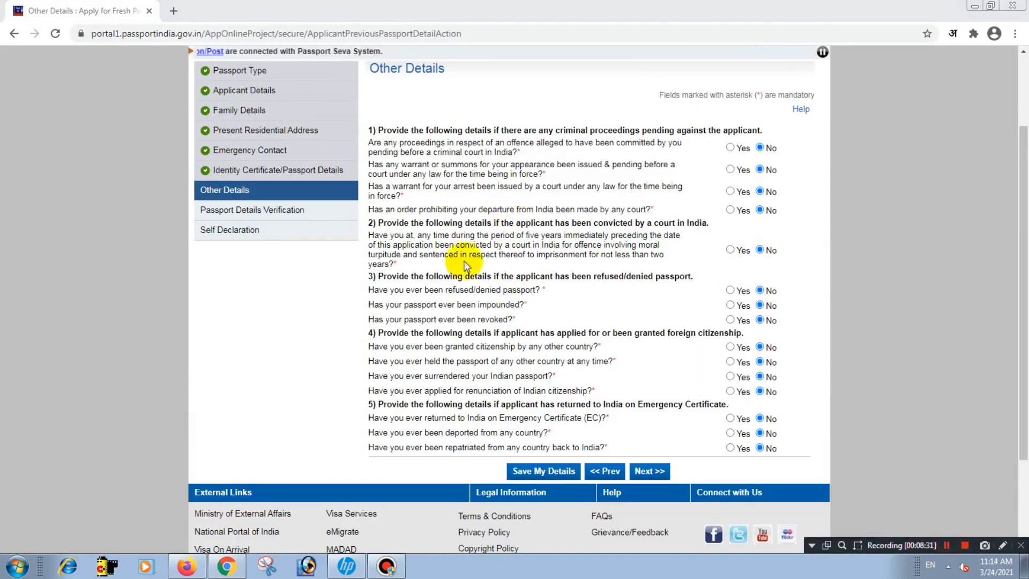
Step: Review and save the Other Details answers, and continue to Passport Details Verification
{"action": "scroll", "coordinate": [1024, 201], "scroll_direction": "up", "scroll_amount": 3}
{"action": "scroll", "coordinate": [1021, 196], "scroll_direction": "down", "scroll_amount": 2}
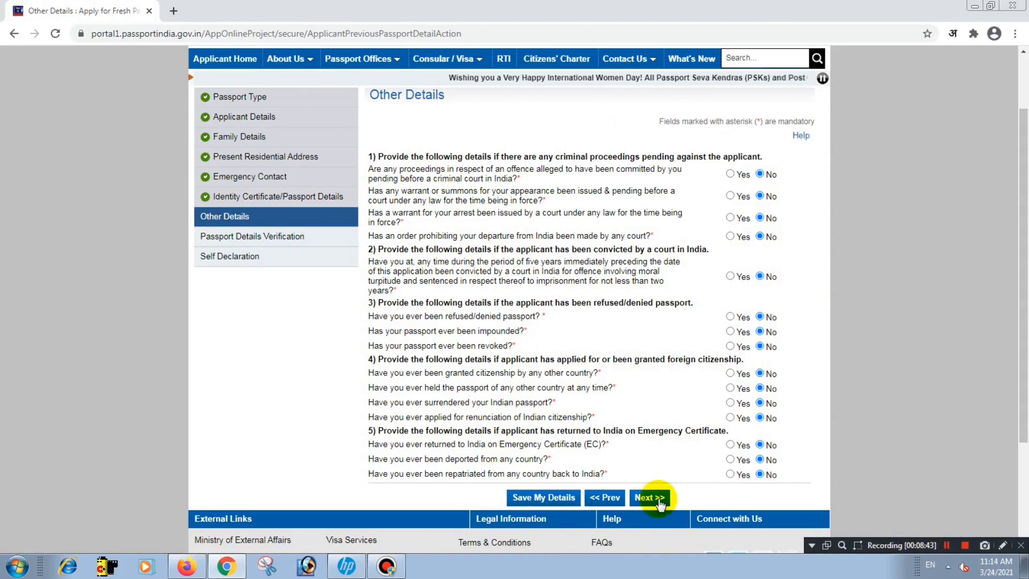
{"action": "left_click", "coordinate": [546, 500]}
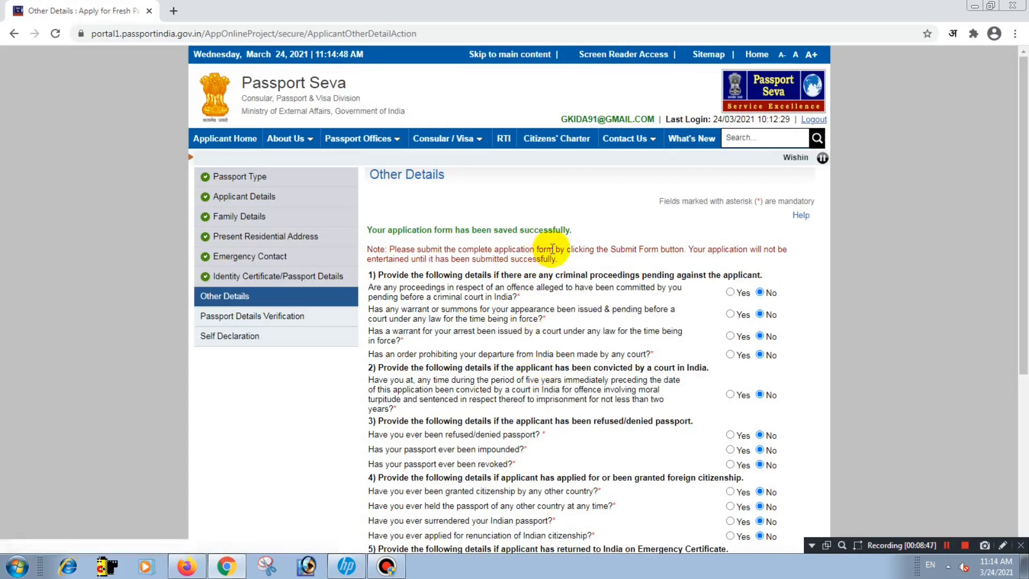
{"action": "scroll", "coordinate": [1023, 236], "scroll_direction": "down", "scroll_amount": 4}
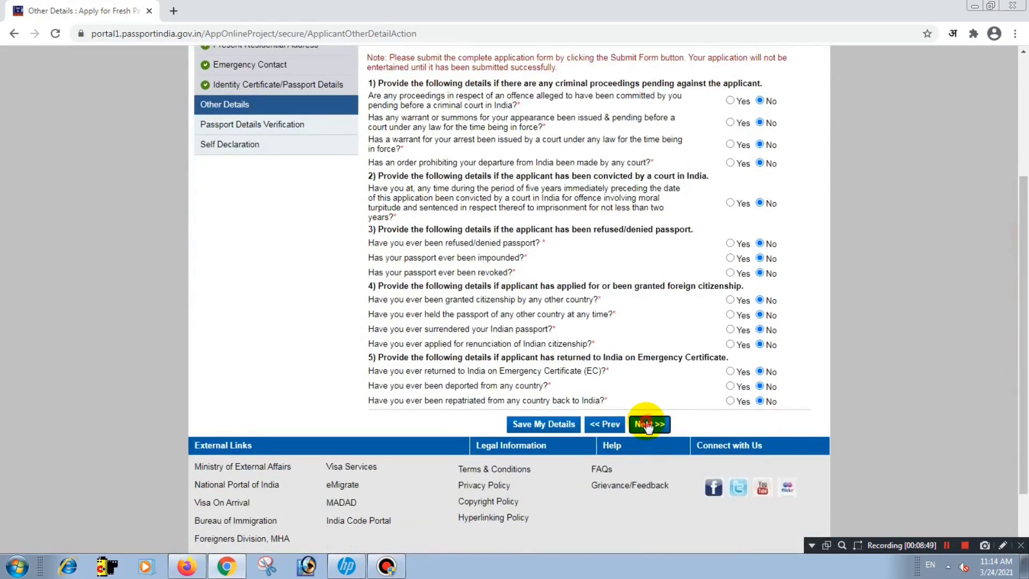
{"action": "left_click", "coordinate": [647, 424]}
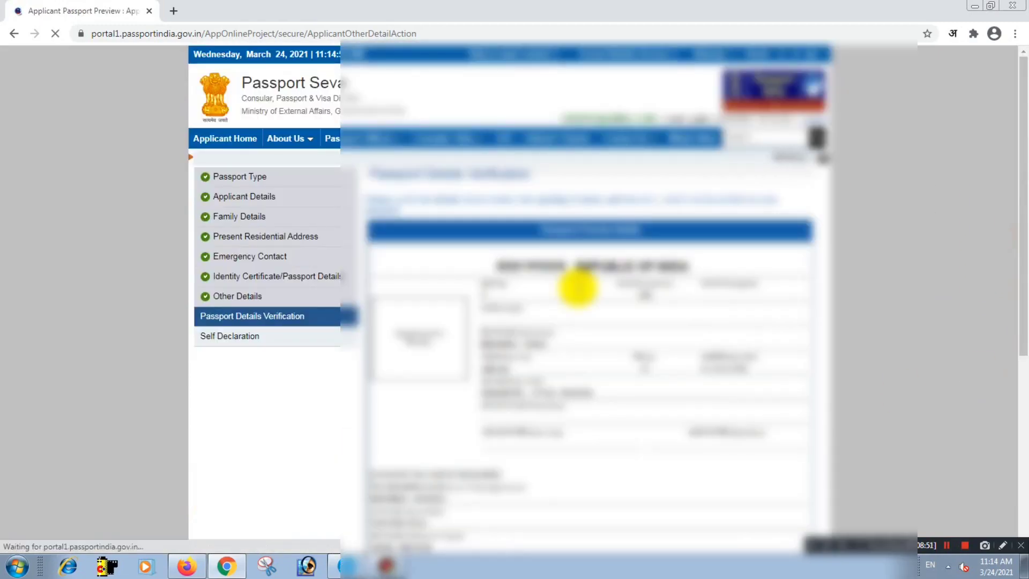
Step: Check the passport preview down to its end and continue to the Self Declaration page
{"action": "mouse_move", "coordinate": [1018, 225]}
{"action": "left_mouse_down"}
{"action": "mouse_move", "coordinate": [1024, 404]}
{"action": "mouse_move", "coordinate": [1025, 210]}
{"action": "mouse_move", "coordinate": [1018, 340]}
{"action": "mouse_move", "coordinate": [1021, 238]}
{"action": "left_mouse_up"}
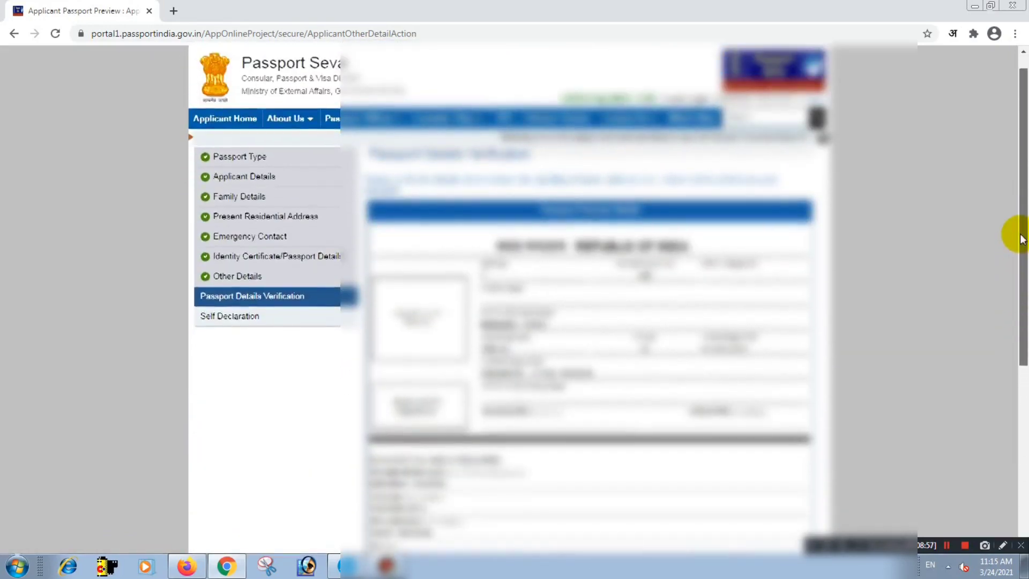
{"action": "scroll", "coordinate": [707, 314], "scroll_direction": "down", "scroll_amount": 5}
{"action": "left_click_drag", "start_coordinate": [1019, 344], "coordinate": [1017, 268]}
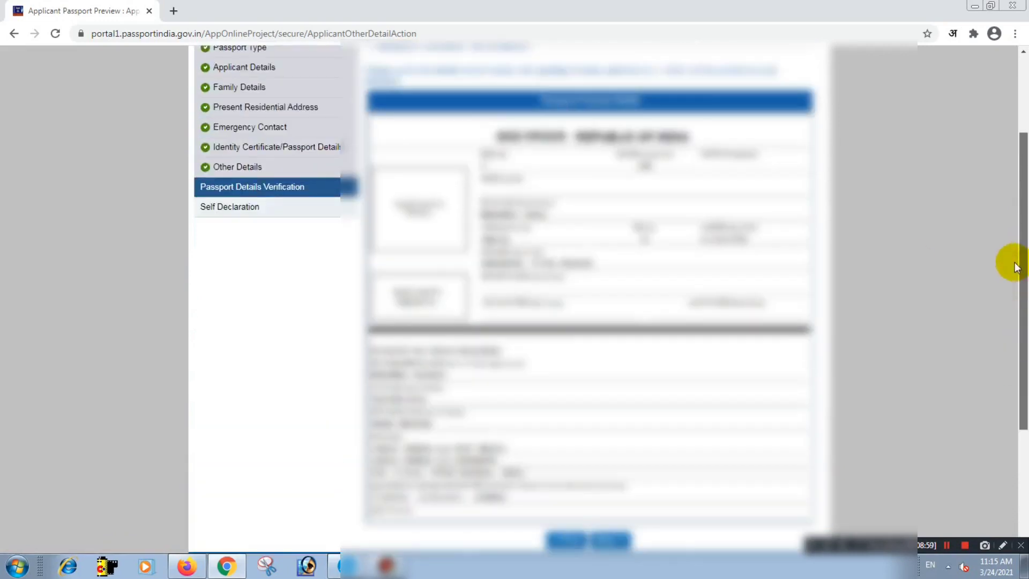
{"action": "scroll", "coordinate": [494, 402], "scroll_direction": "down", "scroll_amount": 1}
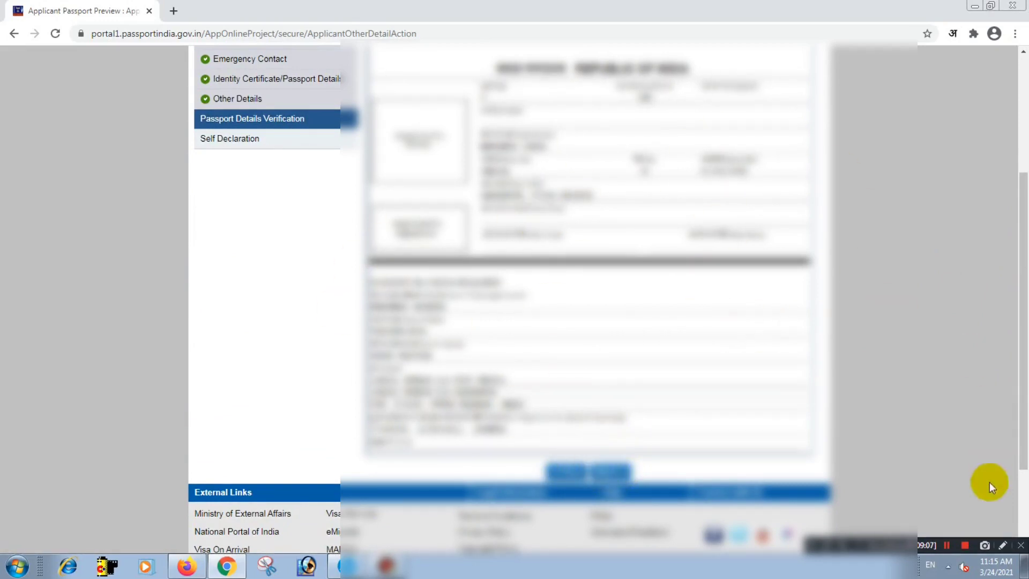
{"action": "left_click", "coordinate": [944, 546]}
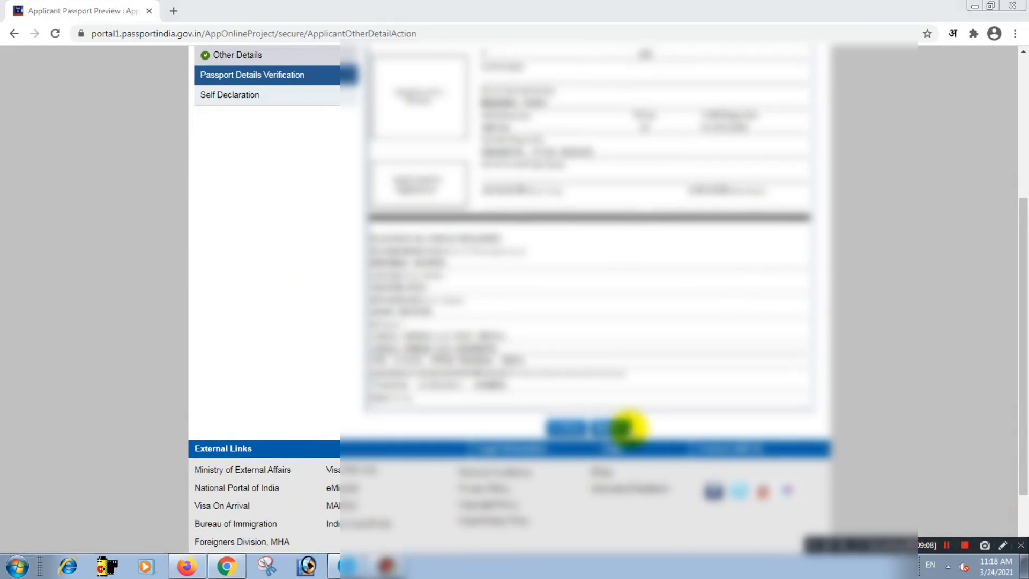
{"action": "left_click", "coordinate": [616, 425]}
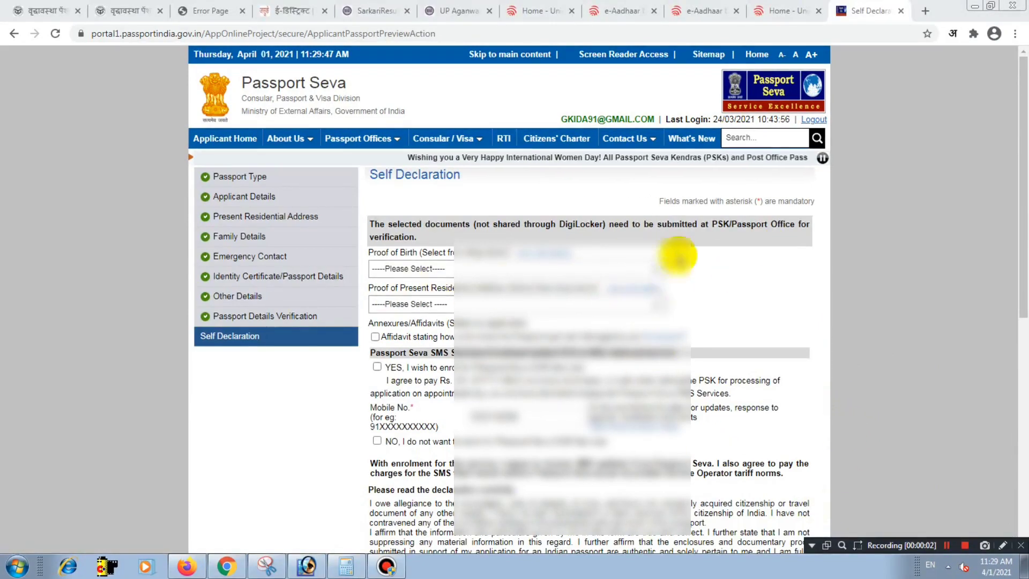
Step: Set the proof of birth document to Aadhaar Card/E-Aadhaar in the self declaration
{"action": "left_click_drag", "start_coordinate": [1023, 214], "coordinate": [1023, 244]}
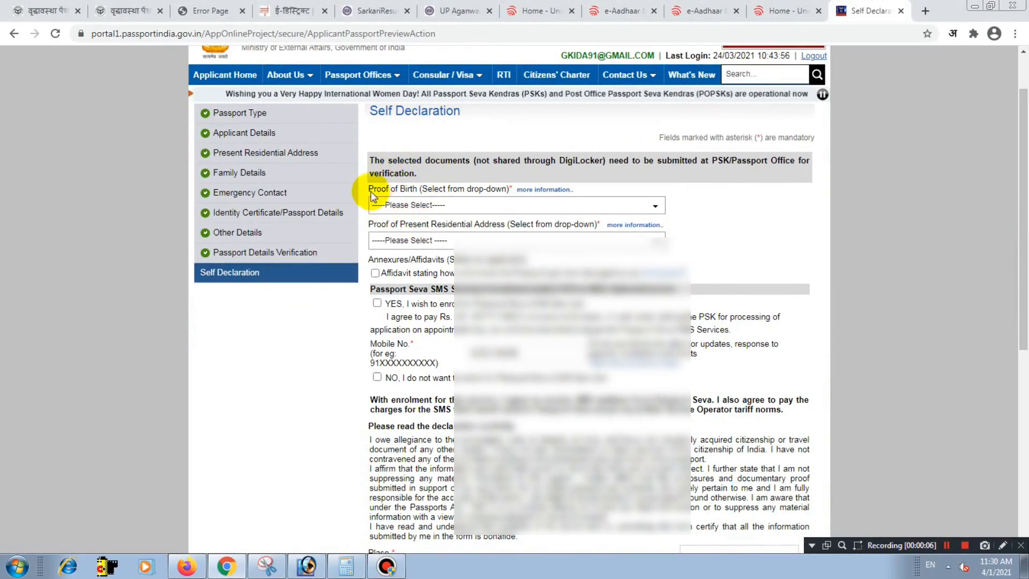
{"action": "left_click_drag", "start_coordinate": [366, 193], "coordinate": [368, 156]}
{"action": "left_click", "coordinate": [436, 195]}
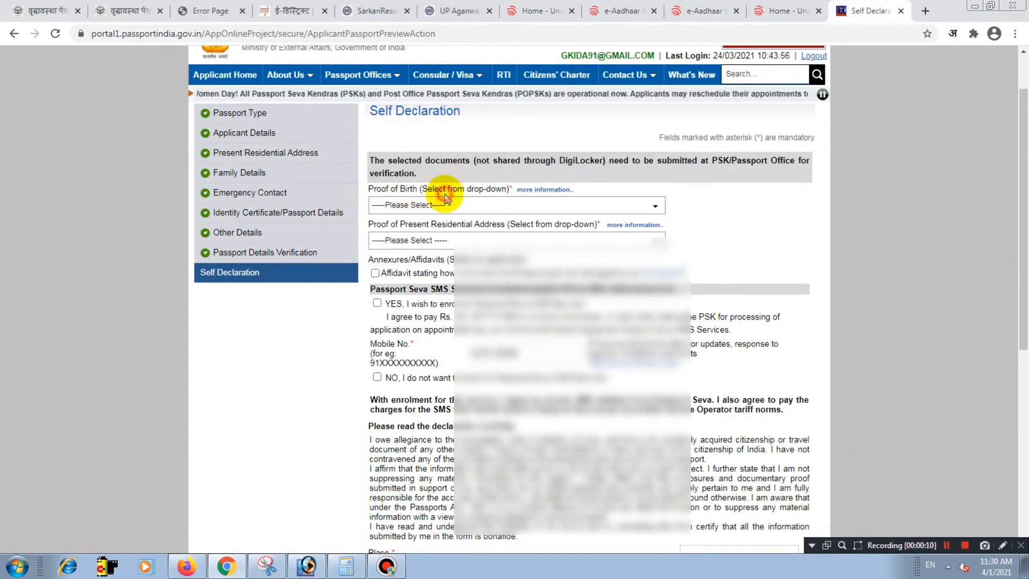
{"action": "left_click", "coordinate": [447, 207]}
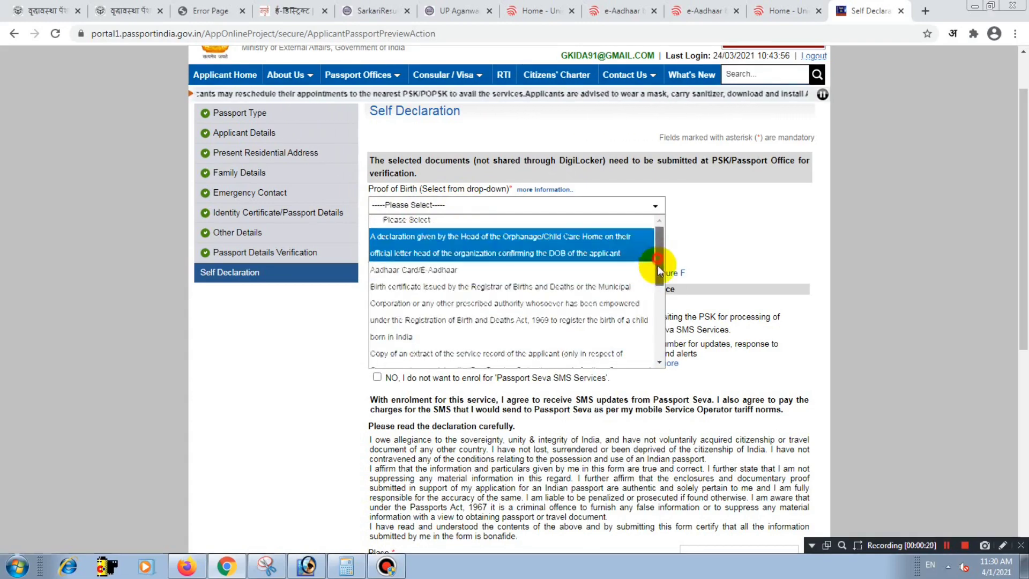
{"action": "left_click_drag", "start_coordinate": [656, 260], "coordinate": [655, 231]}
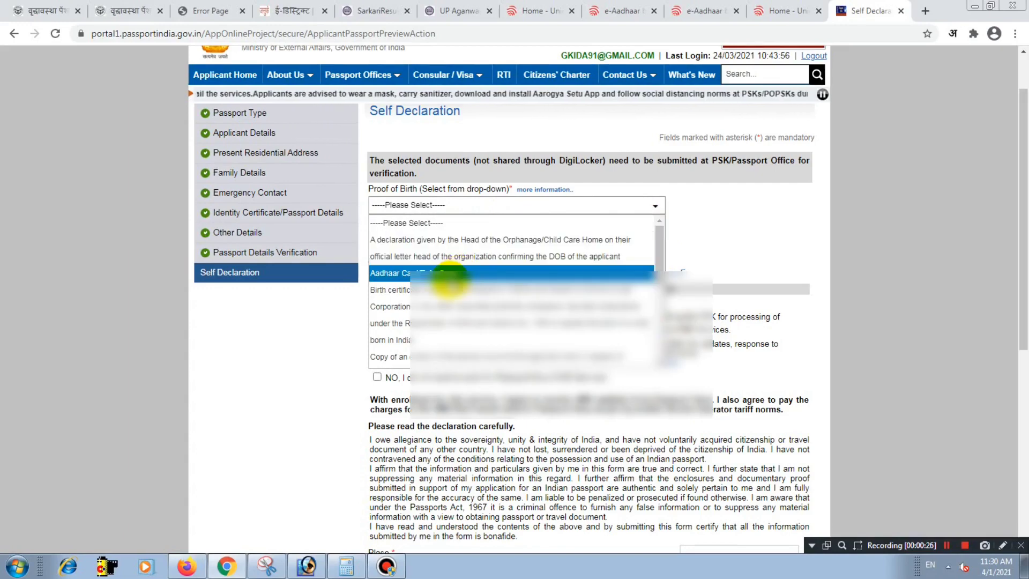
{"action": "left_click", "coordinate": [409, 275]}
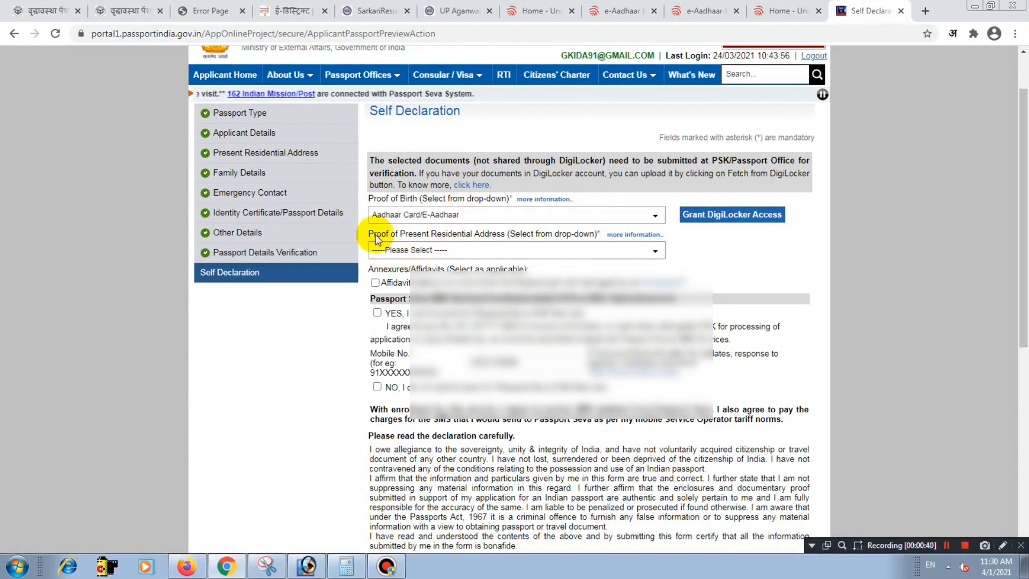
Step: Set the proof of present residential address document to Aadhaar Card (Address Proof)
{"action": "left_click_drag", "start_coordinate": [369, 234], "coordinate": [440, 235]}
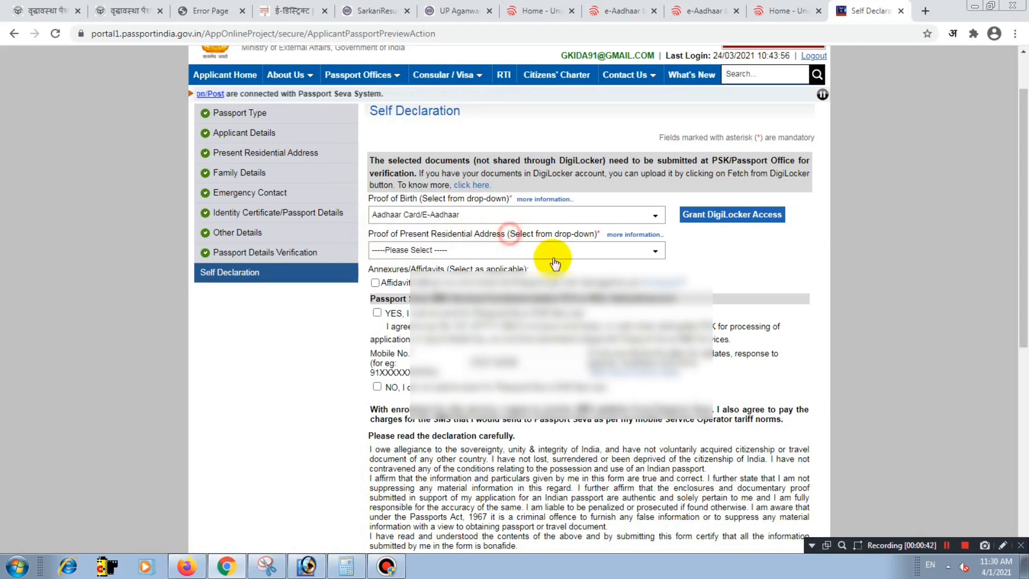
{"action": "left_click", "coordinate": [537, 253]}
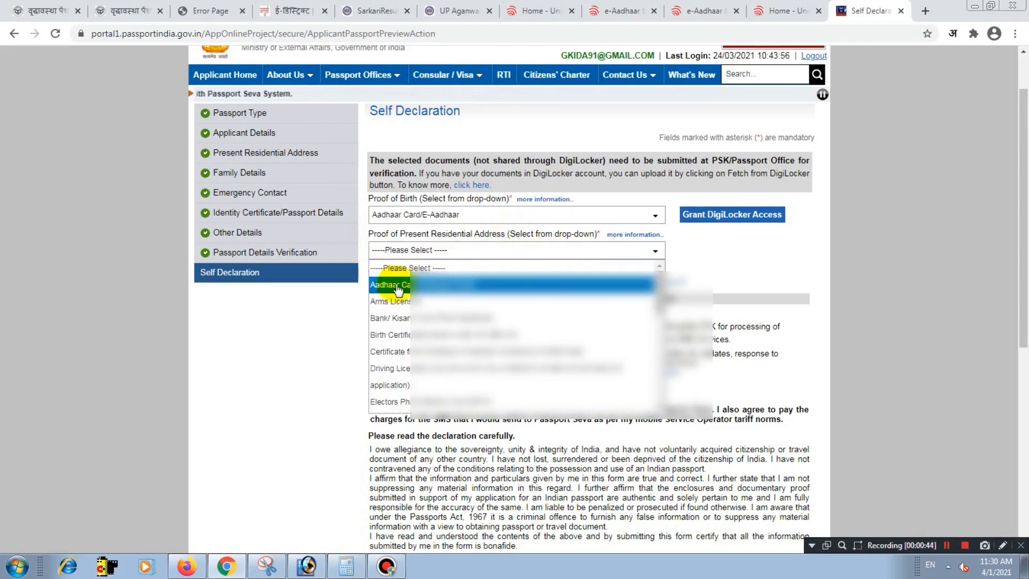
{"action": "left_click_drag", "start_coordinate": [665, 289], "coordinate": [660, 402]}
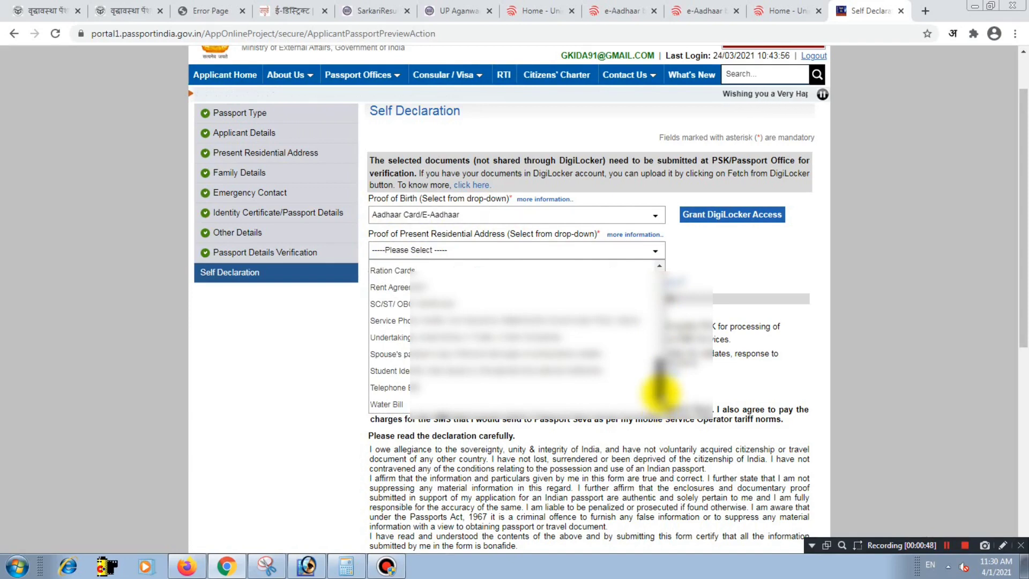
{"action": "left_click", "coordinate": [659, 265]}
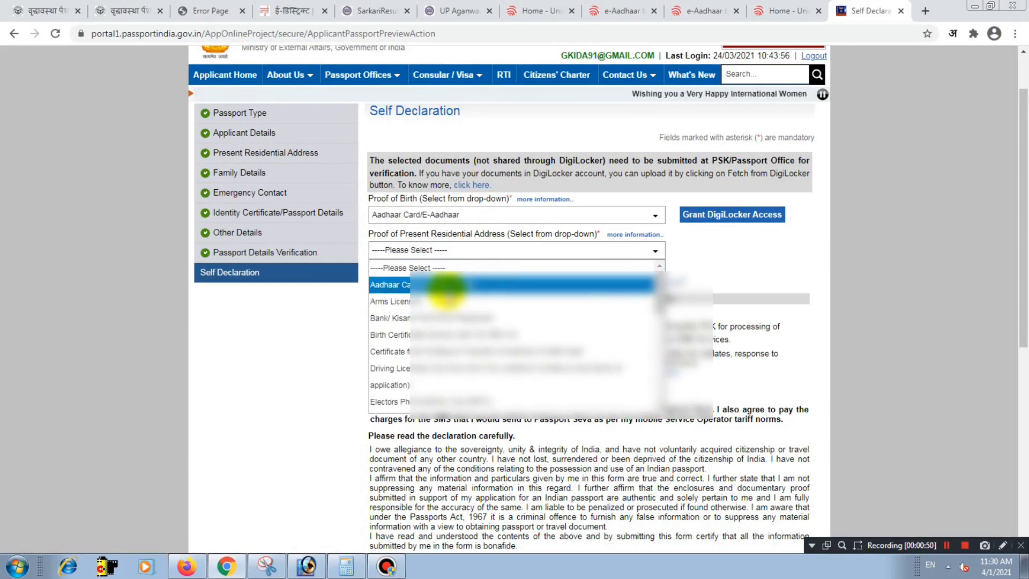
{"action": "left_click", "coordinate": [426, 285]}
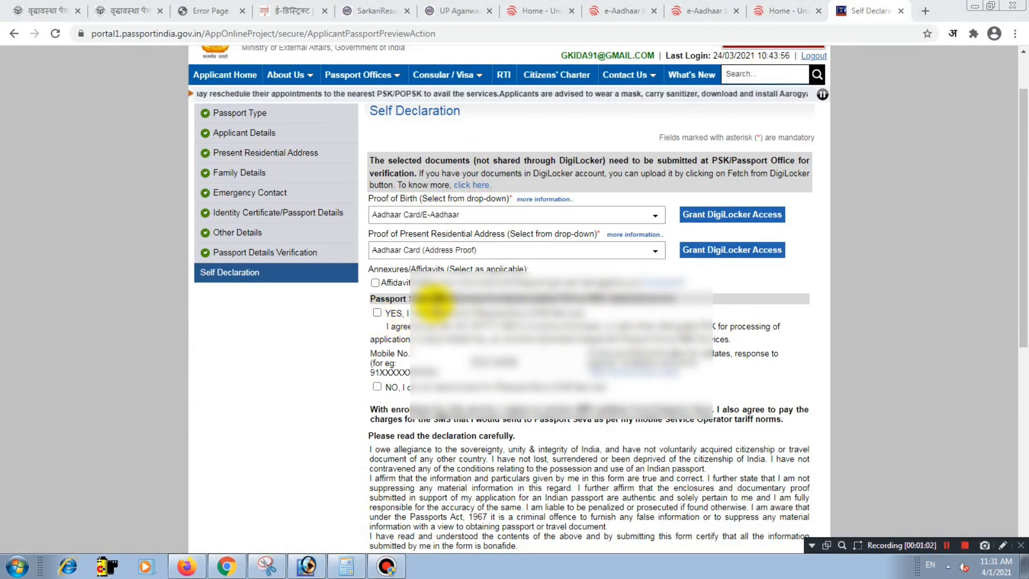
Step: Decline enrolment in the optional Passport Seva SMS Services
{"action": "left_click_drag", "start_coordinate": [413, 296], "coordinate": [467, 301]}
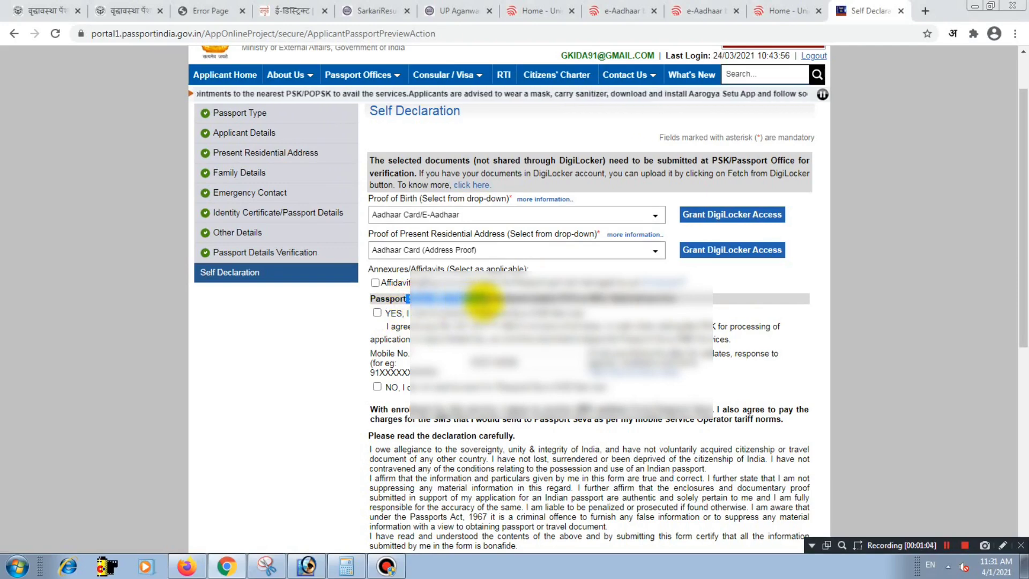
{"action": "left_click", "coordinate": [378, 314]}
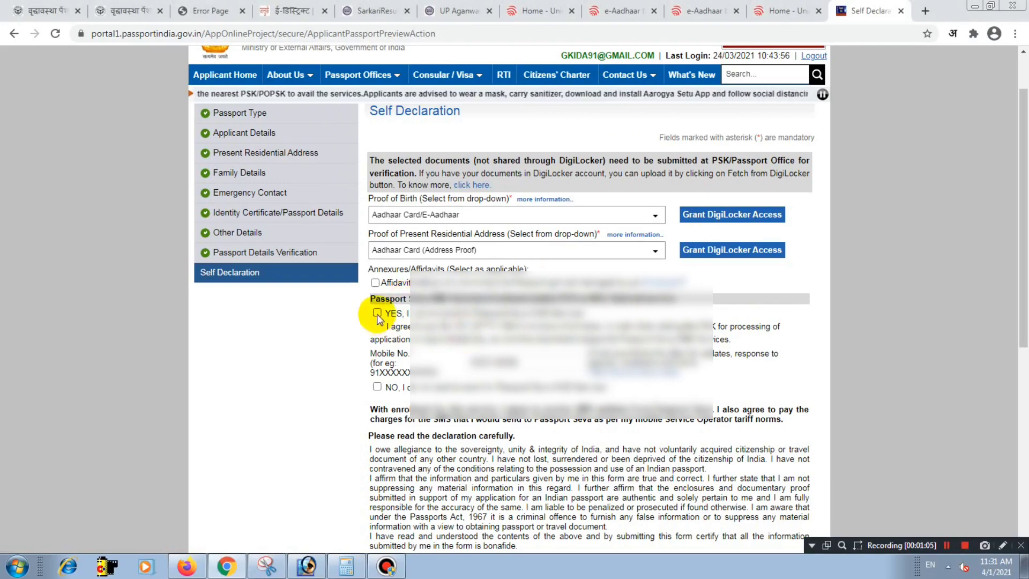
{"action": "left_click", "coordinate": [378, 387]}
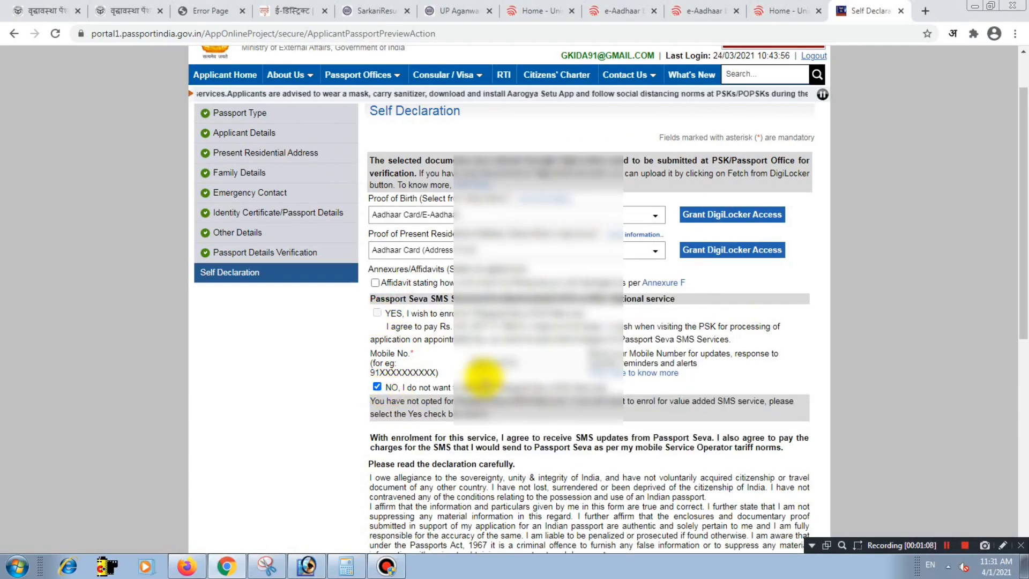
Step: Enter GORAKHPUR as the place of the self declaration
{"action": "scroll", "coordinate": [597, 413], "scroll_direction": "down", "scroll_amount": 2}
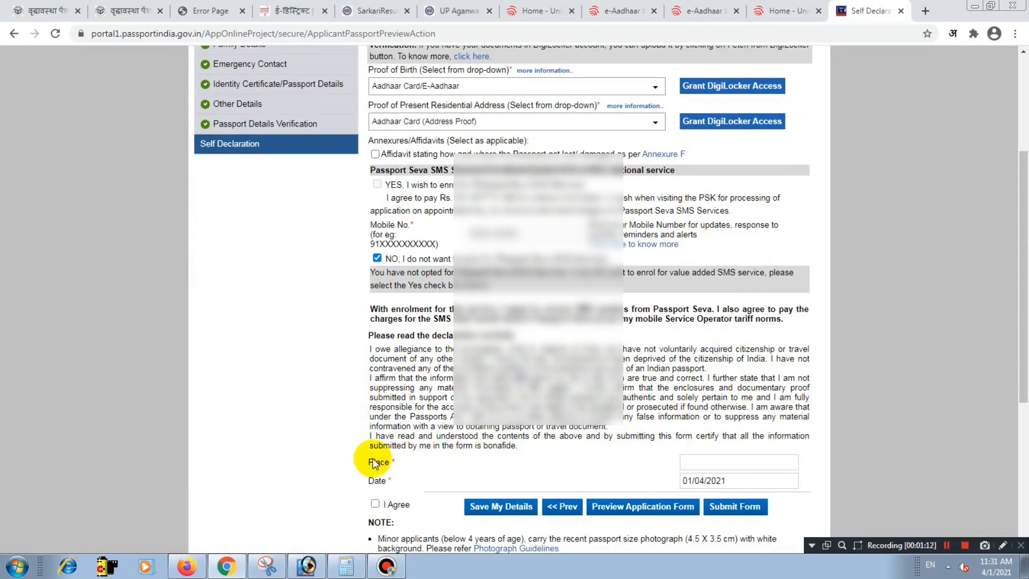
{"action": "left_click", "coordinate": [717, 462]}
{"action": "left_click", "coordinate": [607, 457]}
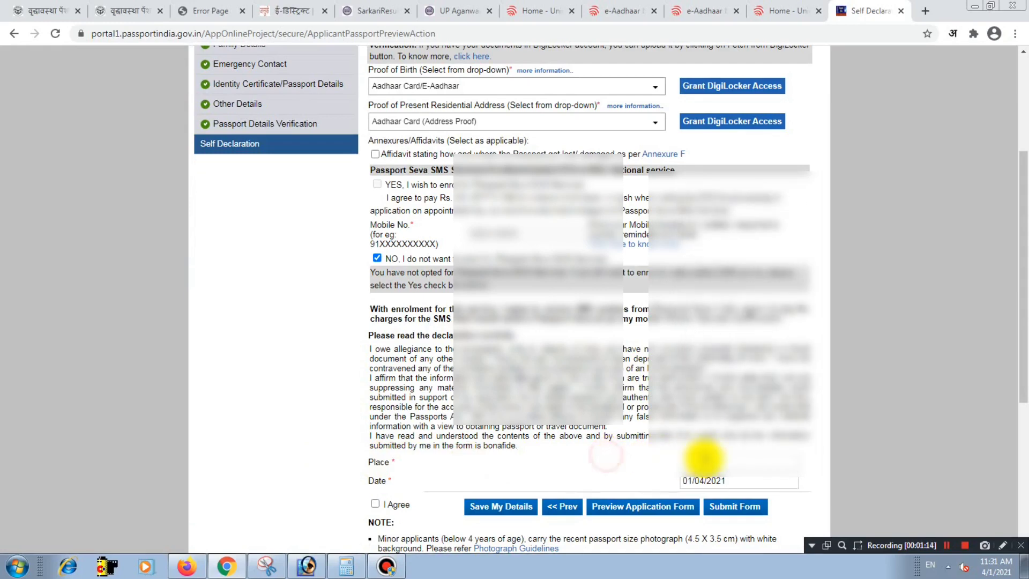
{"action": "left_click", "coordinate": [696, 459]}
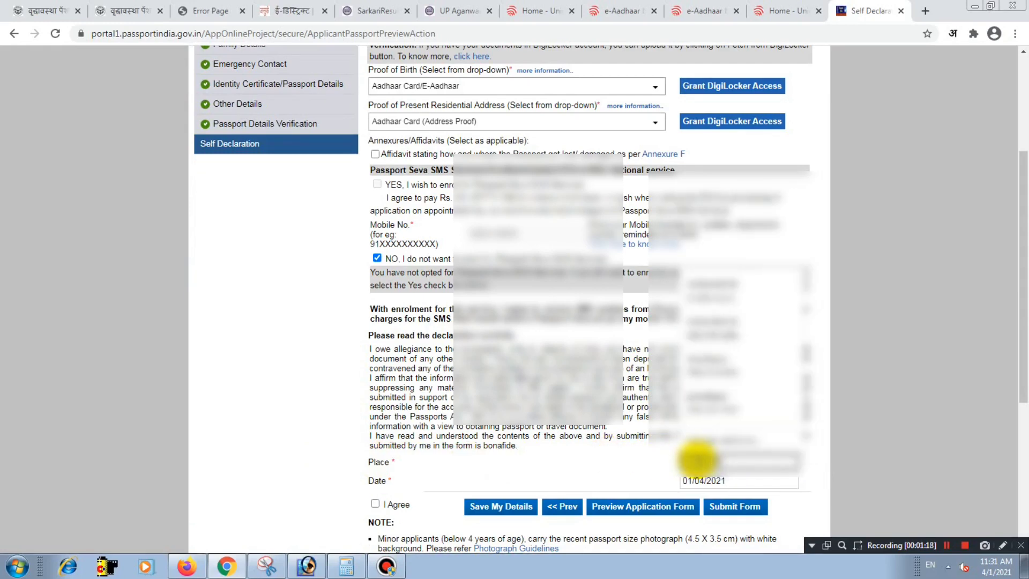
{"action": "left_click", "coordinate": [696, 460]}
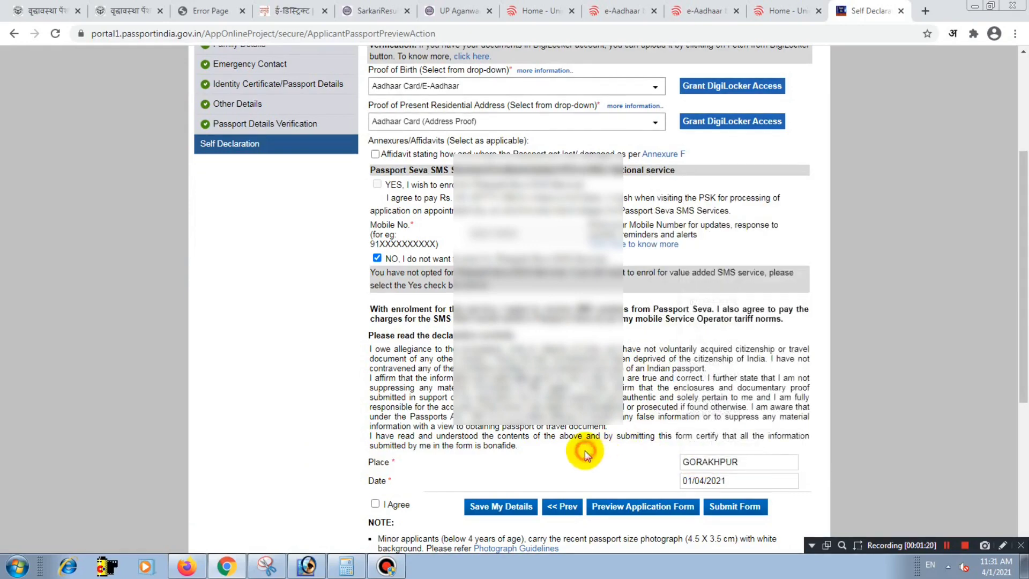
Step: Agree to the self declaration and save the application details
{"action": "scroll", "coordinate": [633, 452], "scroll_direction": "down", "scroll_amount": 1}
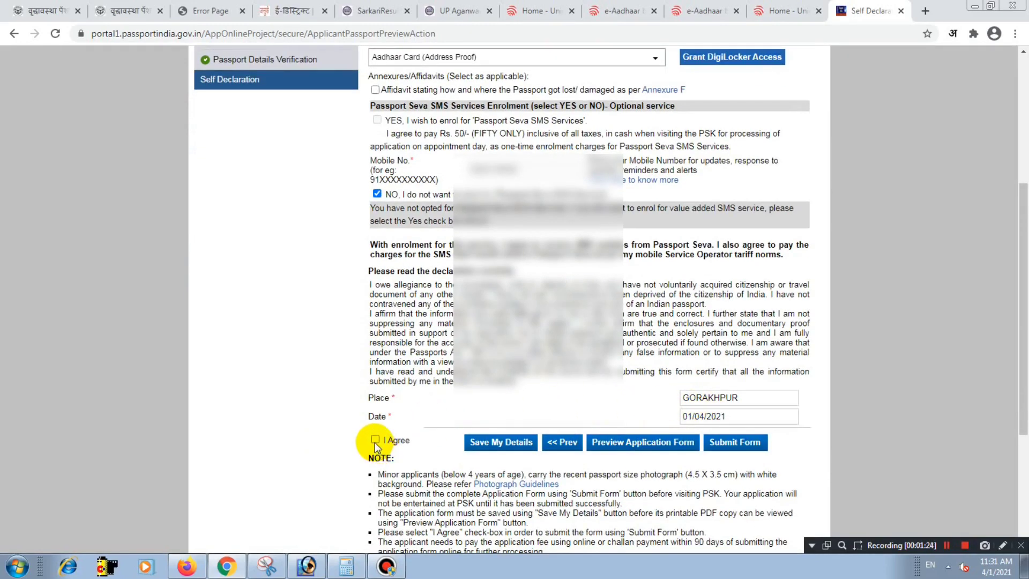
{"action": "left_click", "coordinate": [494, 448]}
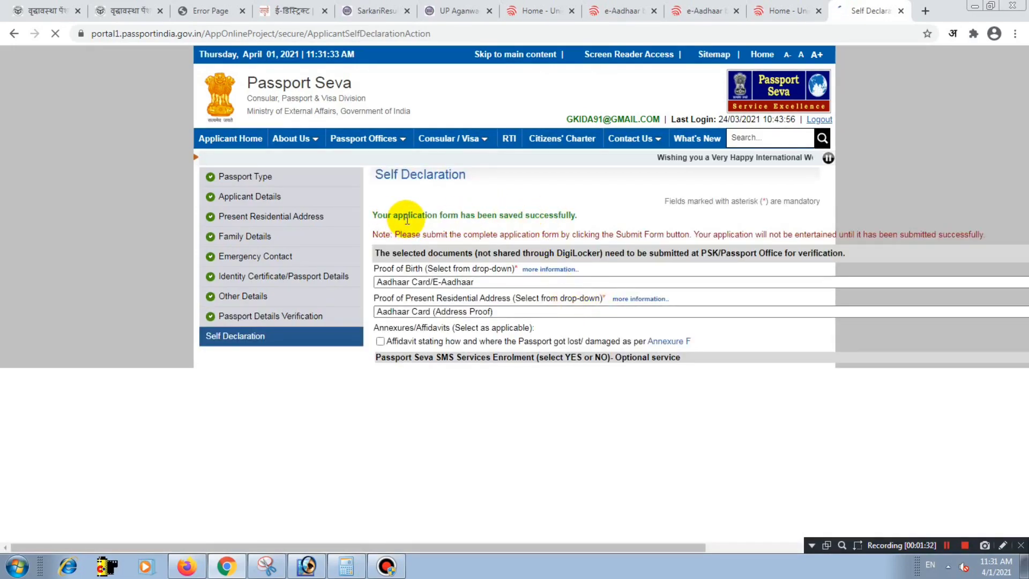
{"action": "left_click_drag", "start_coordinate": [411, 216], "coordinate": [571, 217]}
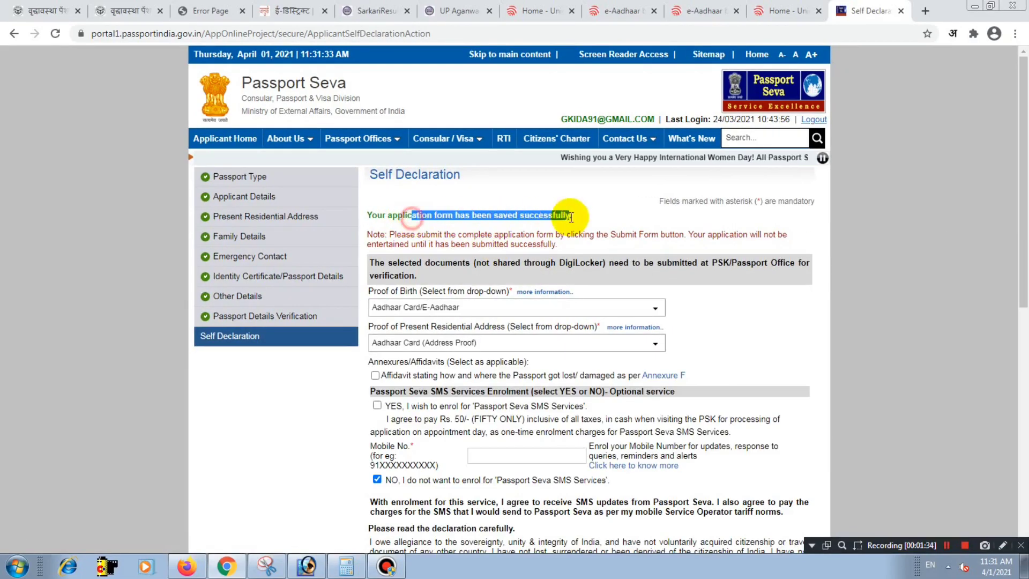
{"action": "left_click", "coordinate": [671, 262]}
Step: Open the preview of the application form and check its sections from Service Required down to Self Declaration
{"action": "scroll", "coordinate": [677, 349], "scroll_direction": "down", "scroll_amount": 7}
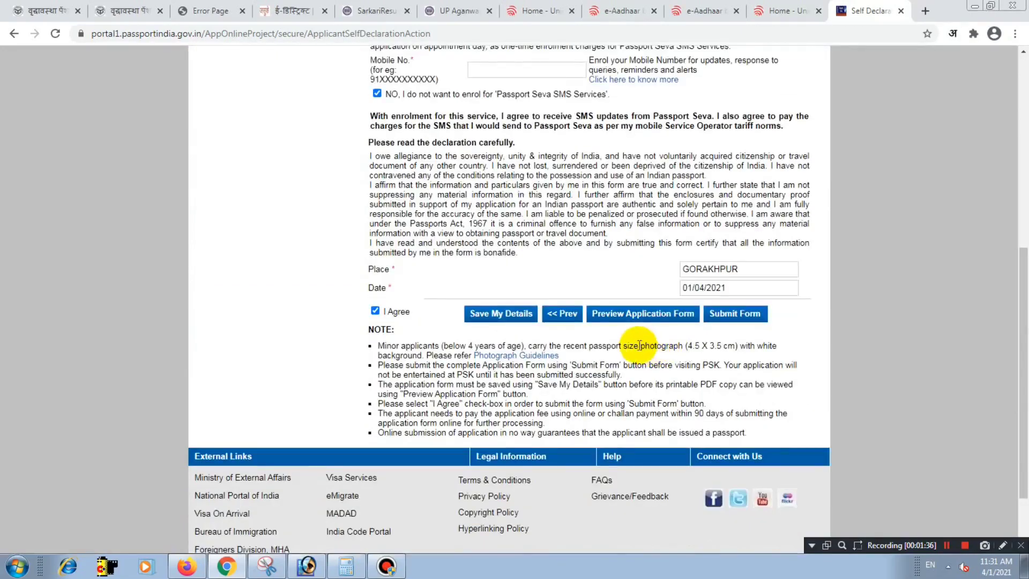
{"action": "left_click", "coordinate": [626, 314]}
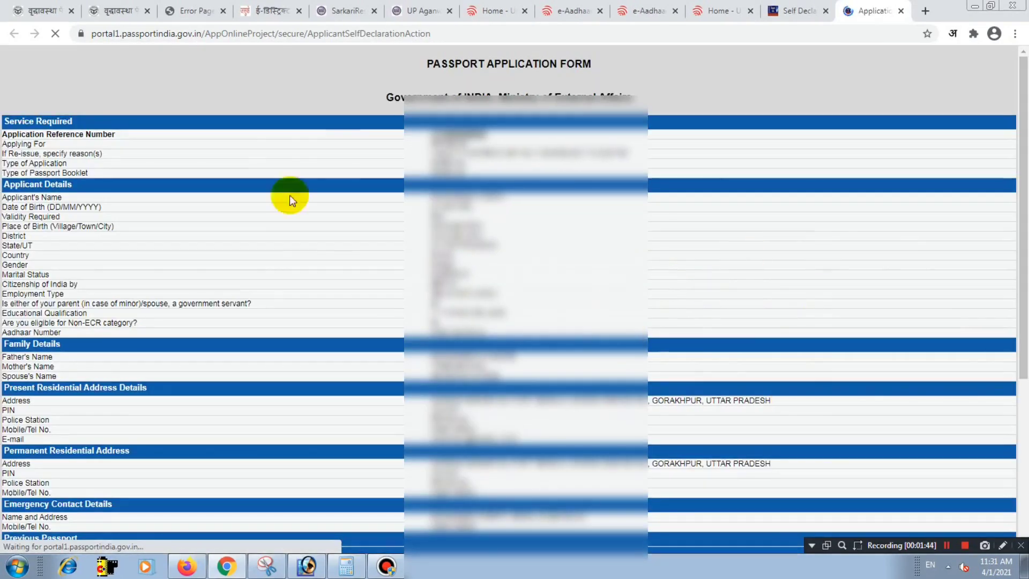
{"action": "left_click_drag", "start_coordinate": [176, 149], "coordinate": [630, 422]}
{"action": "left_click", "coordinate": [651, 338]}
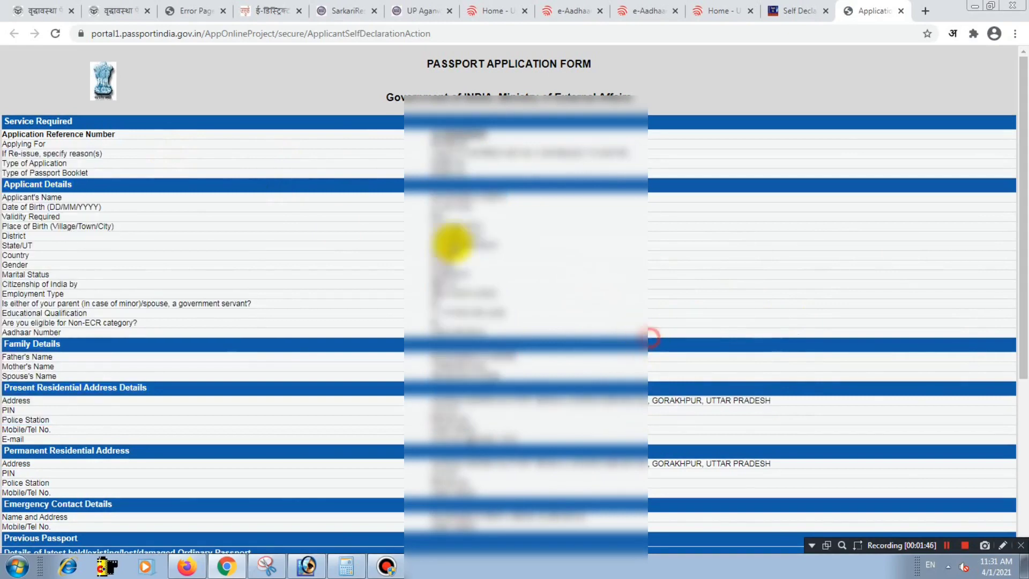
{"action": "left_click_drag", "start_coordinate": [324, 136], "coordinate": [690, 511]}
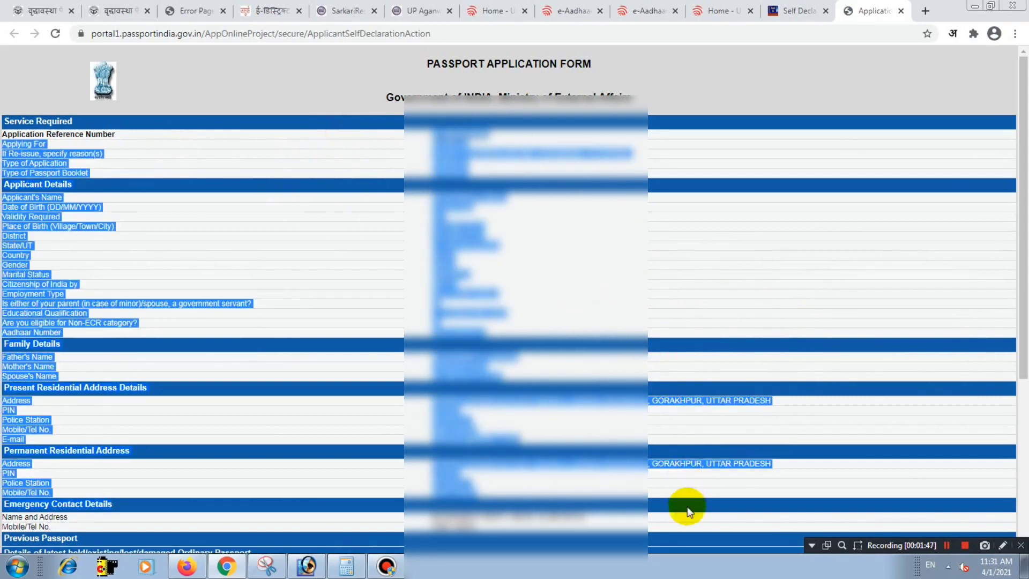
{"action": "left_click", "coordinate": [750, 236]}
{"action": "scroll", "coordinate": [738, 285], "scroll_direction": "down", "scroll_amount": 5}
{"action": "left_click_drag", "start_coordinate": [554, 380], "coordinate": [499, 76]}
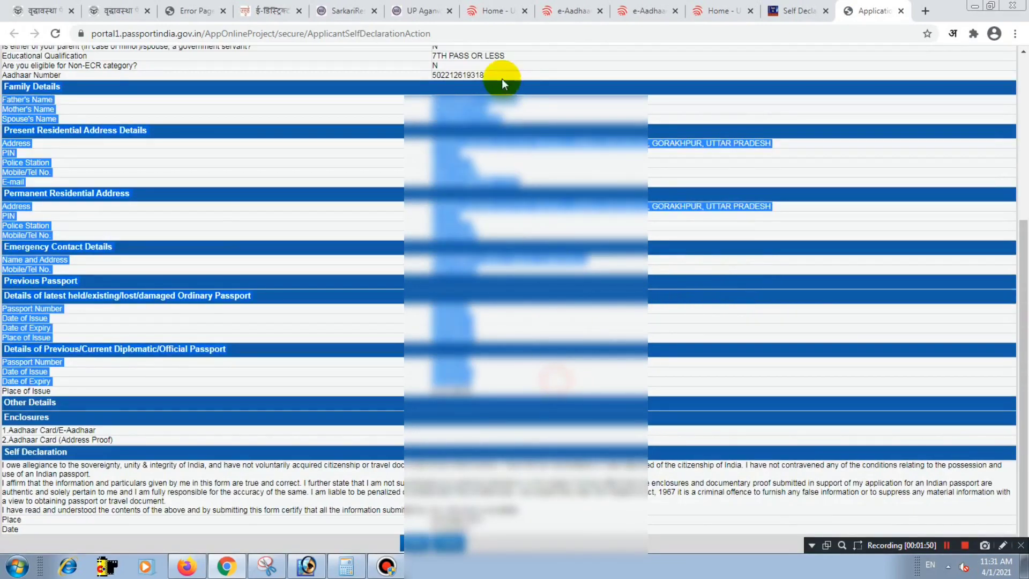
{"action": "scroll", "coordinate": [775, 309], "scroll_direction": "up", "scroll_amount": 5}
{"action": "scroll", "coordinate": [703, 225], "scroll_direction": "down", "scroll_amount": 5}
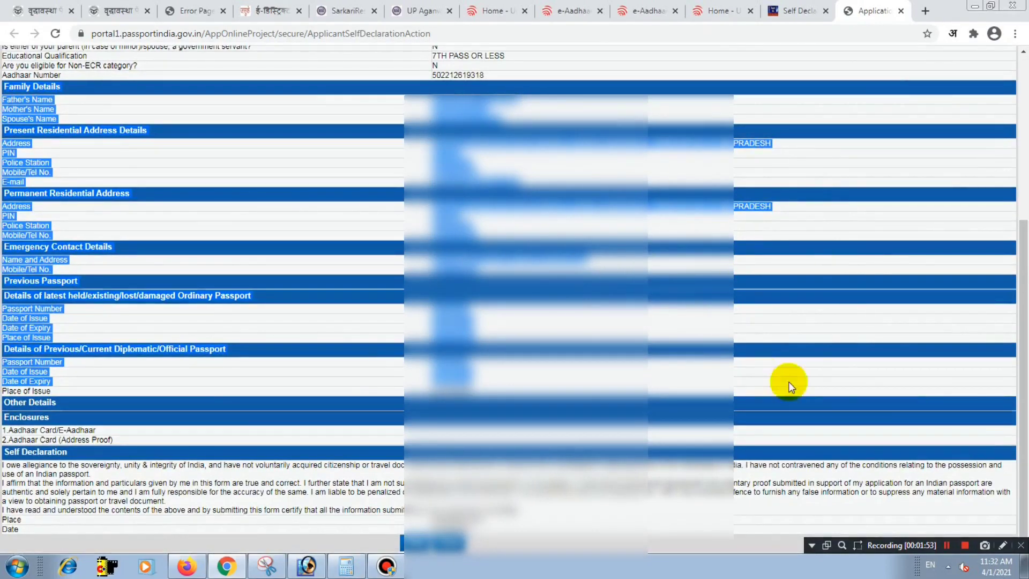
{"action": "left_click", "coordinate": [946, 545]}
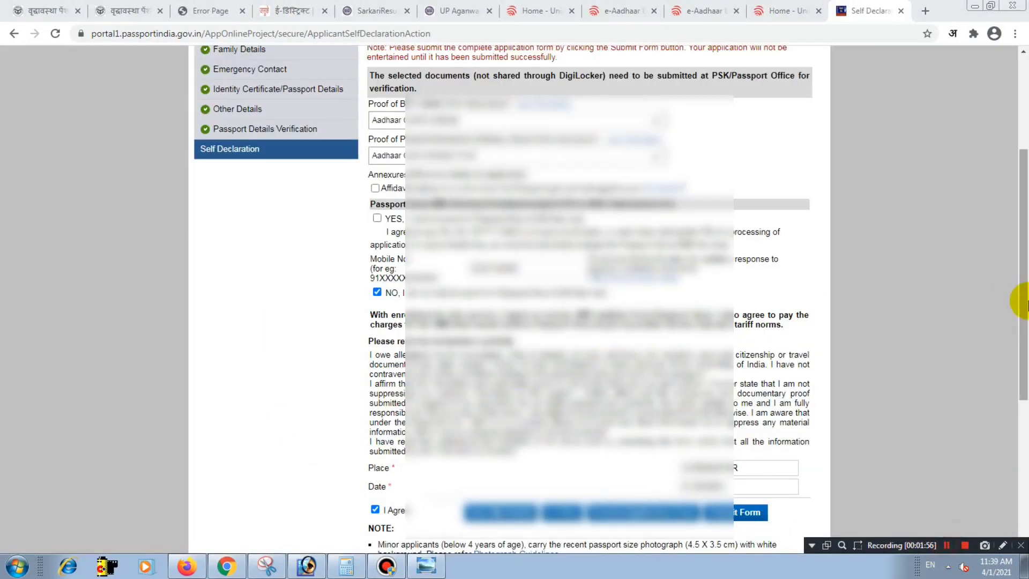
Step: Return to the Self Declaration page, look over it once more and submit the application form
{"action": "scroll", "coordinate": [1021, 311], "scroll_direction": "down", "scroll_amount": 2}
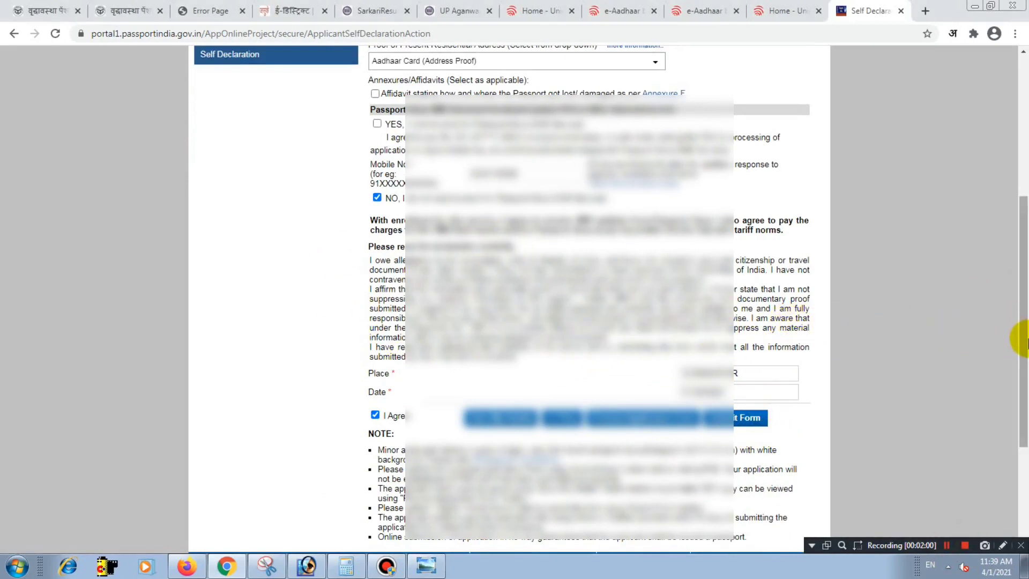
{"action": "scroll", "coordinate": [1020, 402], "scroll_direction": "up", "scroll_amount": 3}
{"action": "scroll", "coordinate": [1020, 311], "scroll_direction": "down", "scroll_amount": 3}
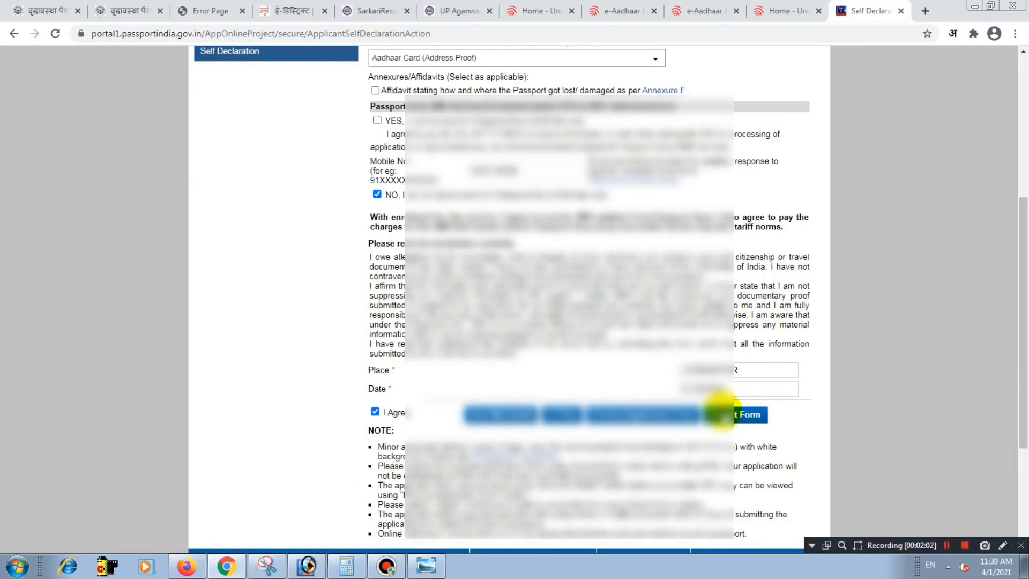
{"action": "left_click", "coordinate": [744, 417]}
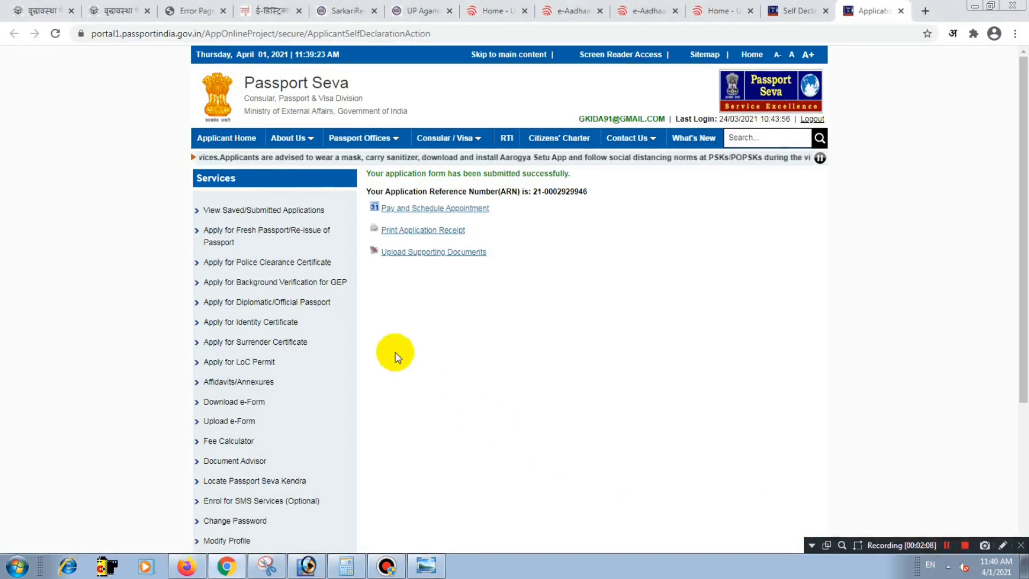
{"action": "left_click_drag", "start_coordinate": [371, 175], "coordinate": [463, 181]}
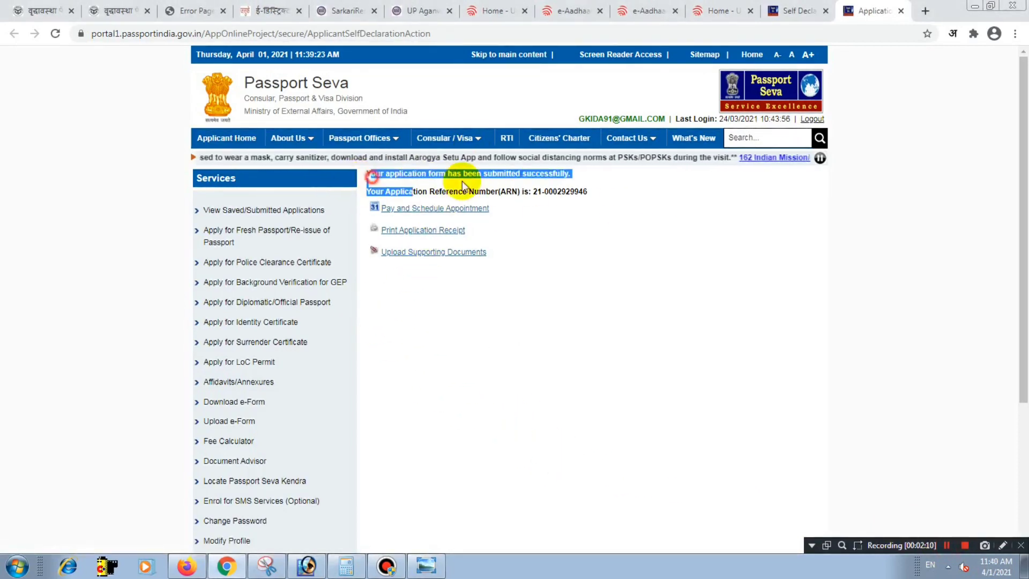
{"action": "left_click", "coordinate": [610, 221]}
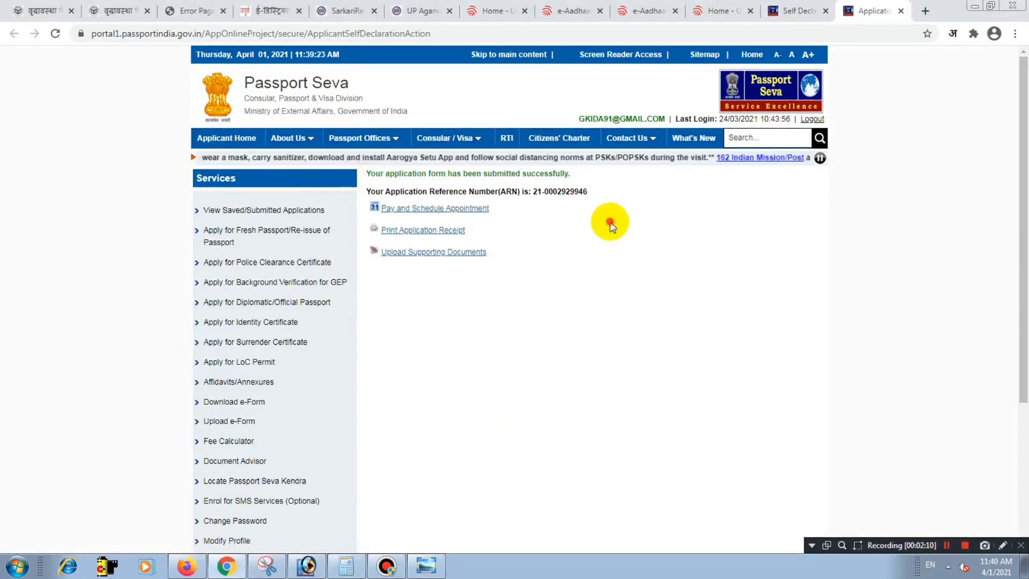
Step: Start paying and scheduling the appointment, and choose Online Payment as the payment mode
{"action": "left_click", "coordinate": [437, 213]}
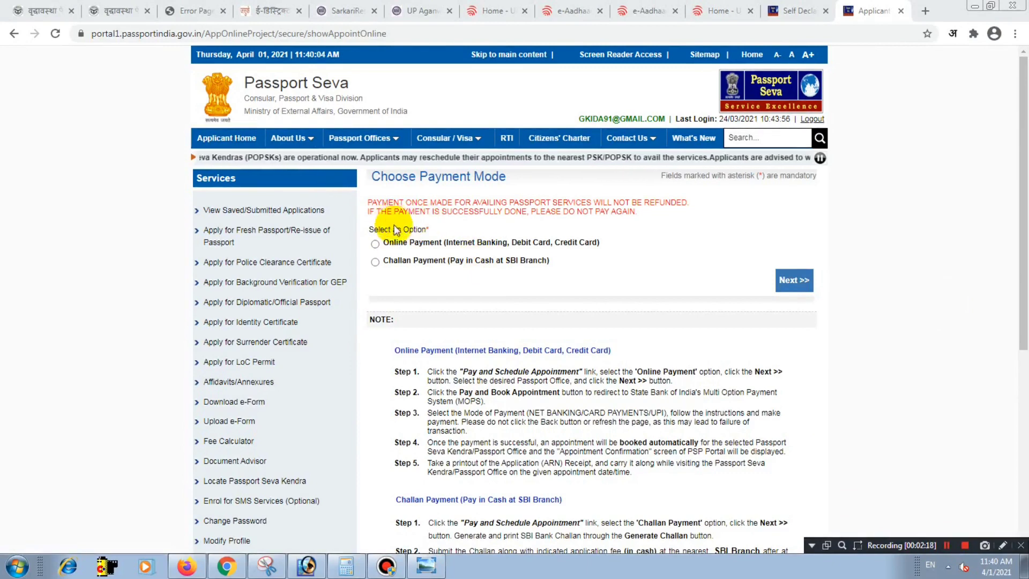
{"action": "left_click_drag", "start_coordinate": [398, 246], "coordinate": [587, 245]}
{"action": "left_click", "coordinate": [398, 244]}
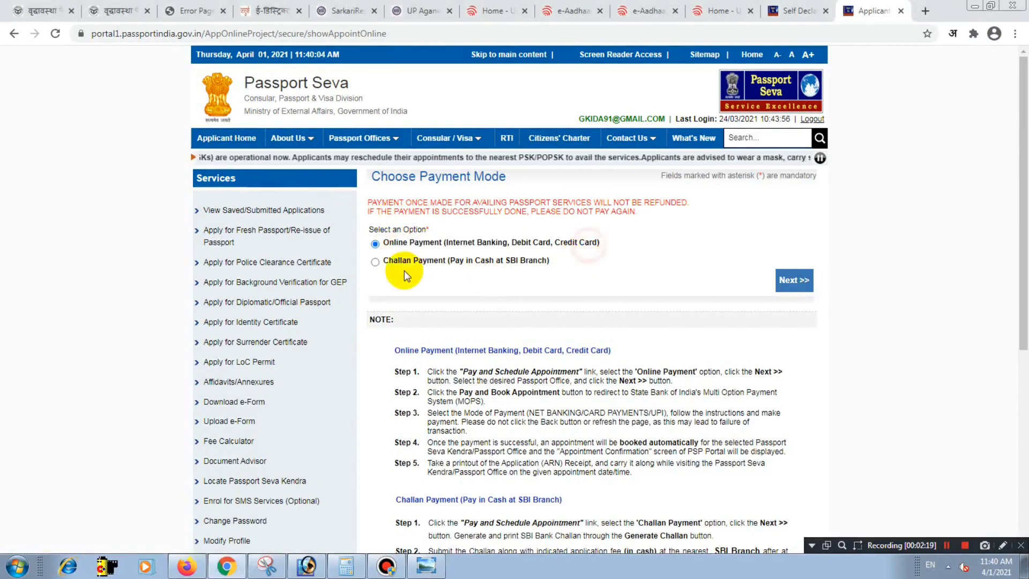
{"action": "left_click_drag", "start_coordinate": [393, 263], "coordinate": [570, 281]}
{"action": "left_click", "coordinate": [384, 249]}
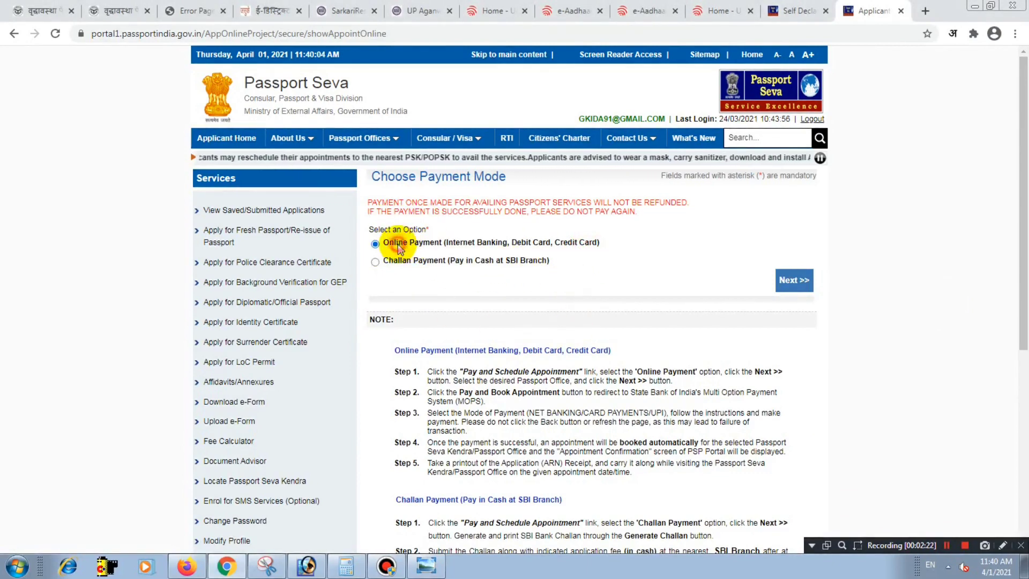
{"action": "left_click", "coordinate": [793, 279]}
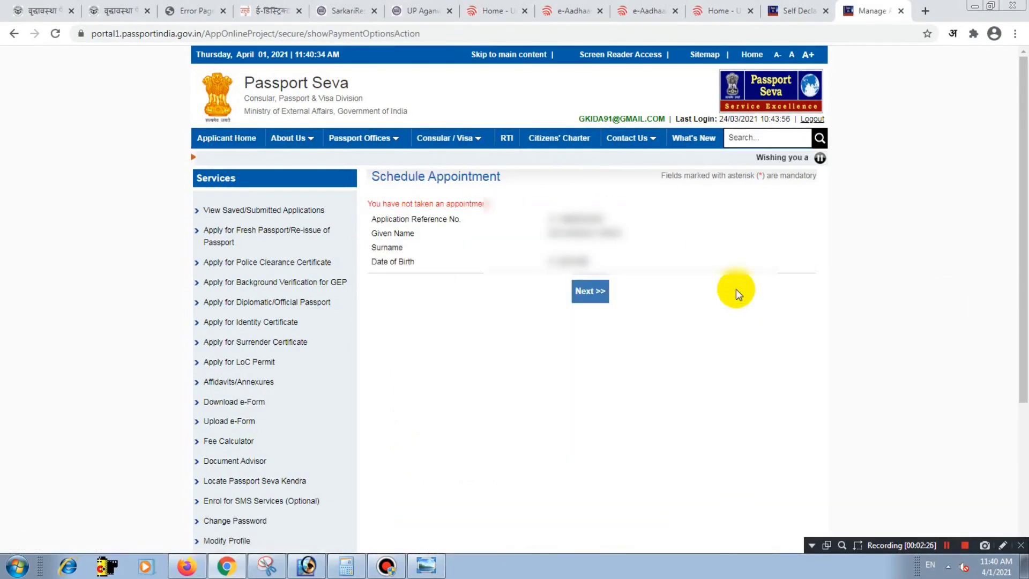
Step: Proceed to the appointment availability list, choose PSK Gorakhpur as the location and continue to Pay And Book Appointment
{"action": "left_click", "coordinate": [593, 292]}
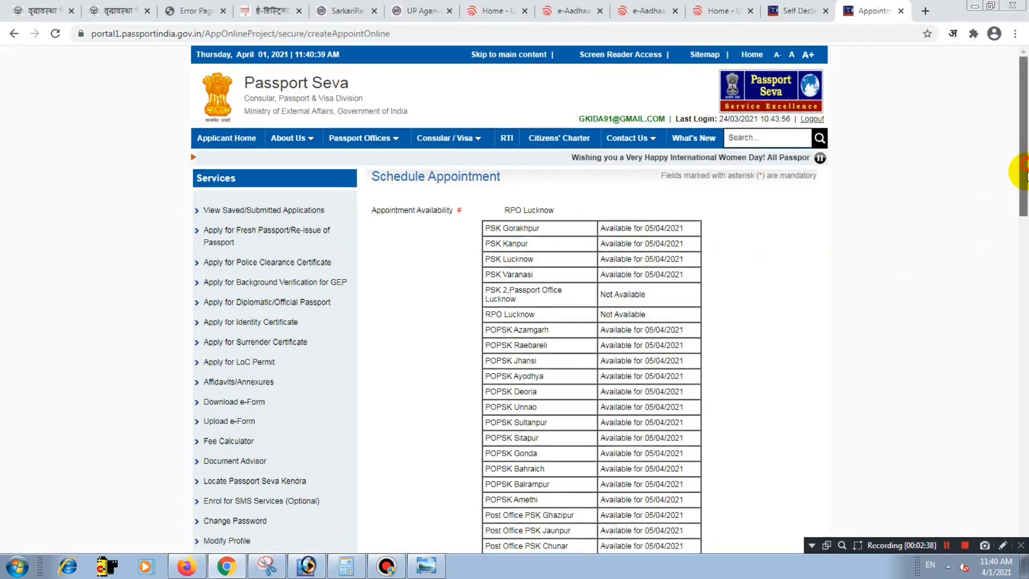
{"action": "left_click_drag", "start_coordinate": [1025, 163], "coordinate": [1024, 463]}
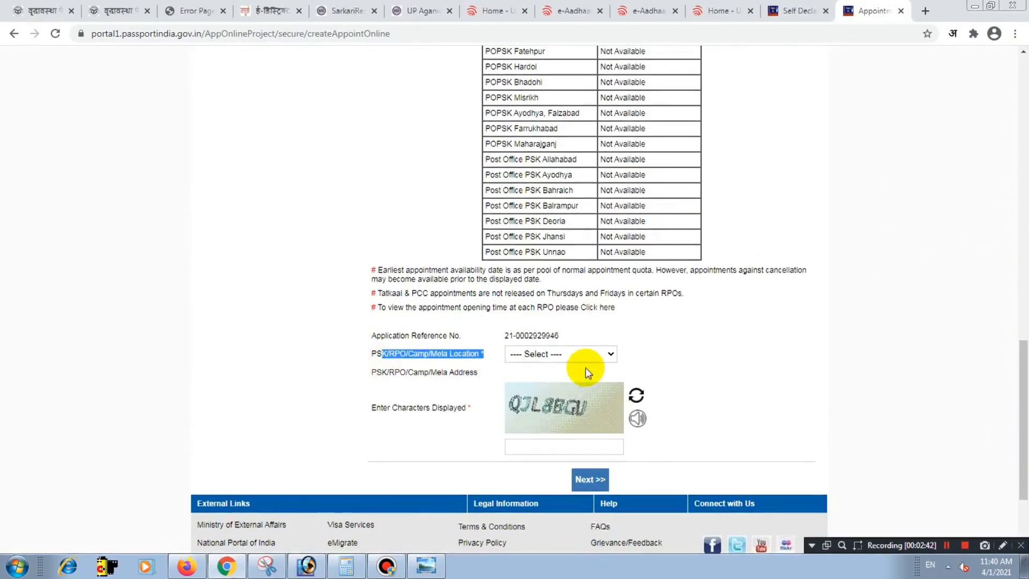
{"action": "left_click", "coordinate": [557, 353]}
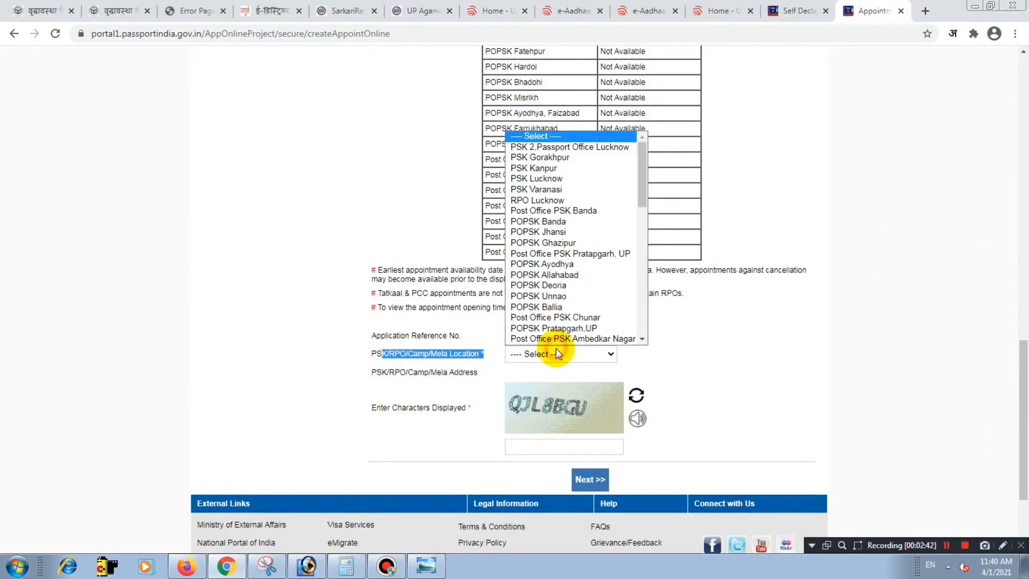
{"action": "left_click", "coordinate": [538, 157]}
{"action": "scroll", "coordinate": [482, 376], "scroll_direction": "down", "scroll_amount": 1}
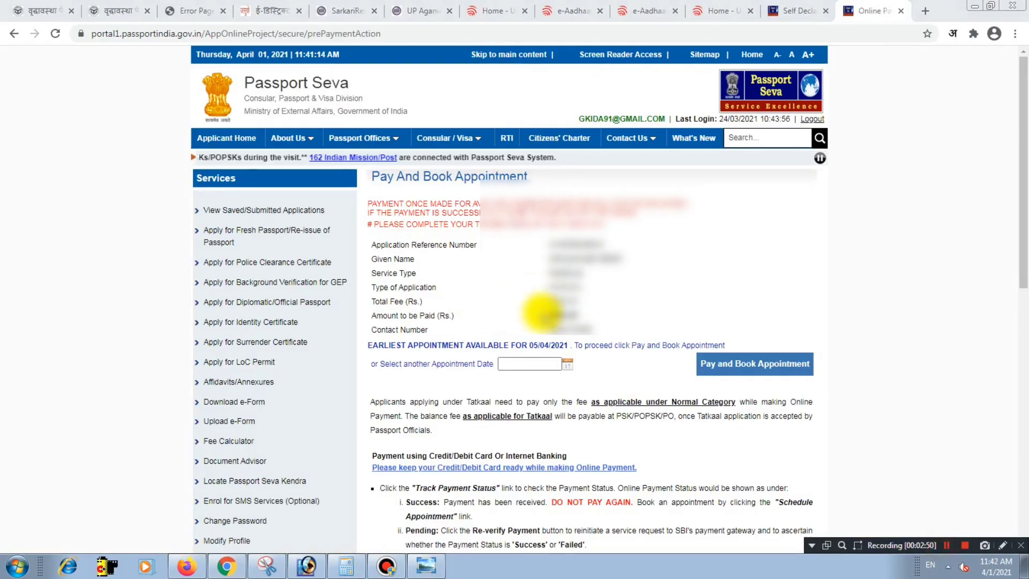
Step: Check the application details, fee amounts, contact number and earliest available appointment on the Pay And Book Appointment page
{"action": "left_click_drag", "start_coordinate": [498, 260], "coordinate": [537, 273]}
{"action": "left_click", "coordinate": [616, 271]}
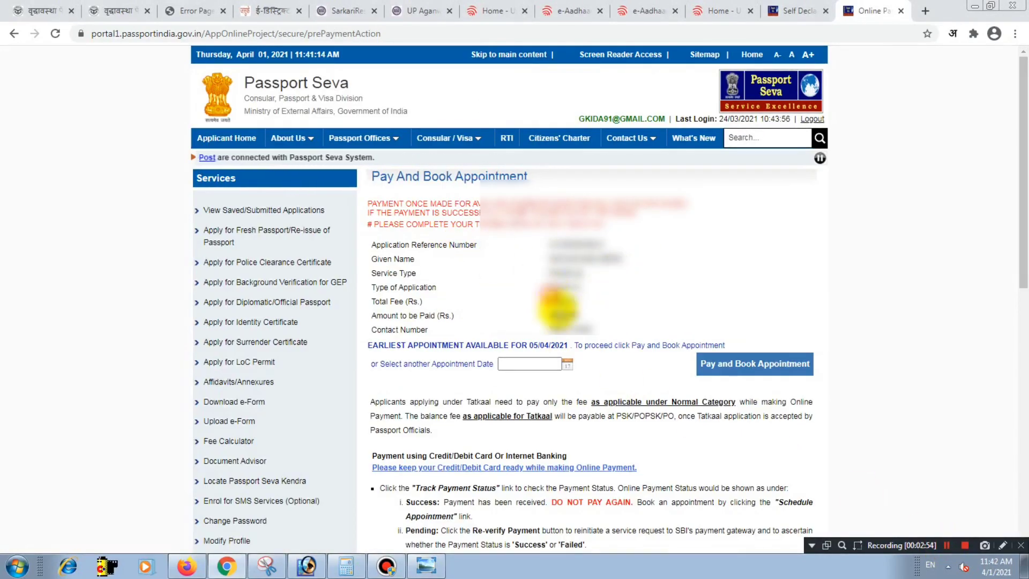
{"action": "left_click", "coordinate": [555, 321]}
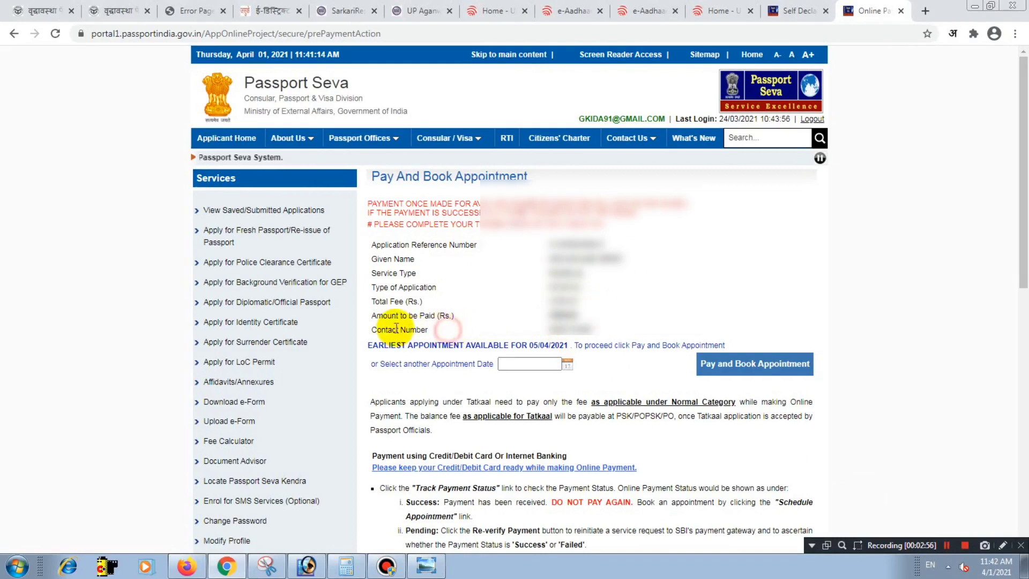
{"action": "left_click_drag", "start_coordinate": [394, 330], "coordinate": [542, 334]}
{"action": "left_click", "coordinate": [603, 309]}
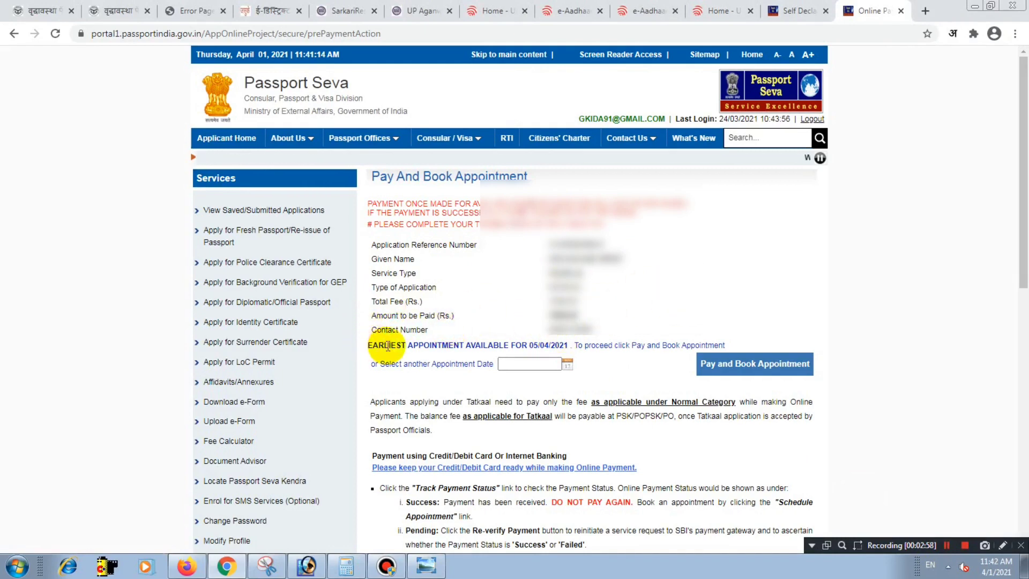
{"action": "left_click_drag", "start_coordinate": [387, 345], "coordinate": [595, 359]}
{"action": "left_click", "coordinate": [593, 354]}
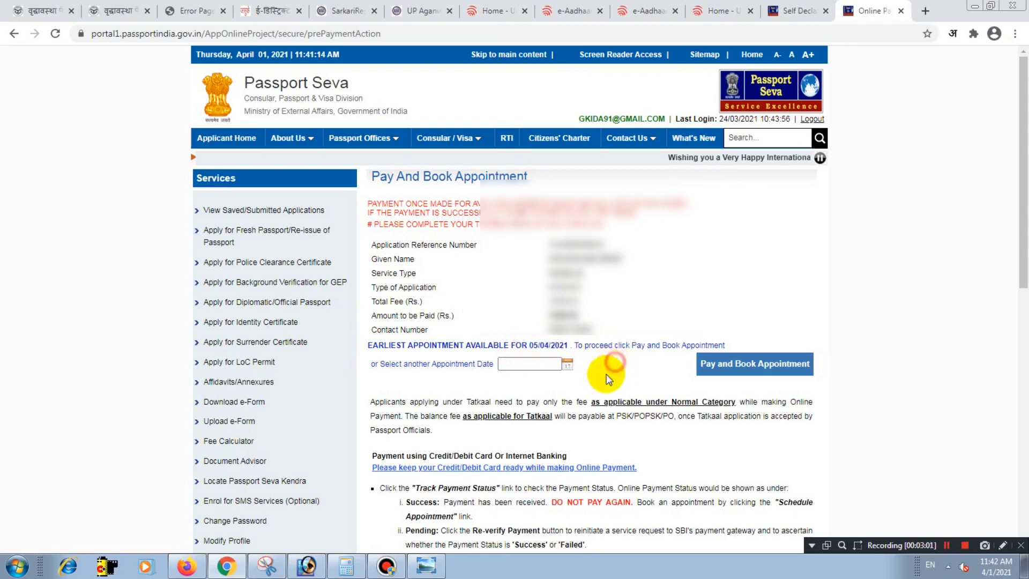
Step: Set the appointment date to 05/04/2021 and proceed to pay and book the appointment
{"action": "left_click", "coordinate": [567, 366]}
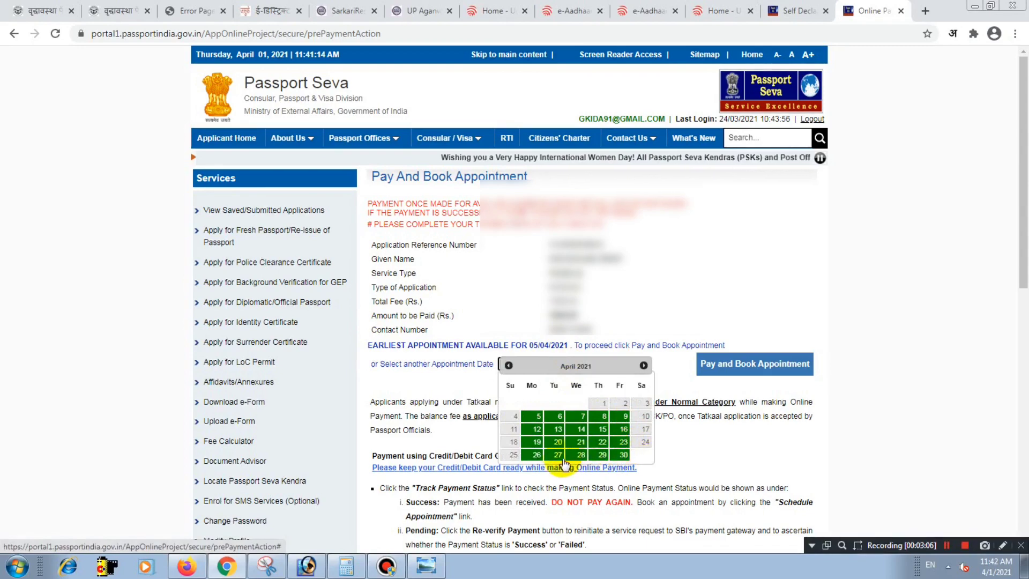
{"action": "left_click", "coordinate": [534, 416]}
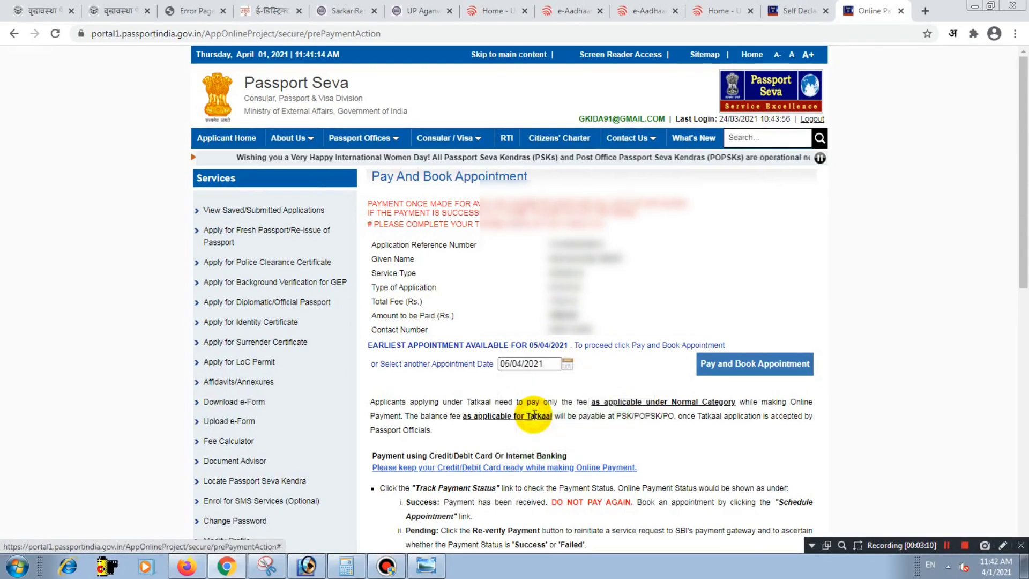
{"action": "left_click", "coordinate": [739, 370]}
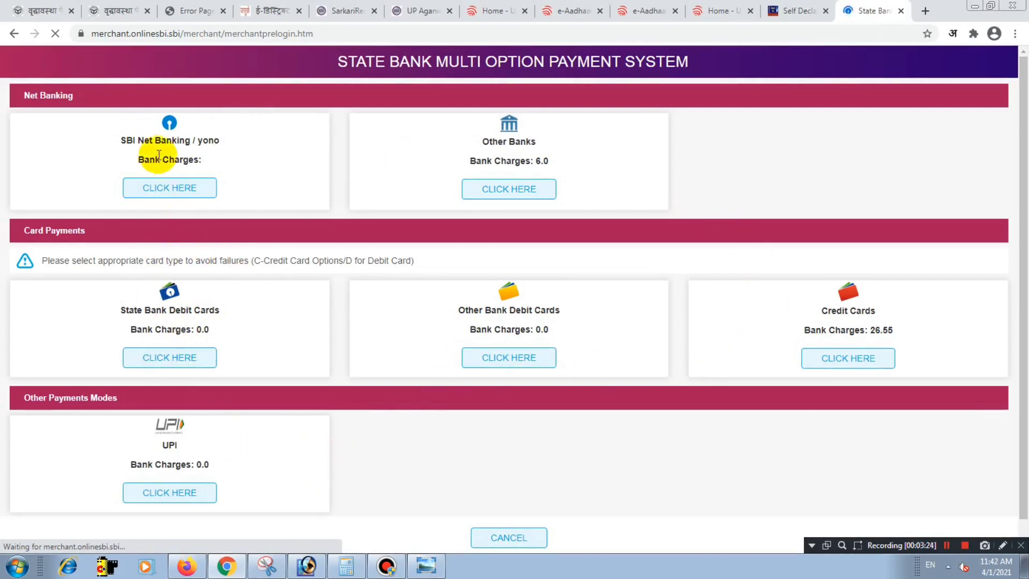
Step: Review the net banking and card payment options with their bank charges, and choose UPI as the payment method
{"action": "left_click_drag", "start_coordinate": [126, 138], "coordinate": [236, 149]}
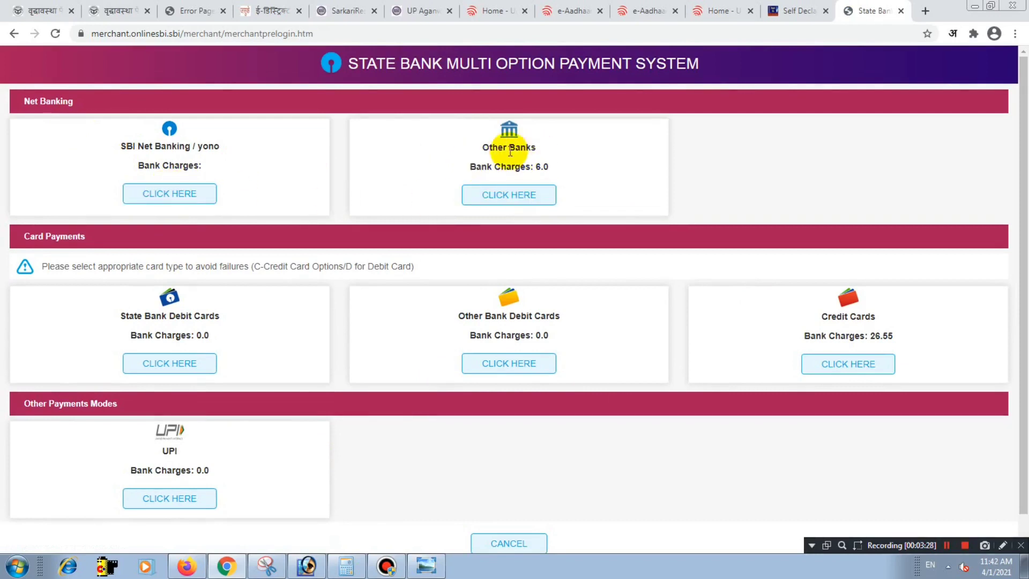
{"action": "left_click", "coordinate": [569, 170]}
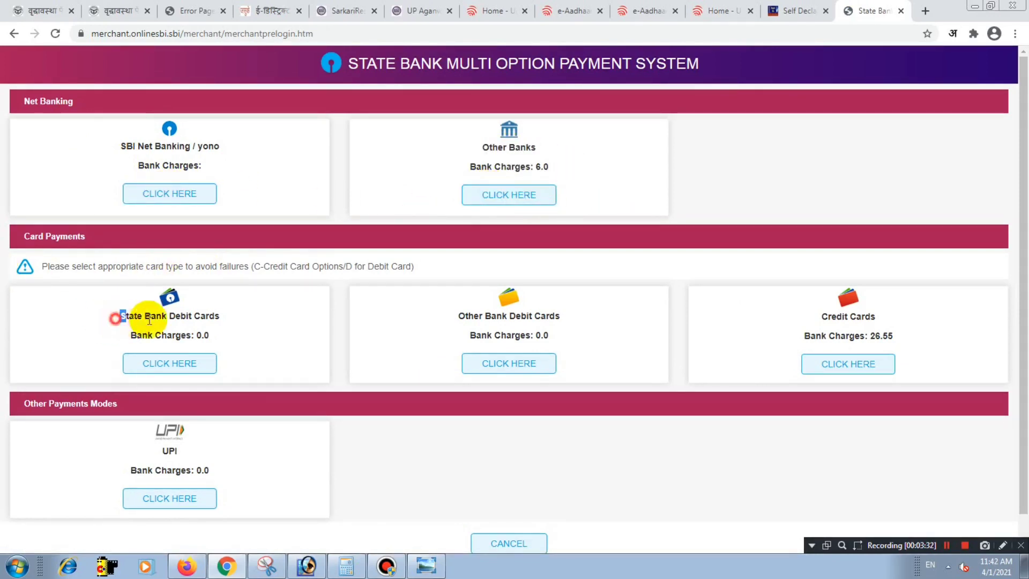
{"action": "left_click_drag", "start_coordinate": [150, 321], "coordinate": [280, 328]}
{"action": "left_click", "coordinate": [280, 329]}
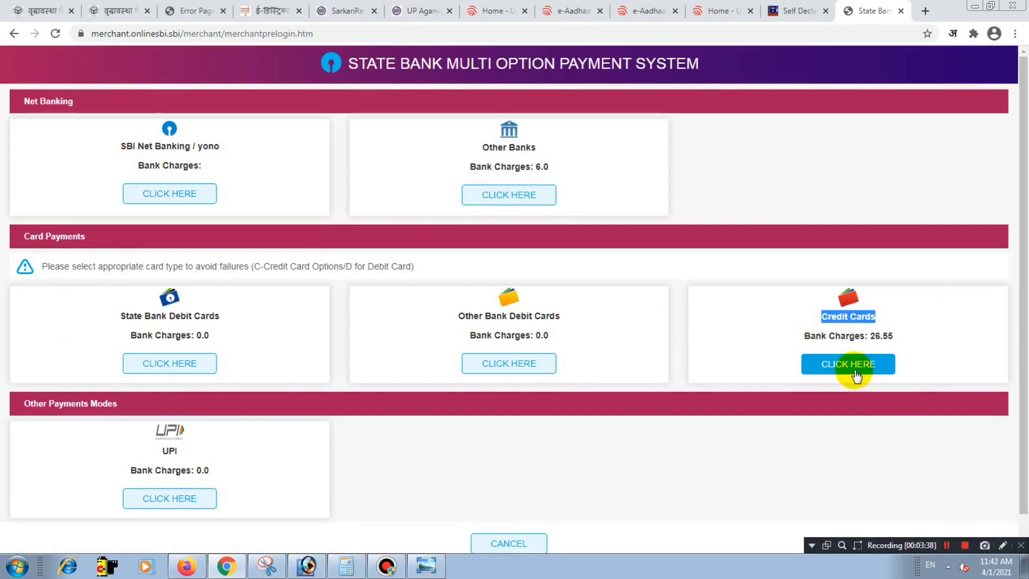
{"action": "scroll", "coordinate": [1021, 306], "scroll_direction": "down", "scroll_amount": 1}
{"action": "left_click", "coordinate": [304, 395]}
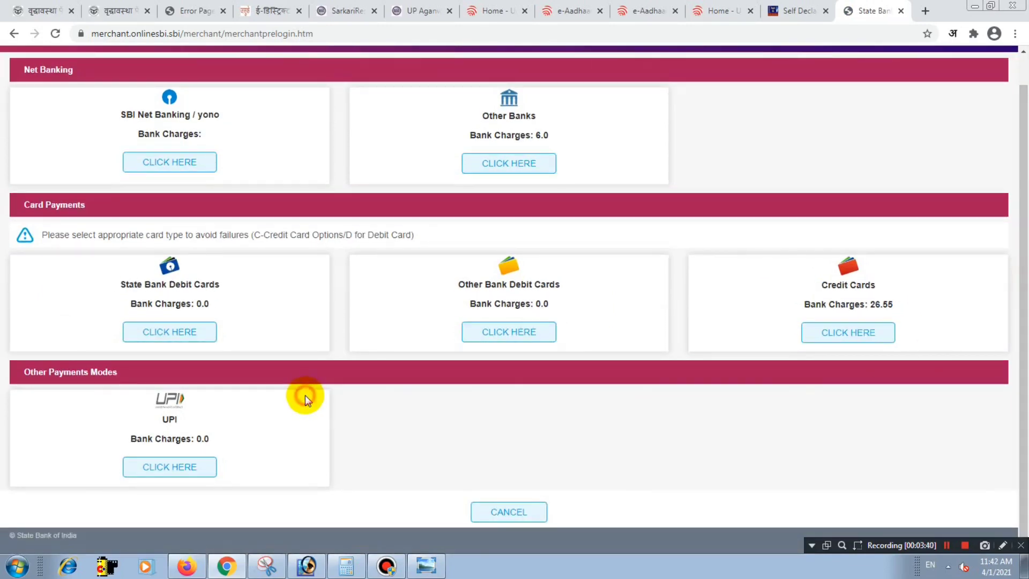
{"action": "left_click", "coordinate": [202, 420]}
{"action": "left_click", "coordinate": [173, 473]}
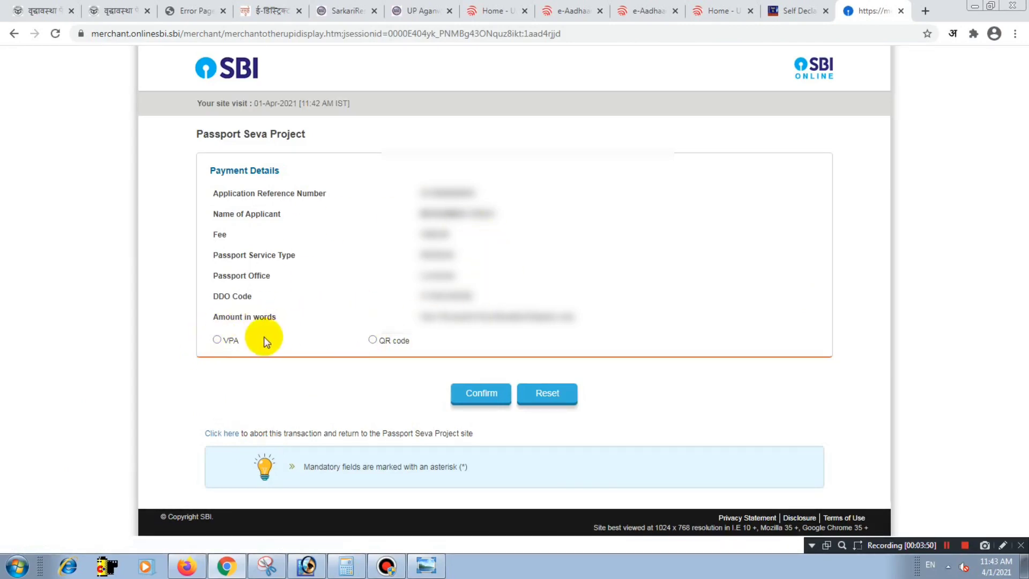
Step: Compare the VPA and QR code options for the UPI payment and generate the QR code for paying the passport fee
{"action": "left_click", "coordinate": [215, 342]}
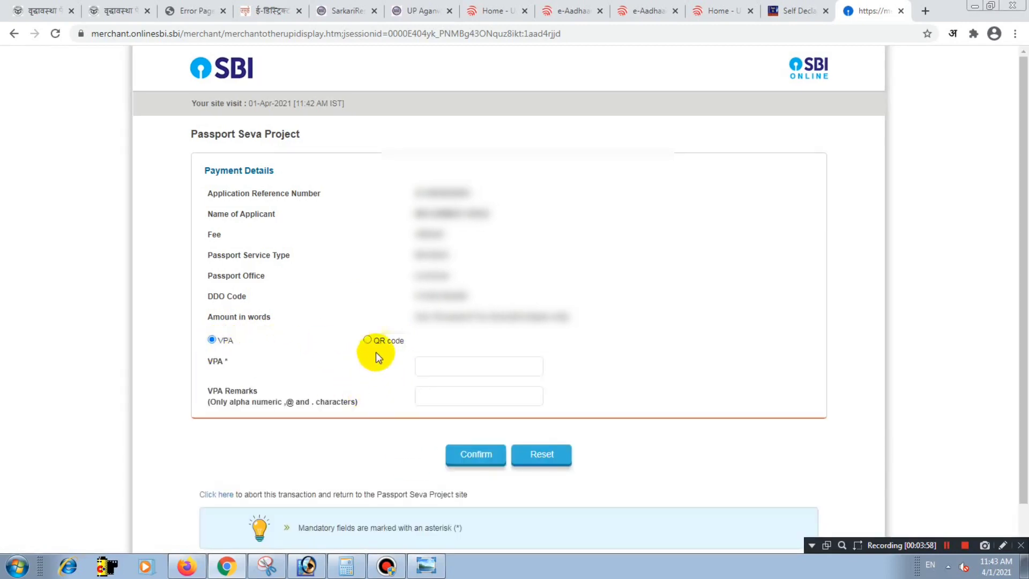
{"action": "left_click", "coordinate": [366, 339]}
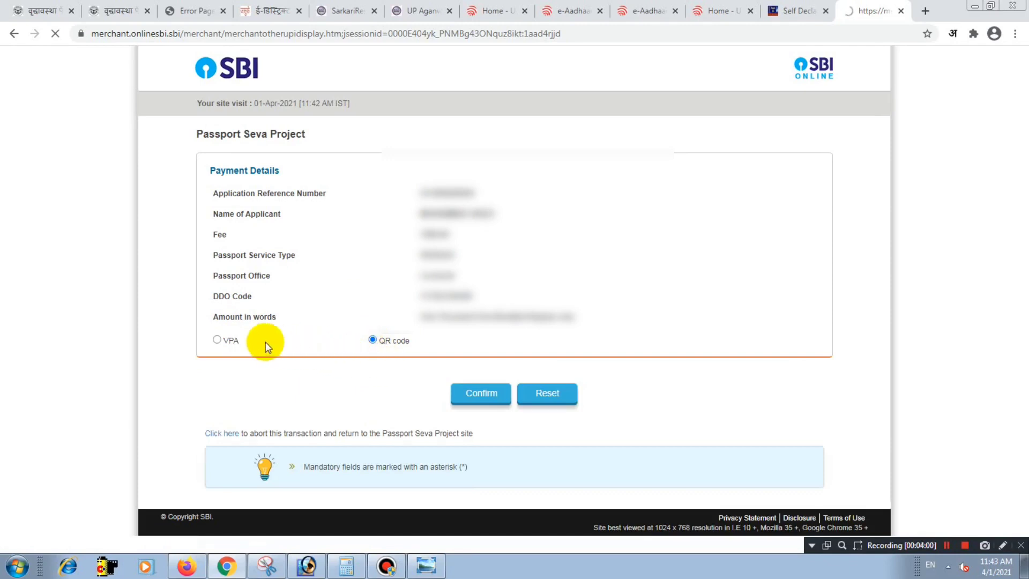
{"action": "left_click", "coordinate": [215, 339]}
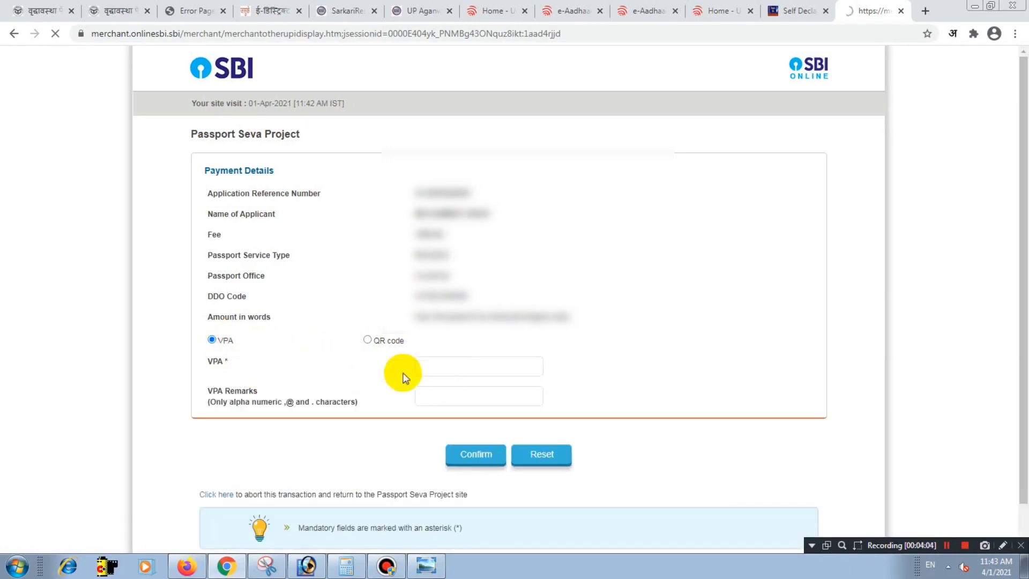
{"action": "left_click", "coordinate": [944, 543]}
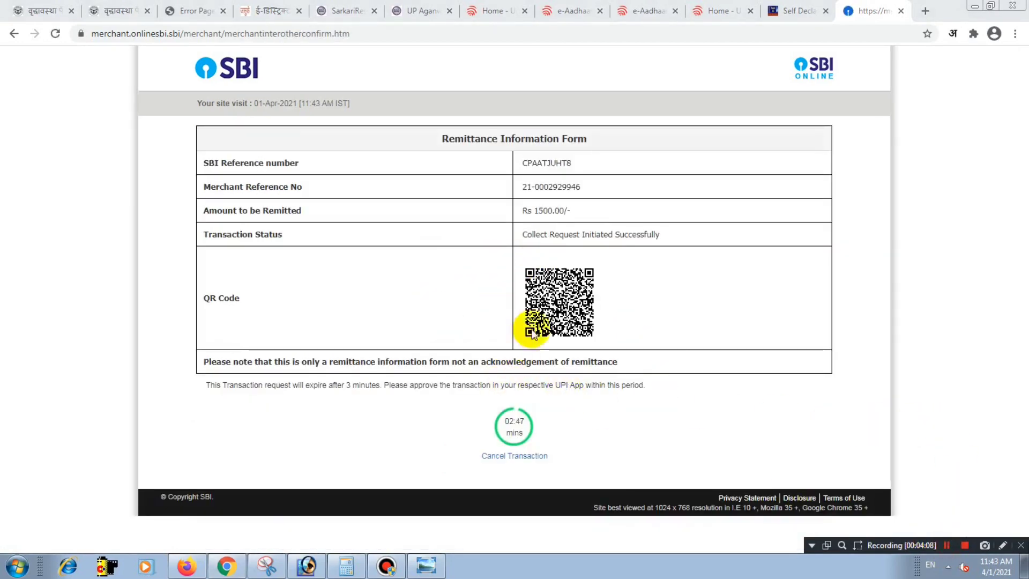